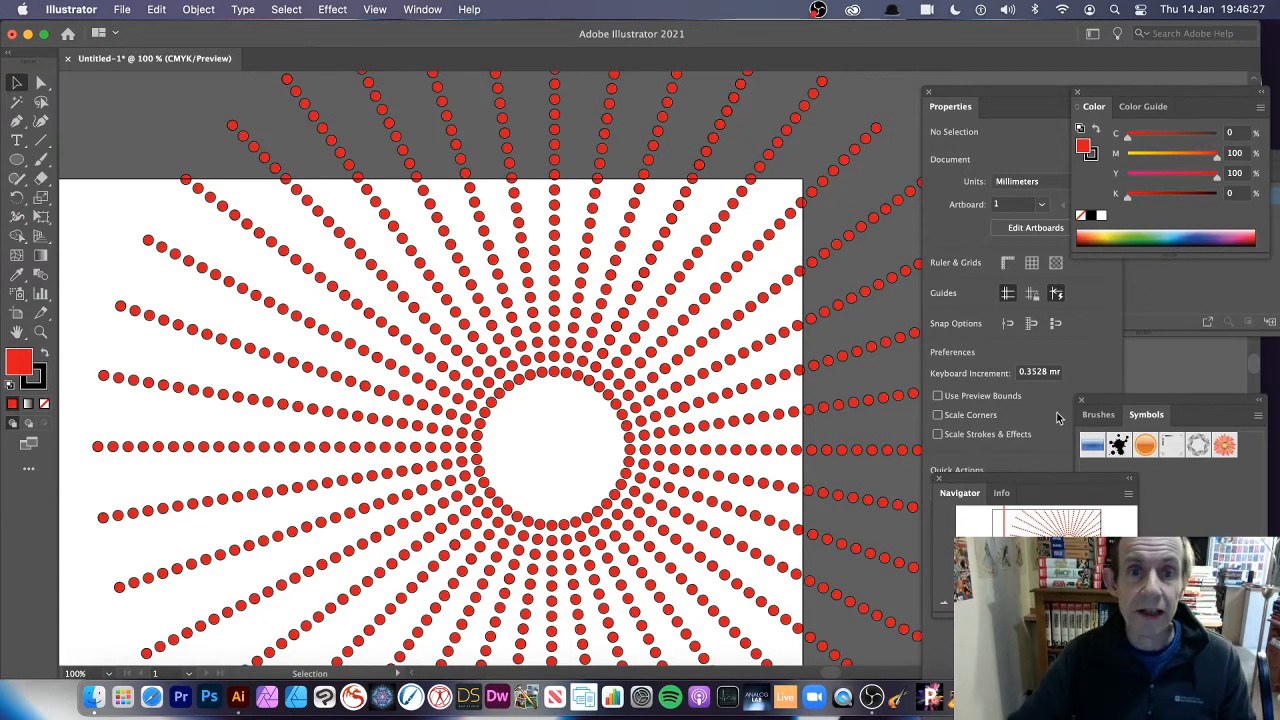
Delete all the existing radial circle artwork from the document.
{"action": "key", "text": "super+a"}
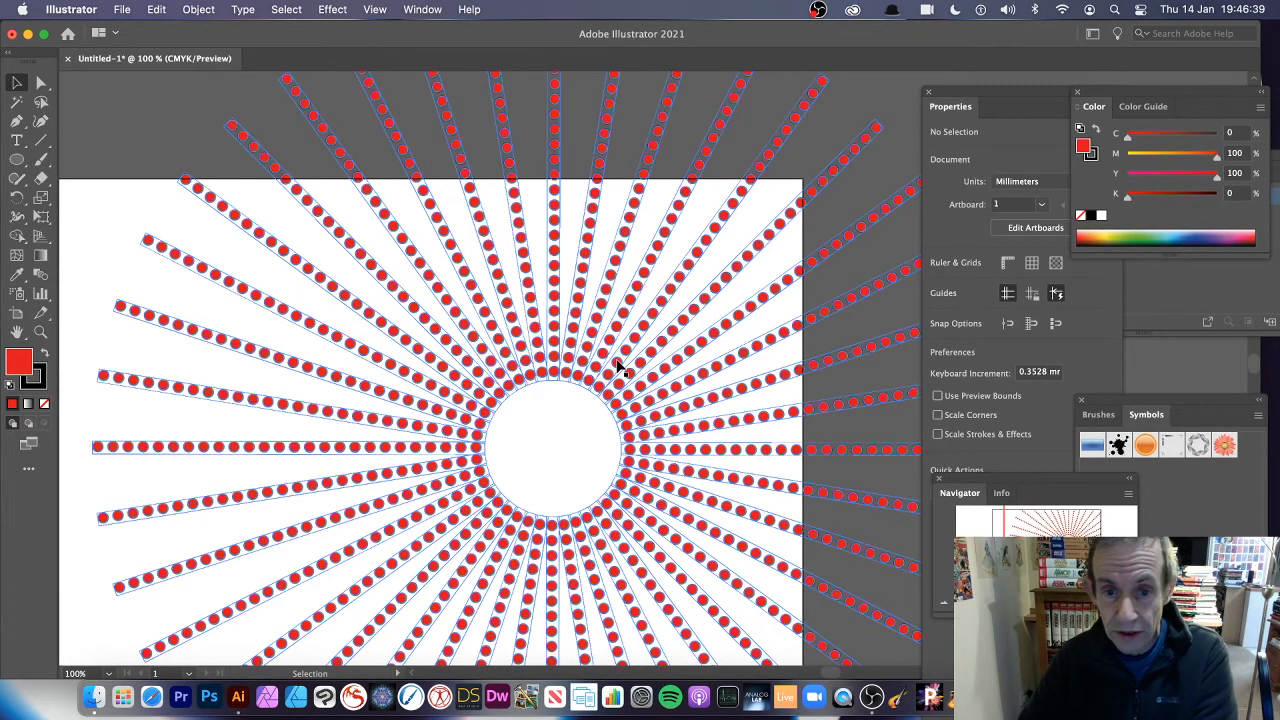
{"action": "left_click", "coordinate": [703, 173]}
{"action": "key", "text": "Delete"}
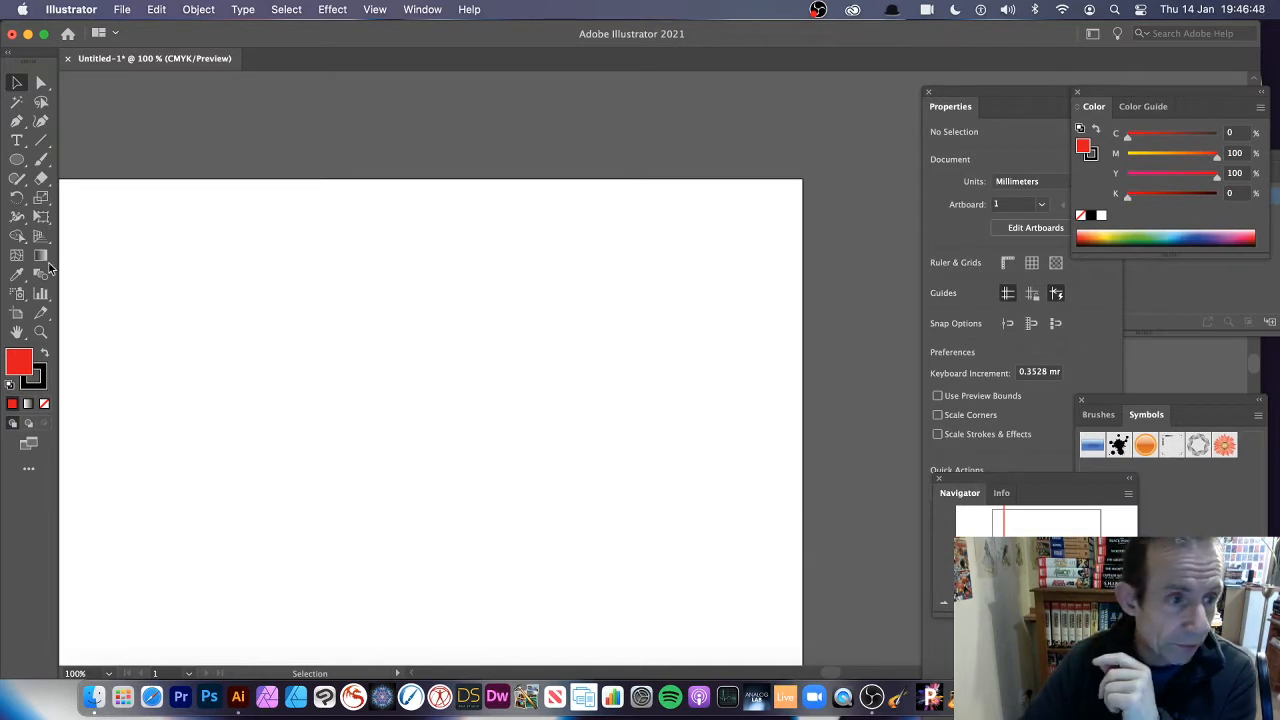
Draw a small red circle about 7.5 mm in diameter near the middle of the artboard.
{"action": "left_click", "coordinate": [17, 159]}
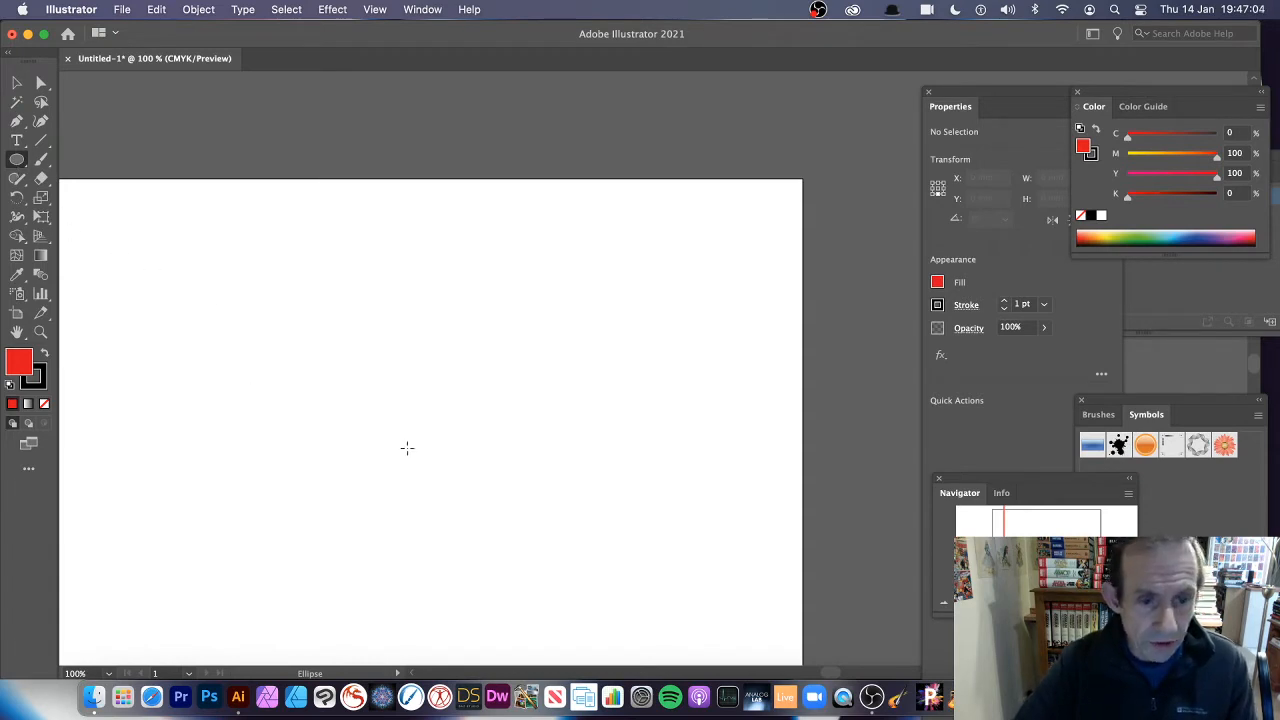
{"action": "left_click_drag", "start_coordinate": [444, 443], "coordinate": [462, 460]}
{"action": "left_click", "coordinate": [16, 82]}
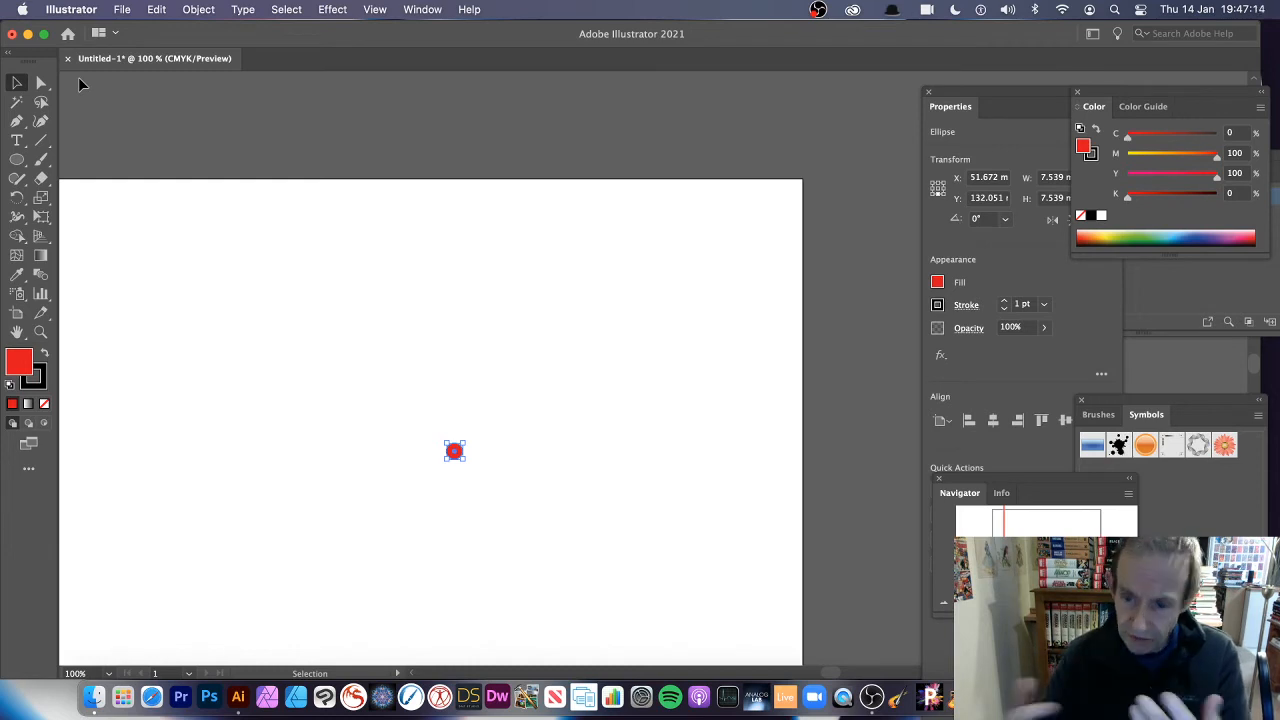
Turn the red circle into a Grid repeat.
{"action": "left_click", "coordinate": [198, 9]}
{"action": "mouse_move", "coordinate": [225, 463]}
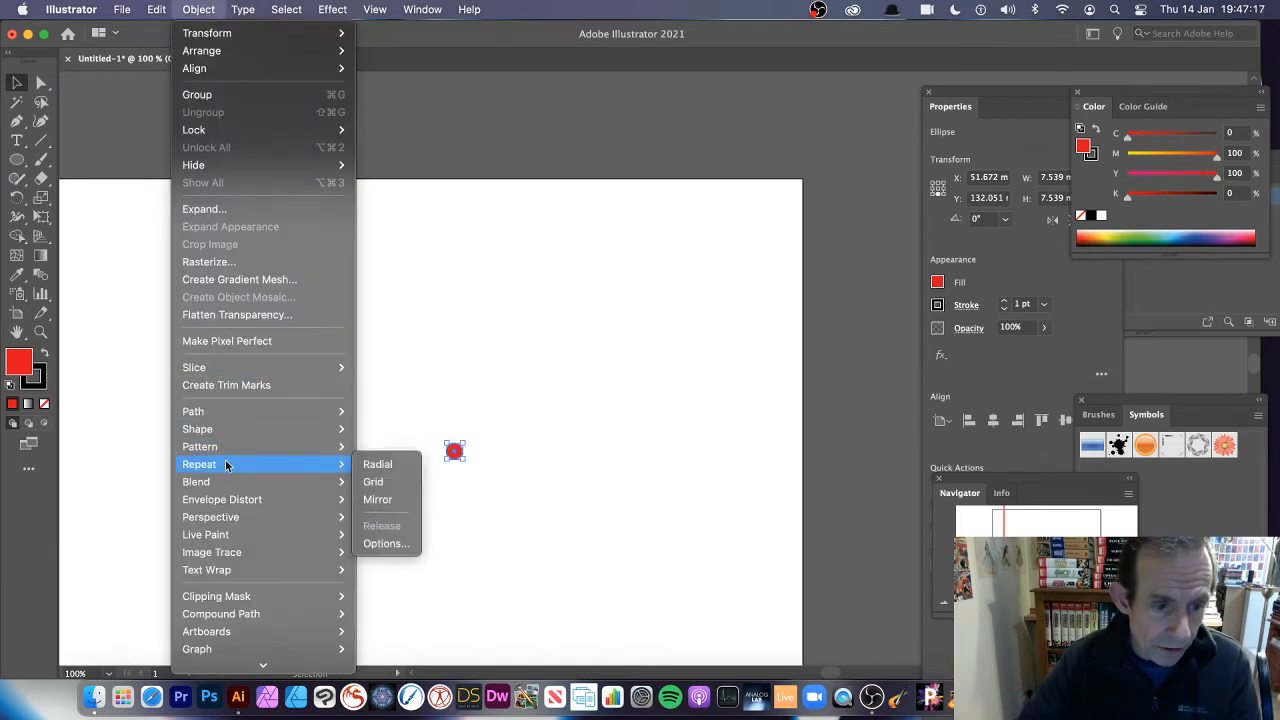
{"action": "left_click", "coordinate": [403, 482]}
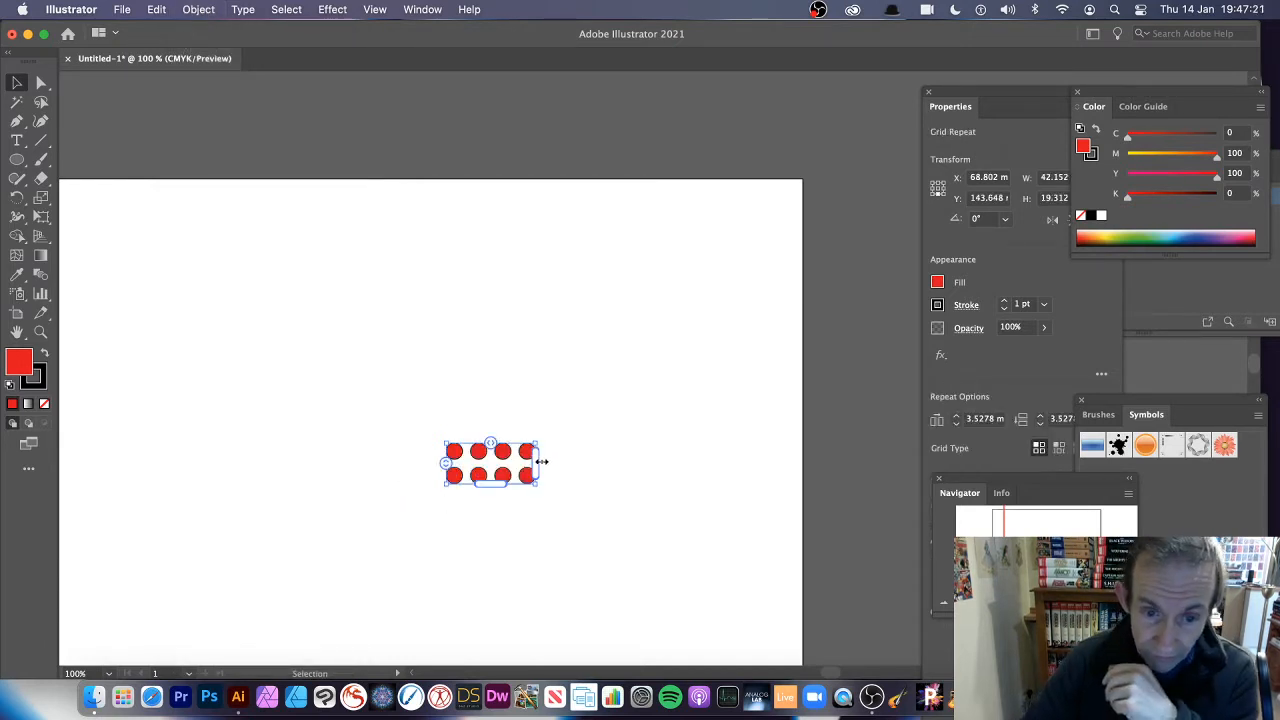
Widen the grid repeat to about 277 mm, move it onto the artboard, and reduce it to a single row of circles.
{"action": "left_click_drag", "start_coordinate": [541, 461], "coordinate": [886, 466]}
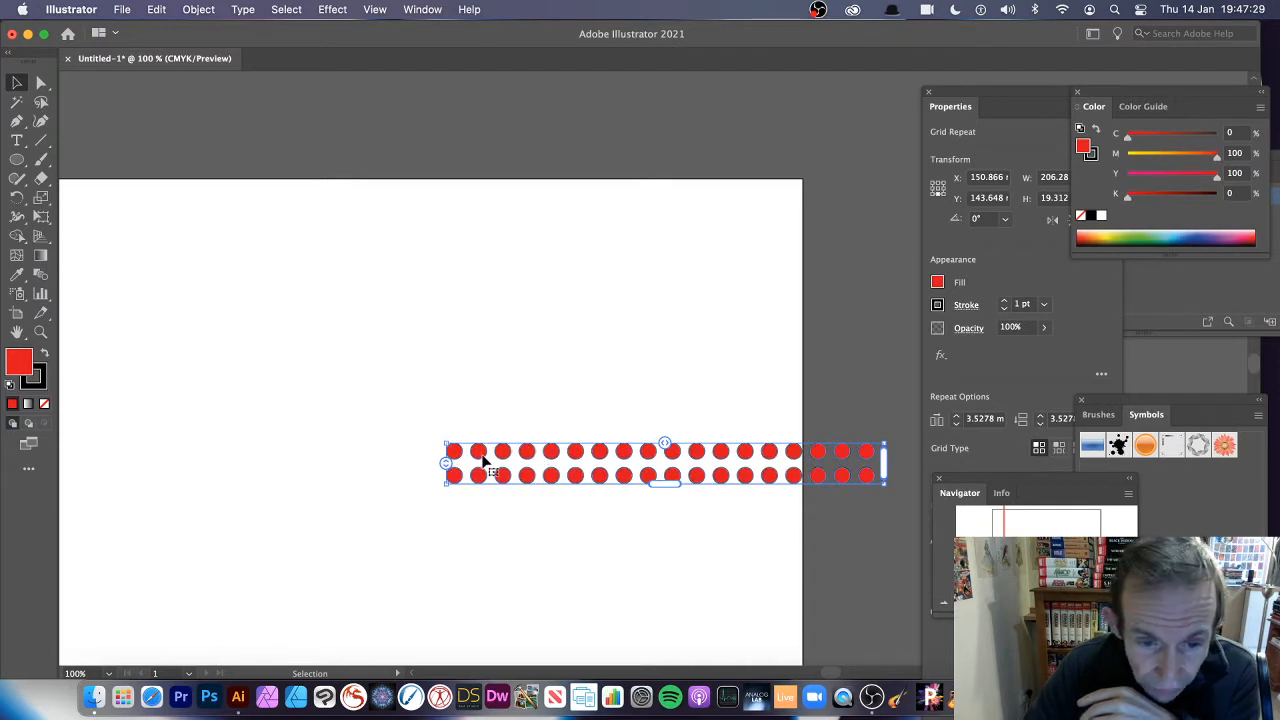
{"action": "left_click_drag", "start_coordinate": [486, 458], "coordinate": [302, 403]}
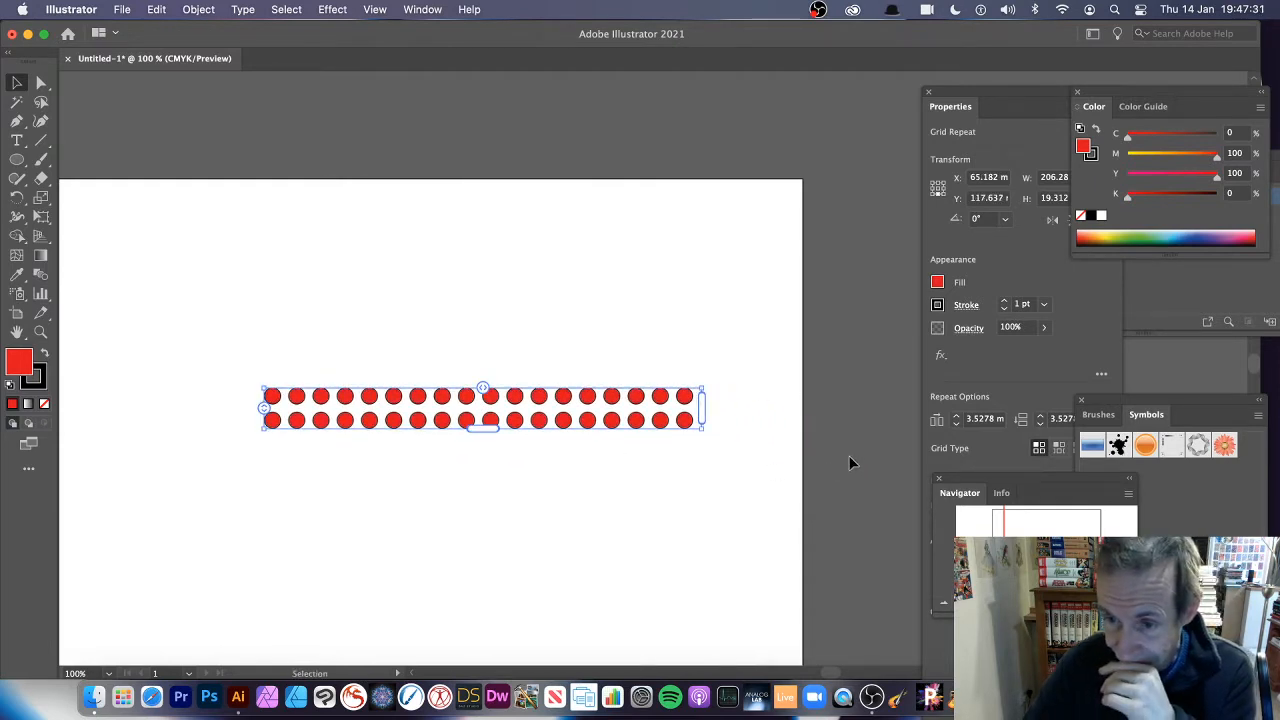
{"action": "left_click_drag", "start_coordinate": [707, 413], "coordinate": [852, 410]}
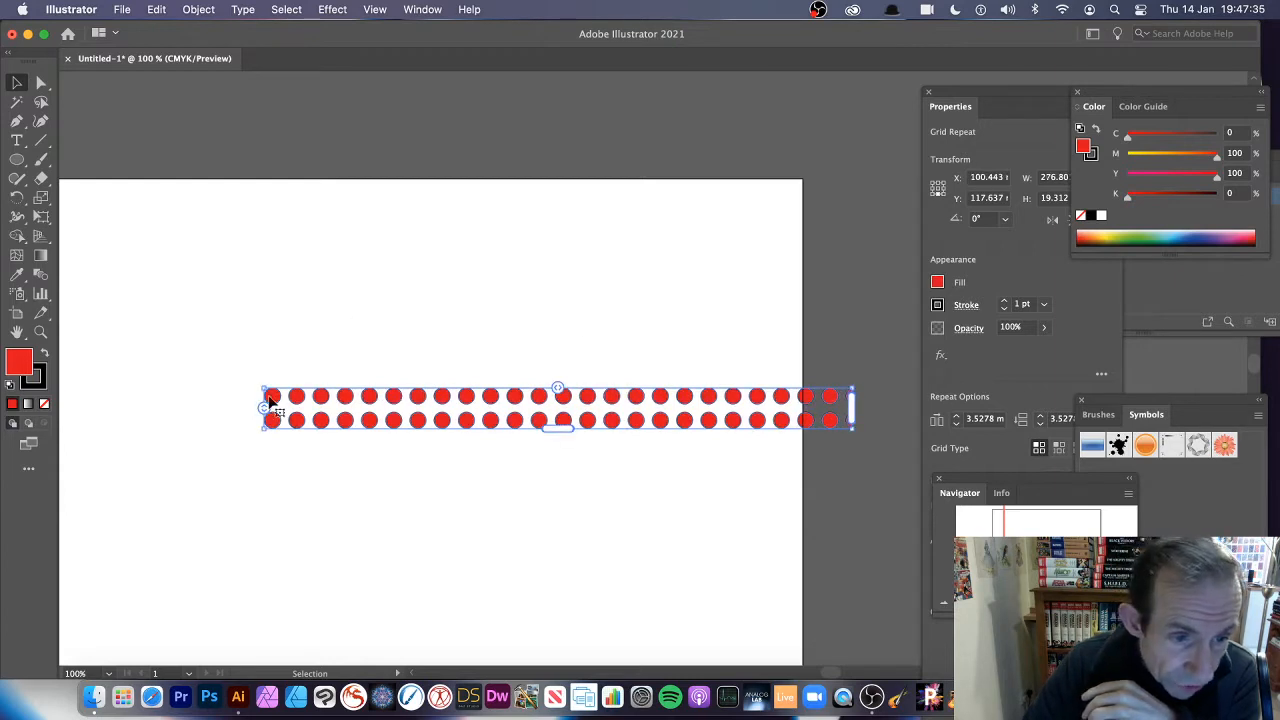
{"action": "left_click_drag", "start_coordinate": [561, 430], "coordinate": [562, 408]}
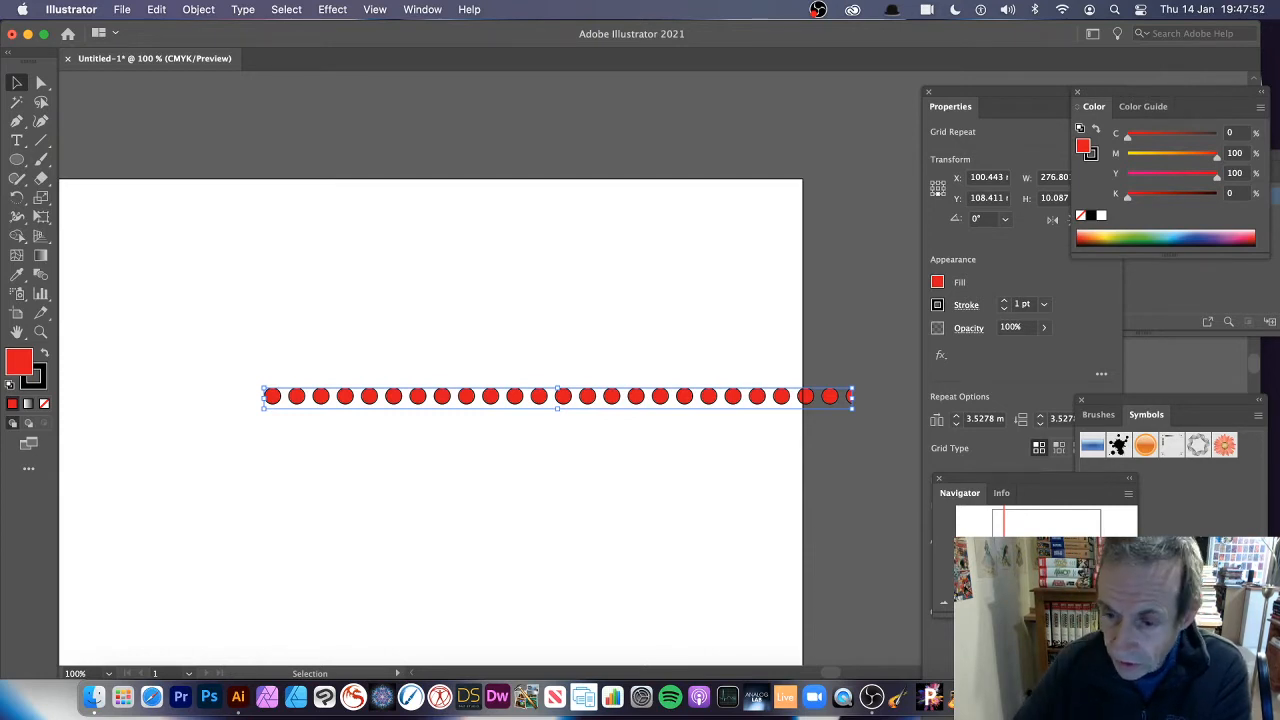
Set the stroke weight of the circles in the grid repeat to 0.75 pt.
{"action": "key", "text": "super+equal"}
{"action": "key", "text": "super+equal"}
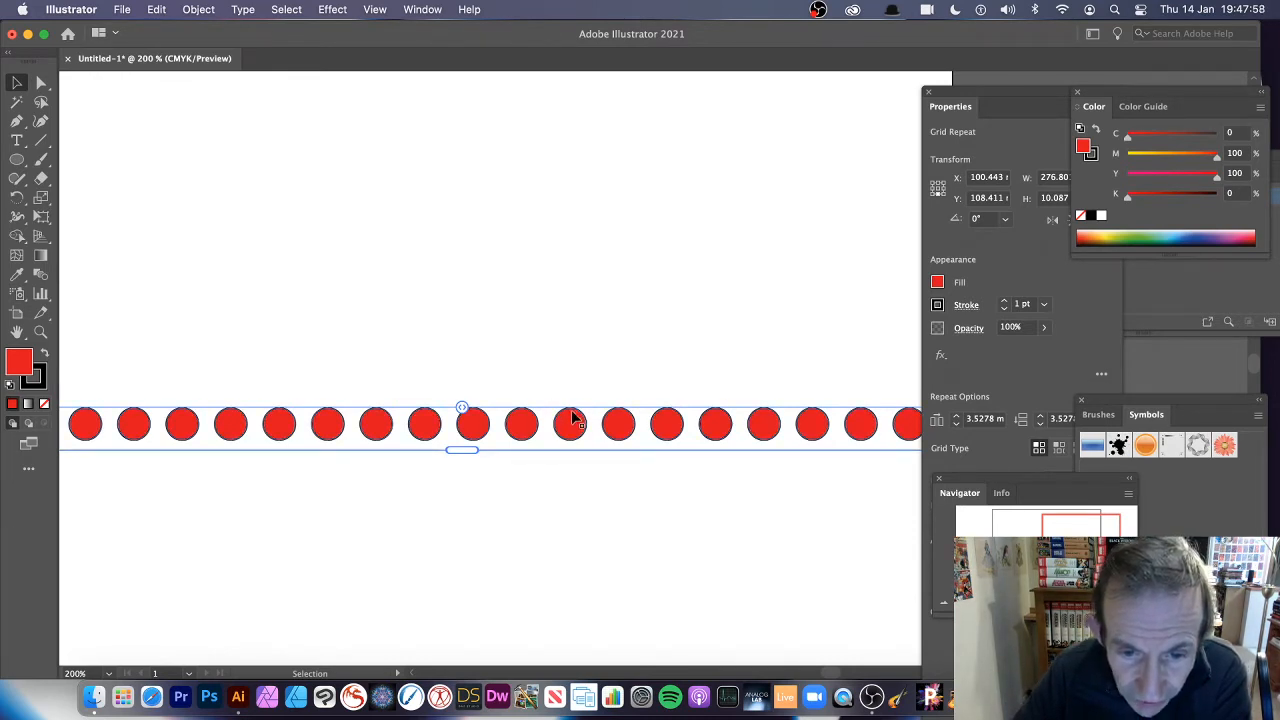
{"action": "left_click", "coordinate": [1044, 305]}
{"action": "left_click", "coordinate": [1066, 336]}
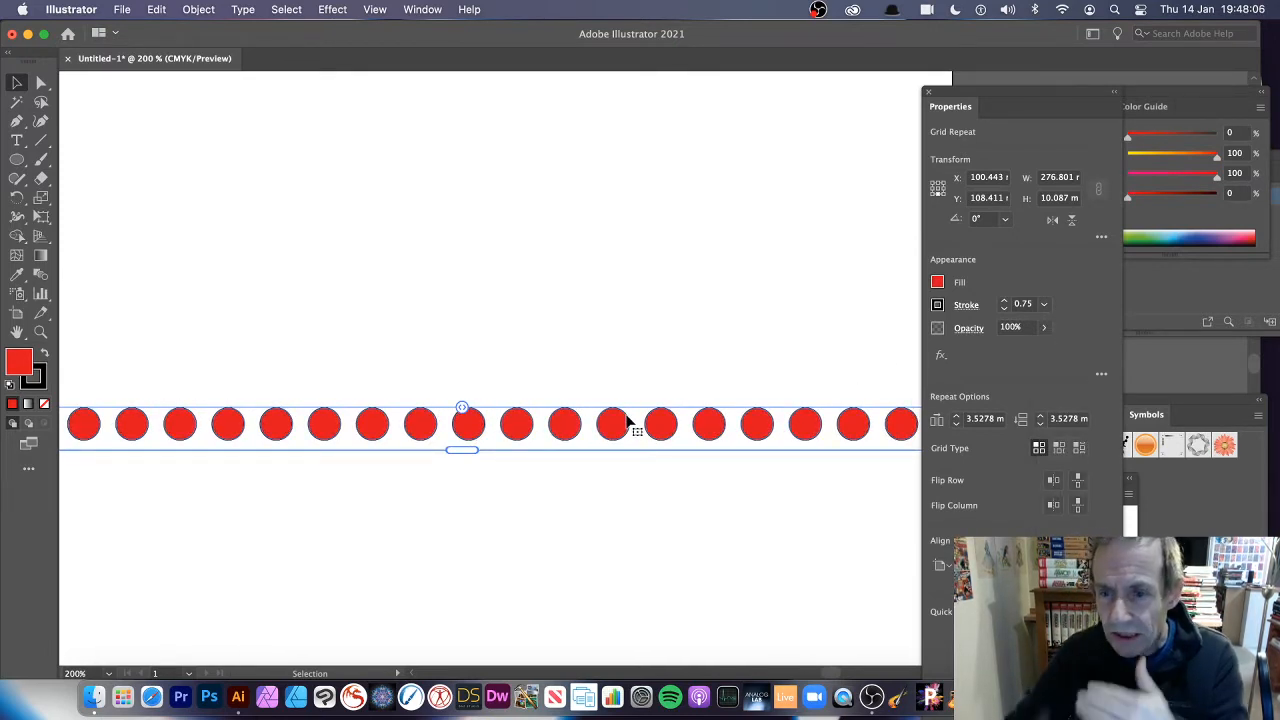
Set the grid's vertical spacing to 8 mm and extend the grid downward to two rows of circles.
{"action": "left_click", "coordinate": [1040, 422]}
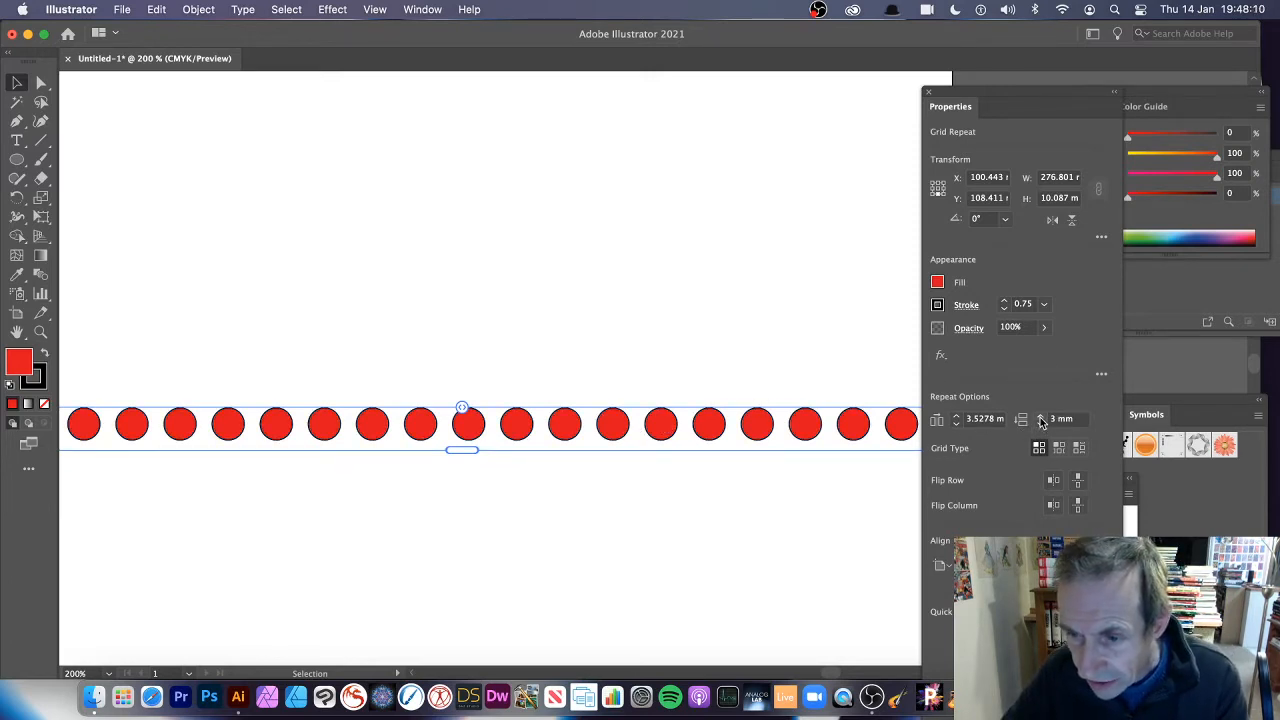
{"action": "left_click", "coordinate": [1041, 419]}
{"action": "left_click", "coordinate": [1041, 419]}
{"action": "left_click", "coordinate": [1041, 419]}
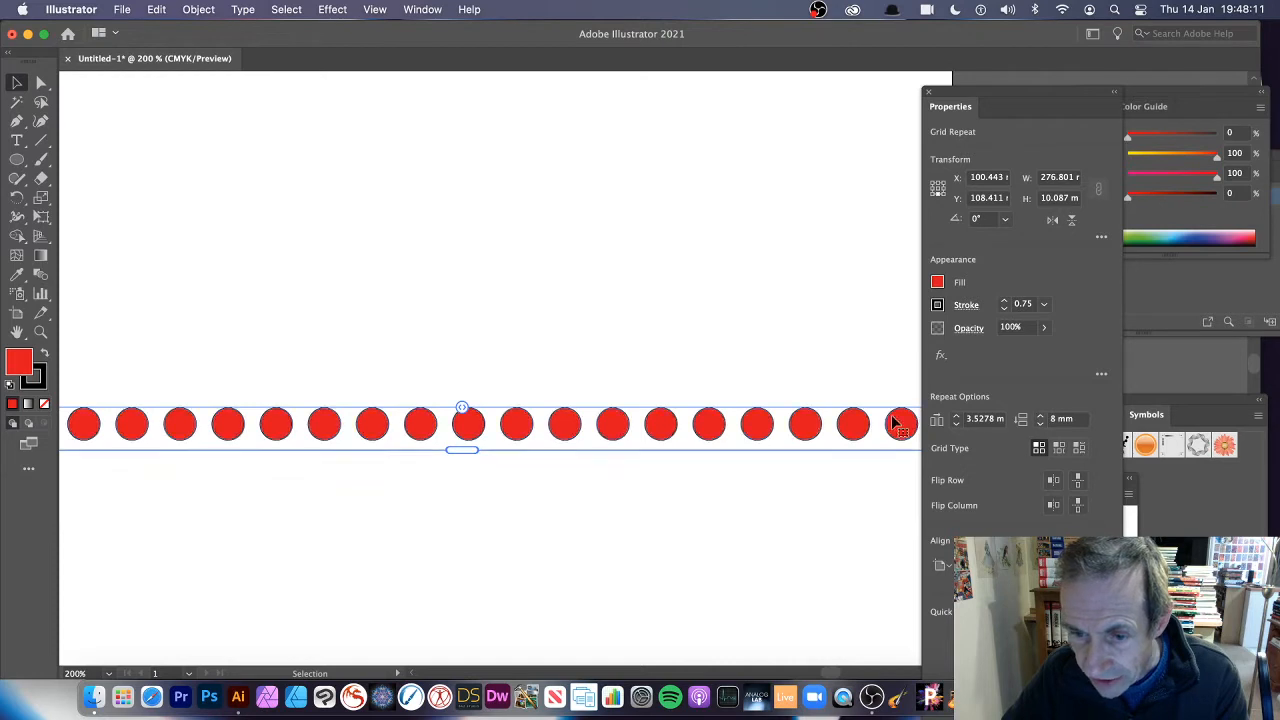
{"action": "left_click_drag", "start_coordinate": [455, 450], "coordinate": [455, 540]}
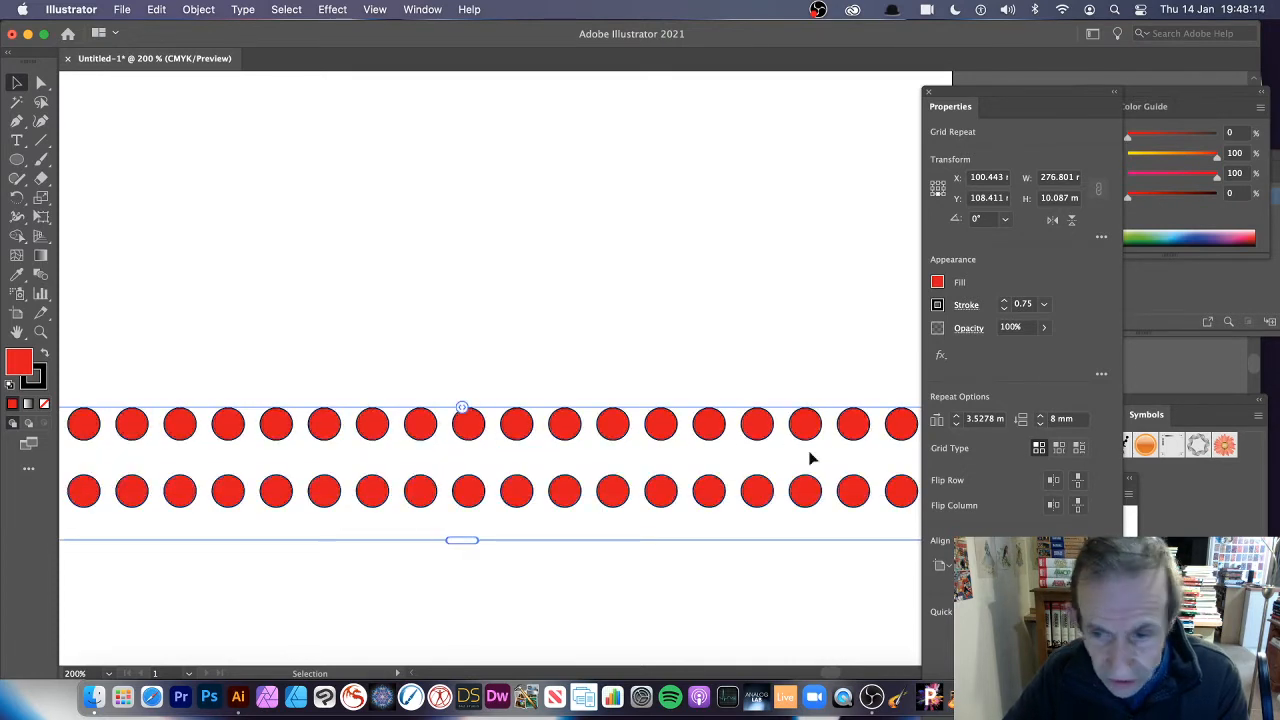
Set the grid's vertical spacing to 2 mm and shrink the grid to a single row about 9.4 mm high.
{"action": "left_click", "coordinate": [1040, 424]}
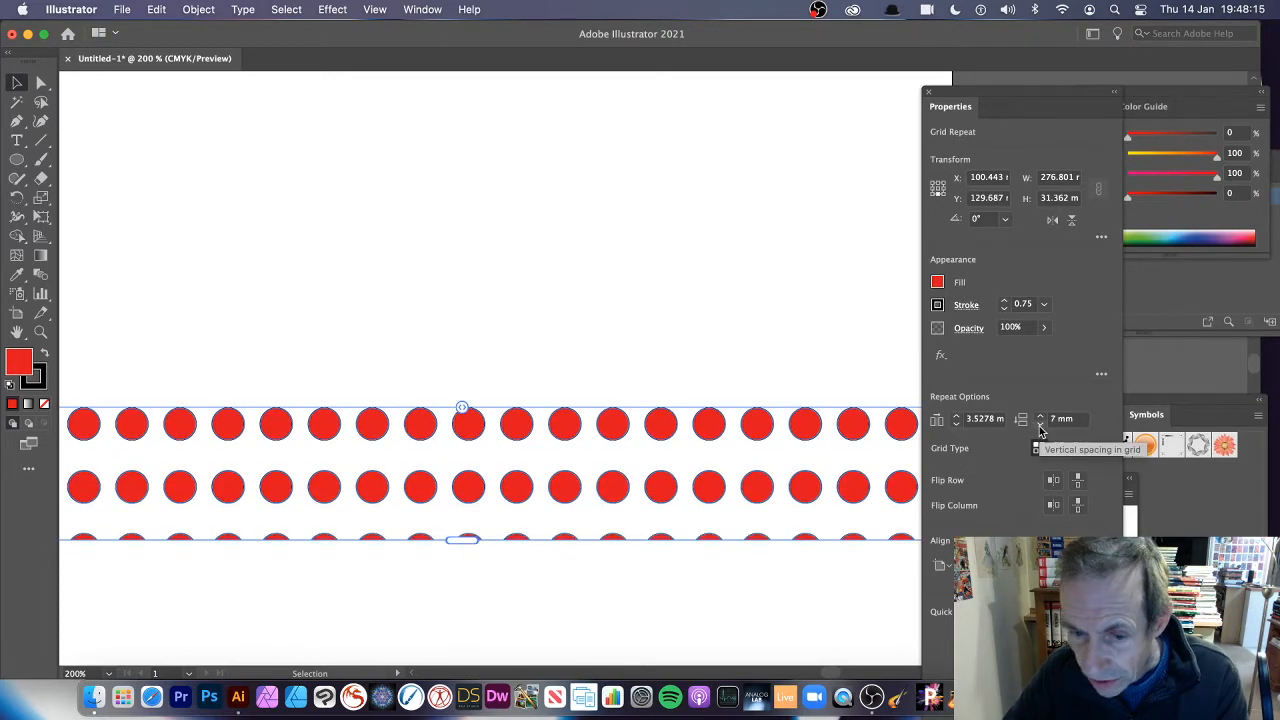
{"action": "left_click", "coordinate": [1040, 424]}
{"action": "left_click", "coordinate": [1040, 424]}
{"action": "left_click", "coordinate": [1040, 424]}
{"action": "left_click", "coordinate": [1040, 424]}
{"action": "left_click", "coordinate": [1040, 425]}
{"action": "left_click", "coordinate": [1040, 425]}
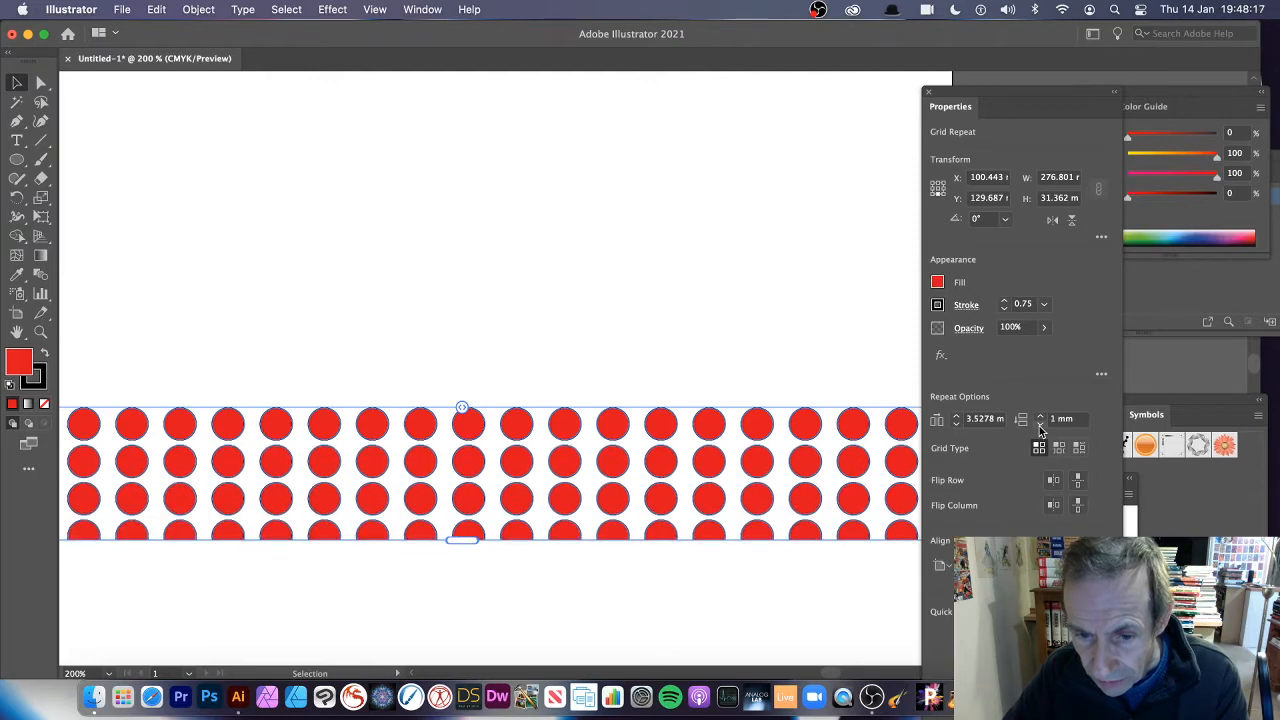
{"action": "left_click", "coordinate": [1040, 425]}
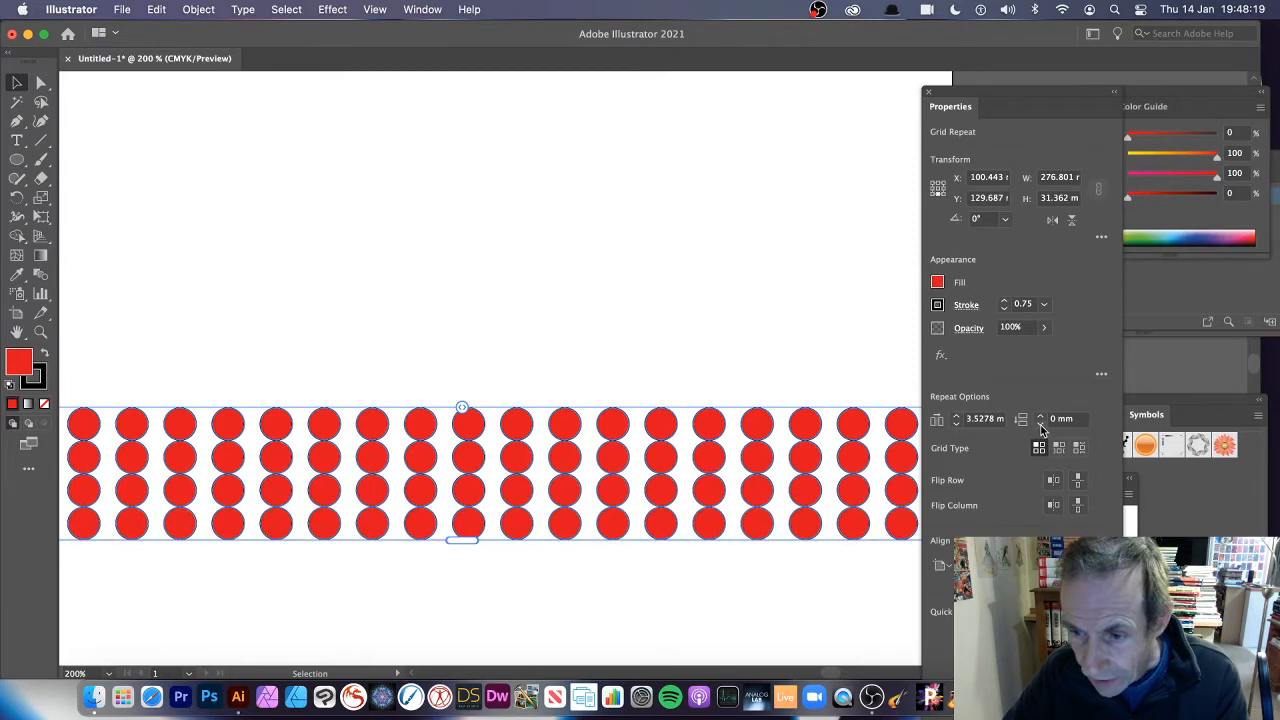
{"action": "left_click", "coordinate": [1043, 418]}
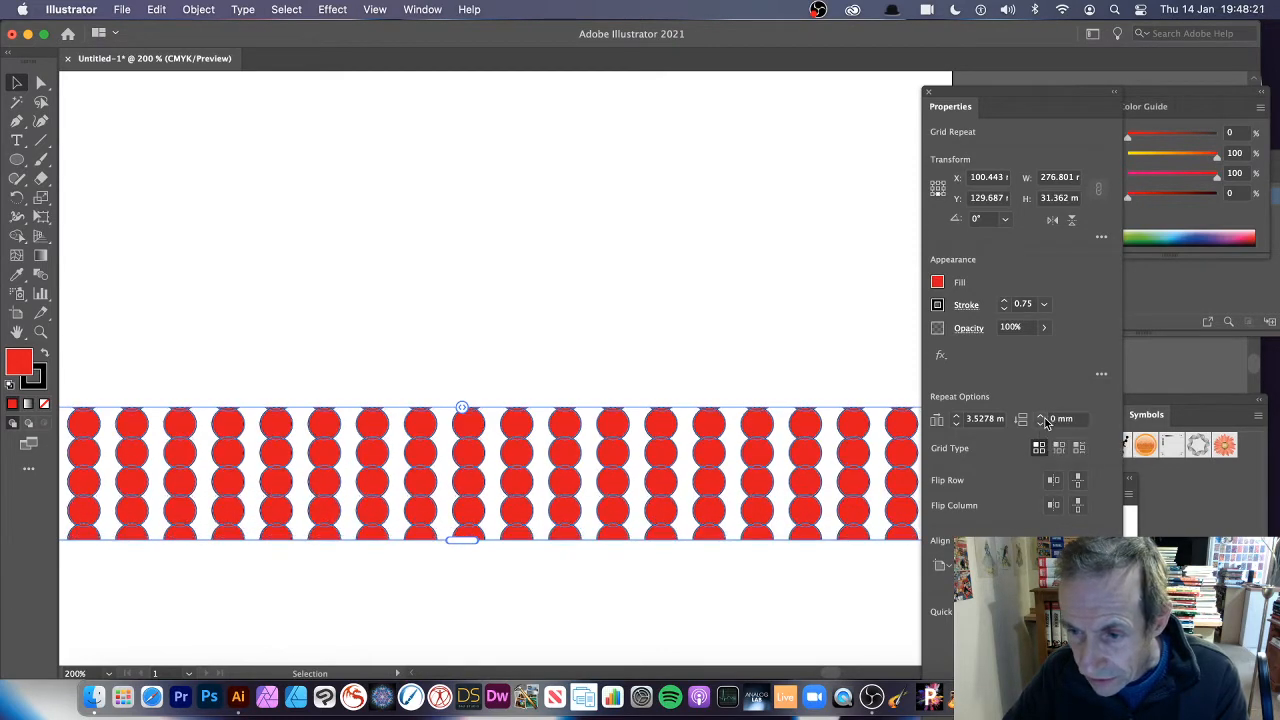
{"action": "left_click", "coordinate": [1043, 418]}
{"action": "left_click", "coordinate": [1043, 418]}
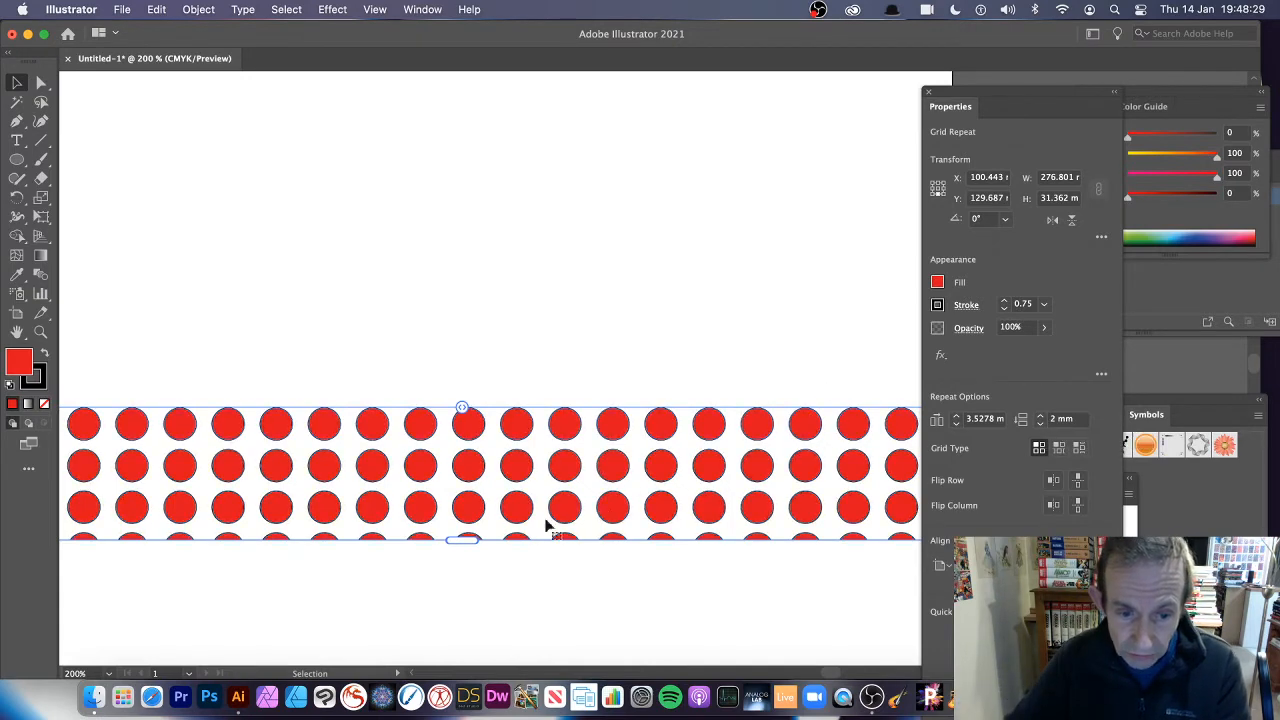
{"action": "left_click_drag", "start_coordinate": [462, 540], "coordinate": [485, 447]}
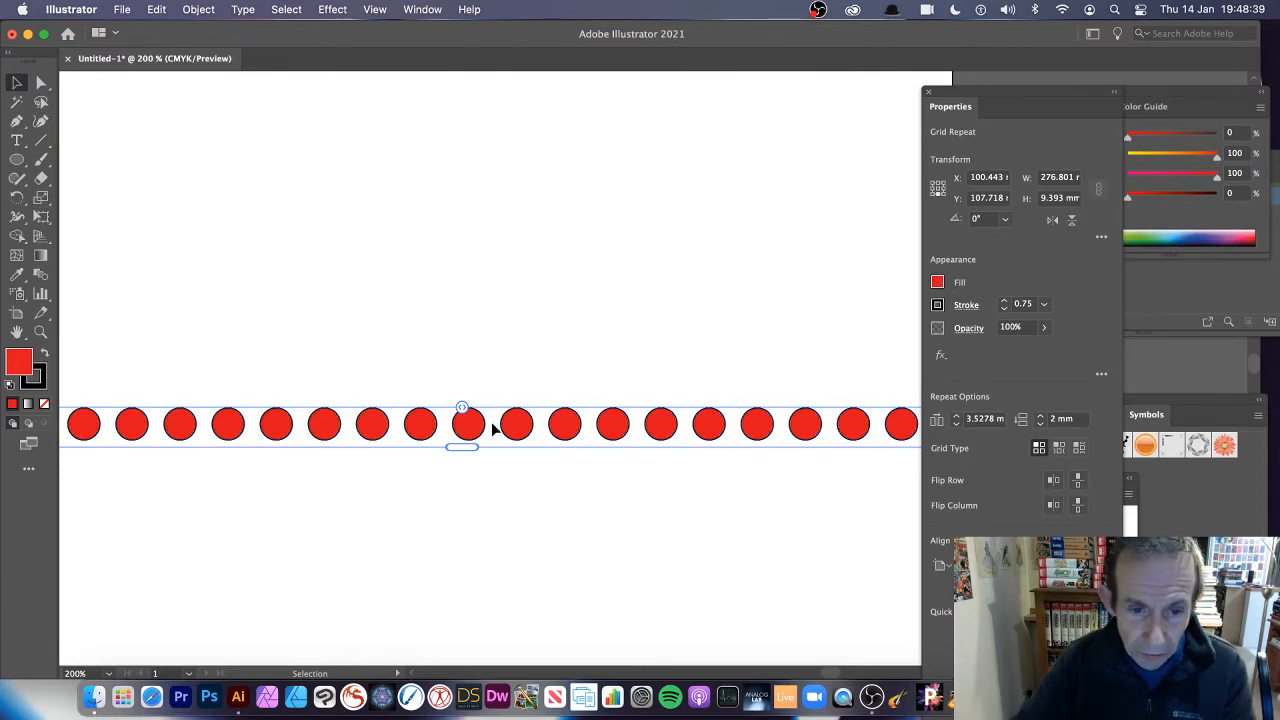
Reposition the row of circles on the artboard and adjust its end so the grid is about 282 mm wide.
{"action": "left_click_drag", "start_coordinate": [494, 426], "coordinate": [880, 425]}
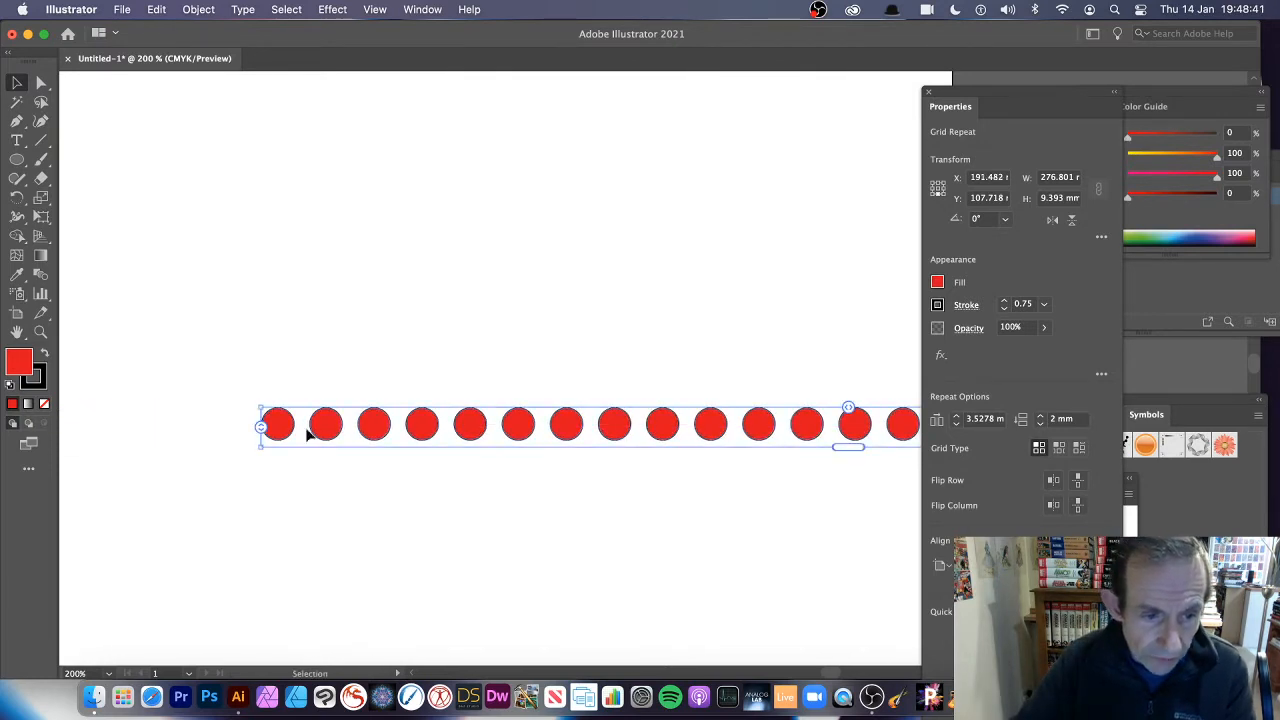
{"action": "left_click", "coordinate": [211, 431]}
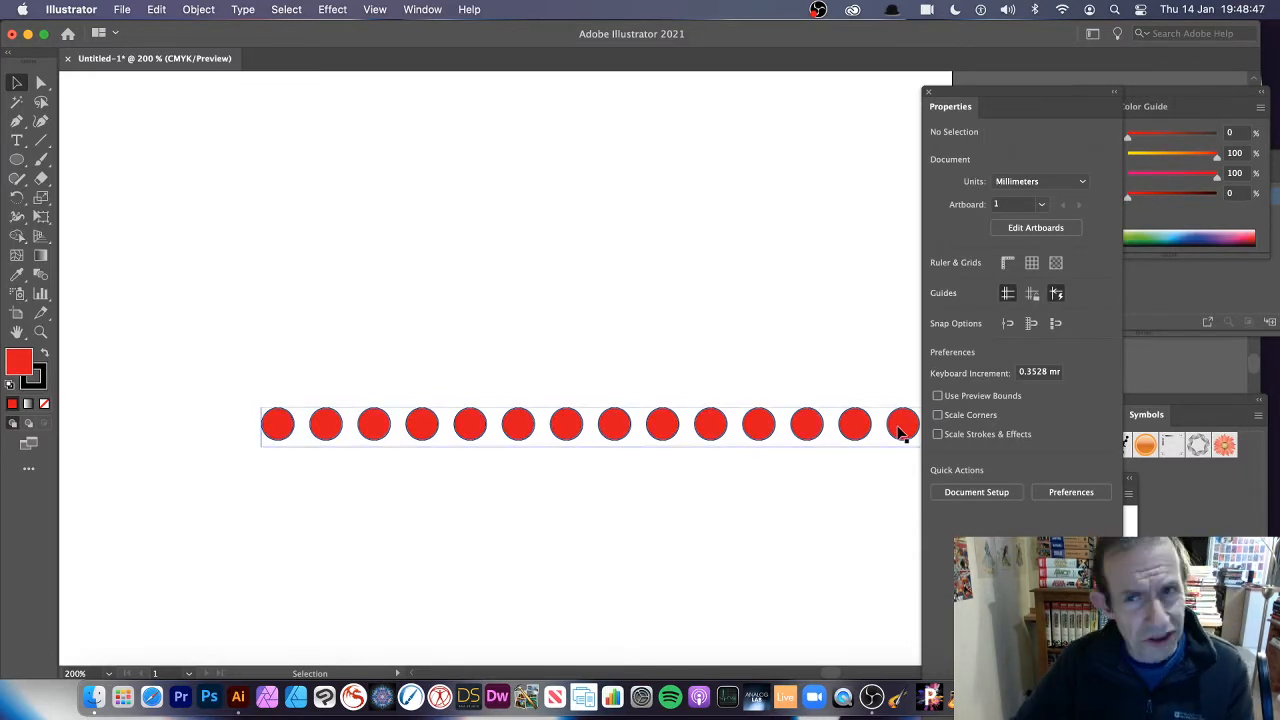
{"action": "left_click_drag", "start_coordinate": [900, 430], "coordinate": [470, 372]}
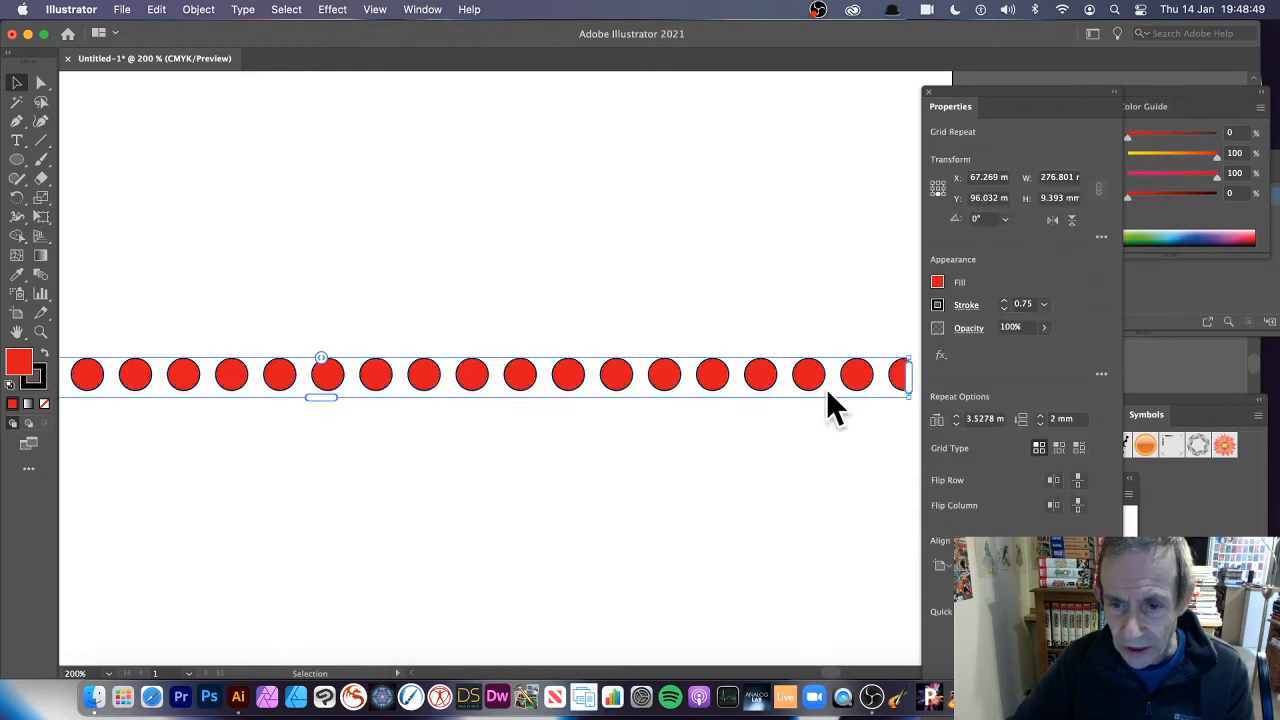
{"action": "left_click_drag", "start_coordinate": [908, 376], "coordinate": [736, 372]}
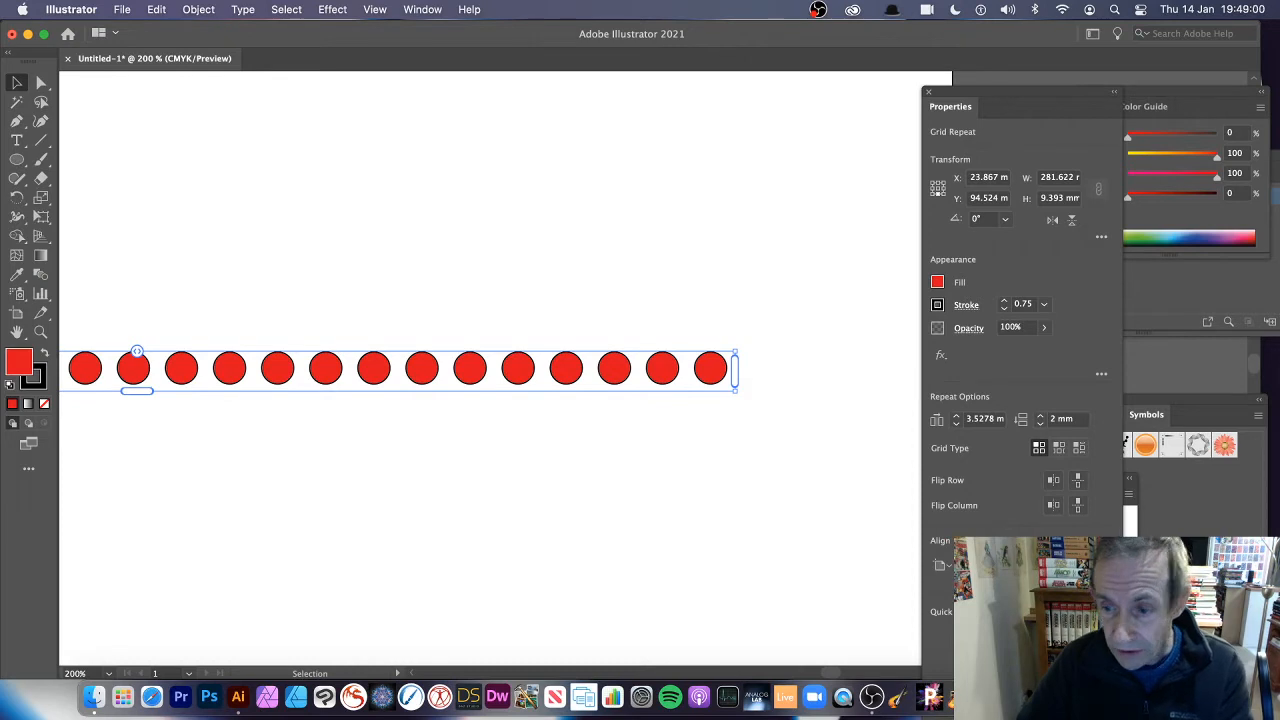
Close the Symbols panel and scale the row of circles down proportionally to about 163 mm wide.
{"action": "left_click", "coordinate": [1146, 414]}
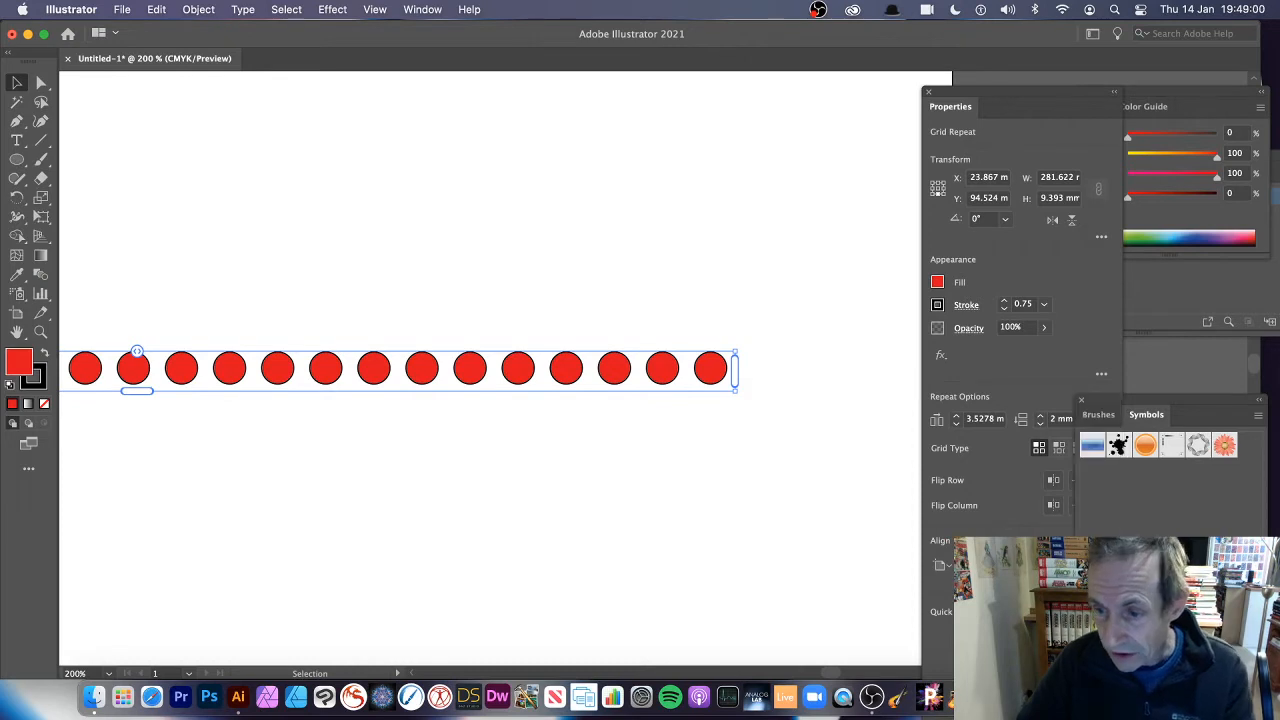
{"action": "left_click", "coordinate": [1081, 400]}
{"action": "left_click", "coordinate": [1128, 545]}
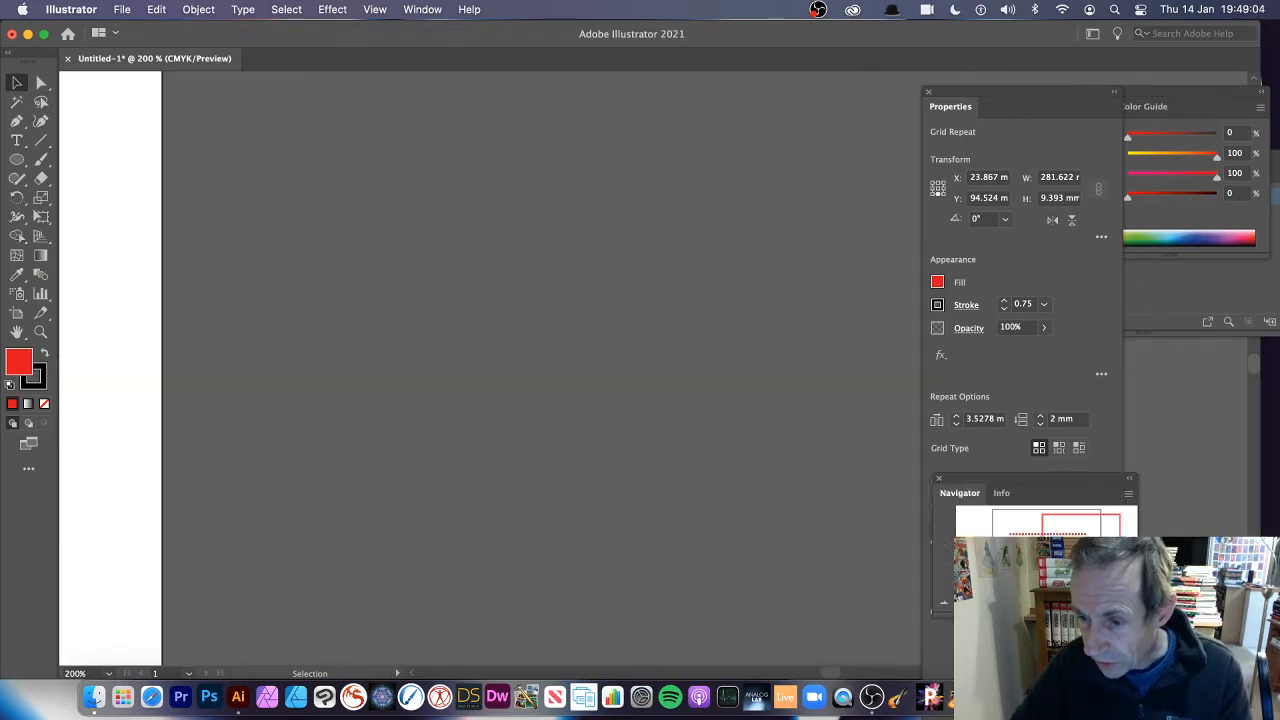
{"action": "left_click_drag", "start_coordinate": [1090, 548], "coordinate": [1048, 535]}
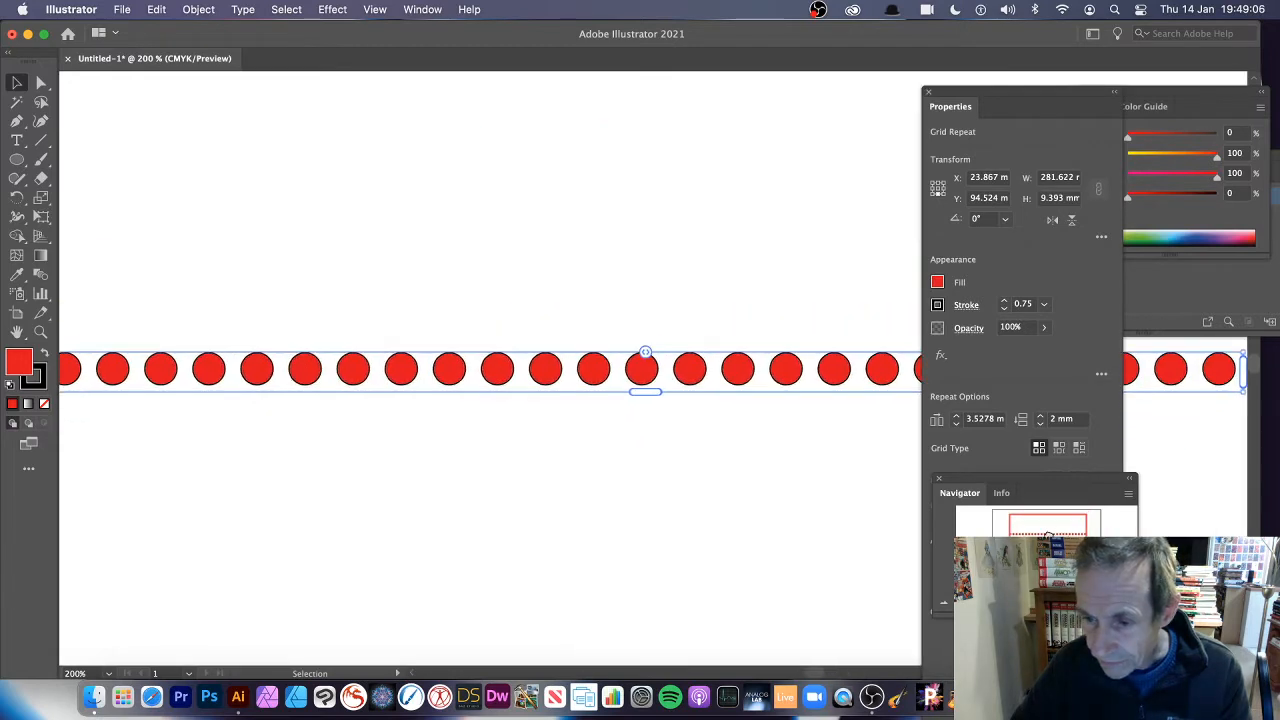
{"action": "left_click", "coordinate": [945, 605]}
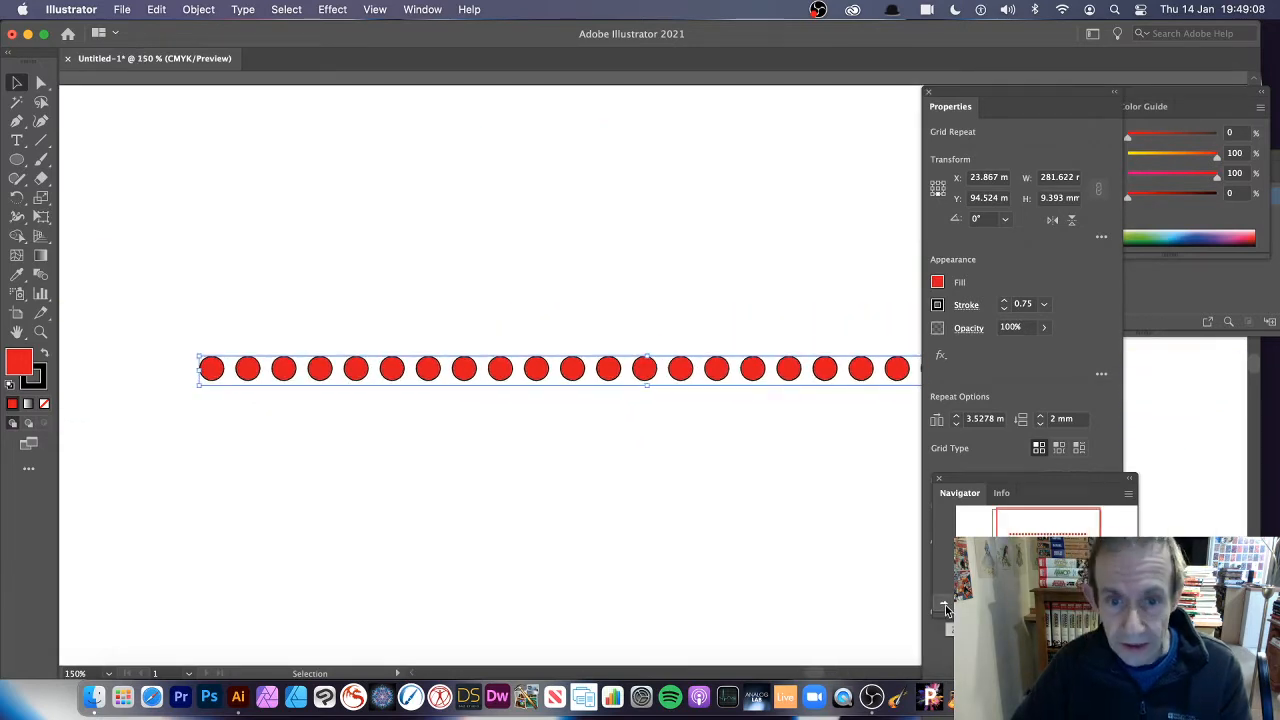
{"action": "left_click", "coordinate": [945, 605]}
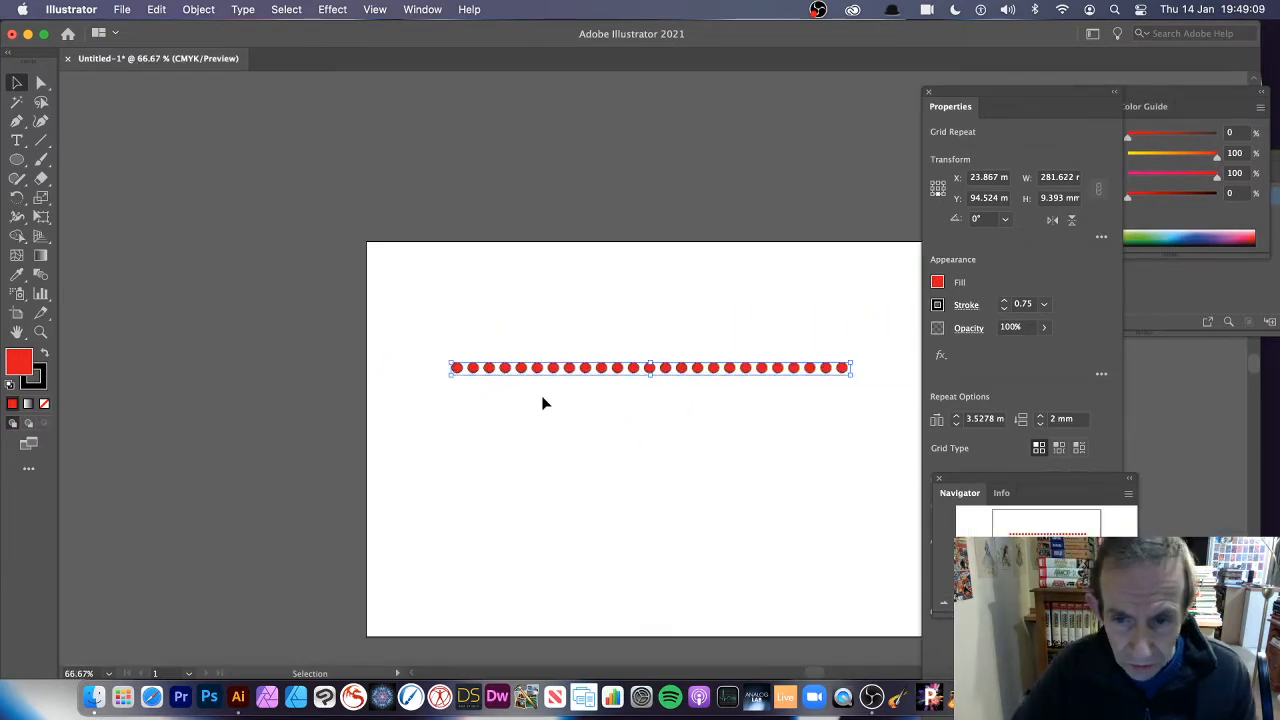
{"action": "left_click_drag", "start_coordinate": [451, 368], "coordinate": [469, 366]}
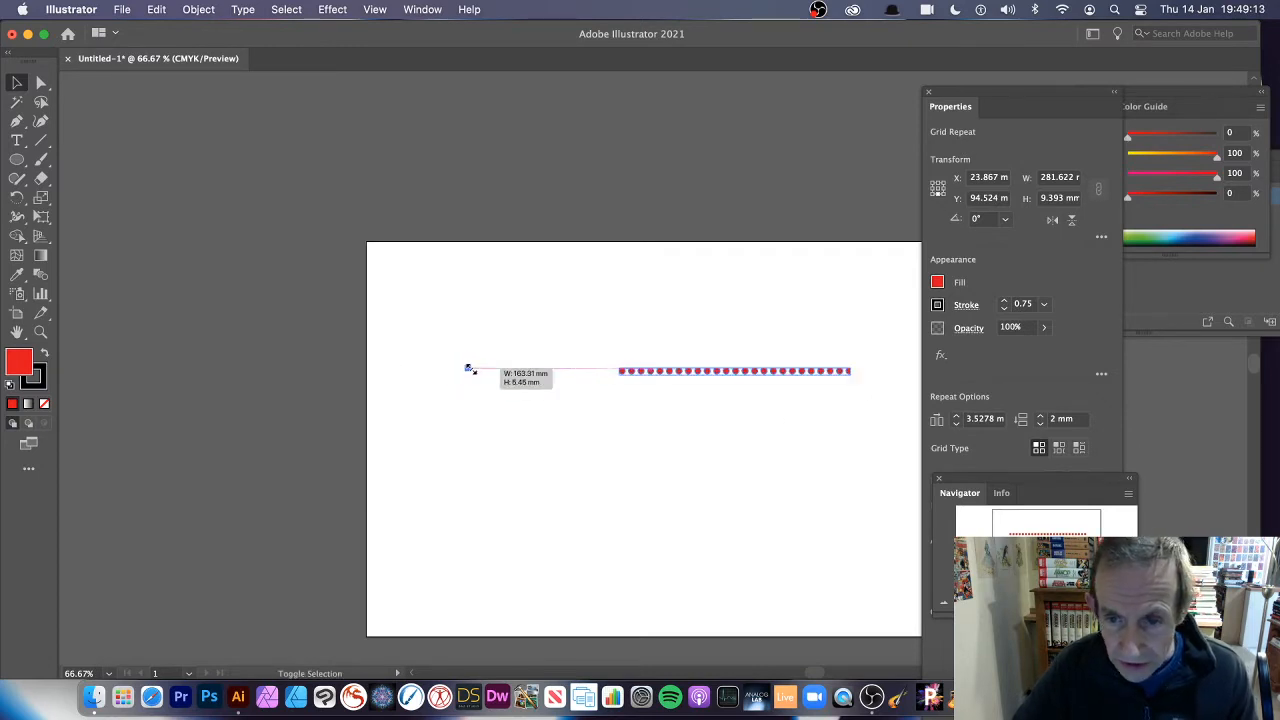
{"action": "left_click", "coordinate": [683, 316]}
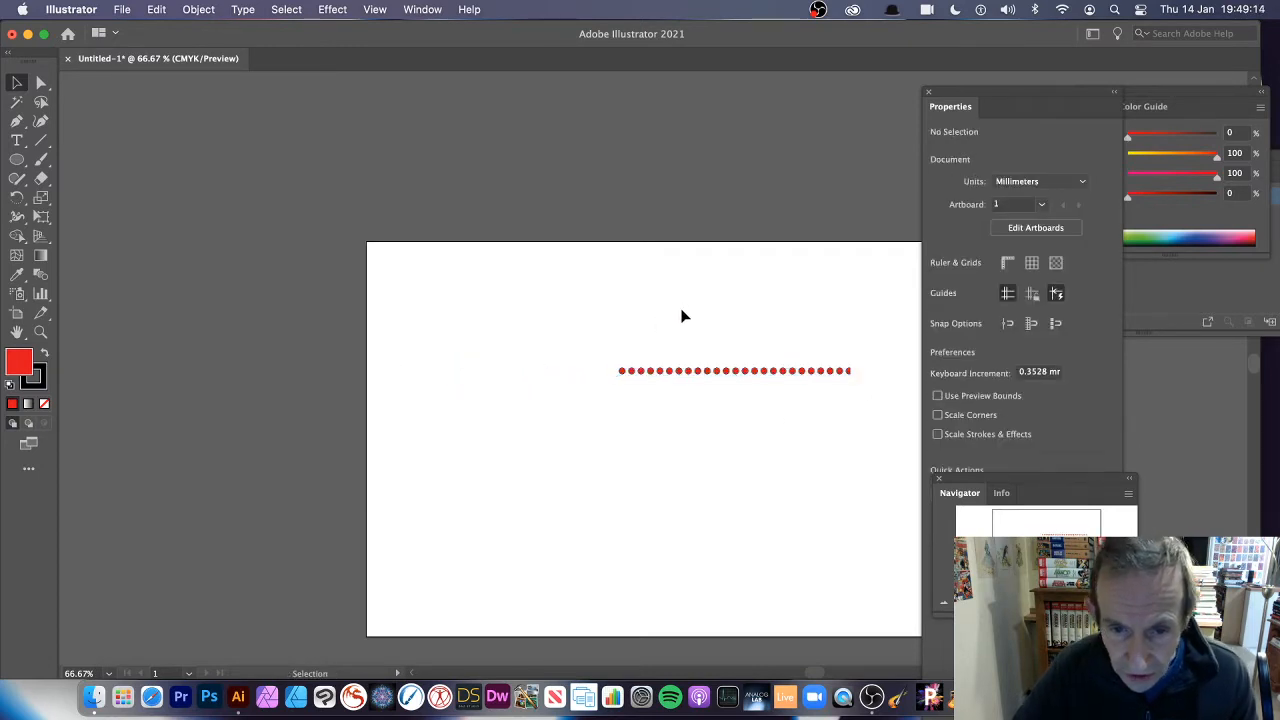
Extend the end of the grid repeat row to about 166 mm wide so its last circle is whole.
{"action": "left_click", "coordinate": [843, 373]}
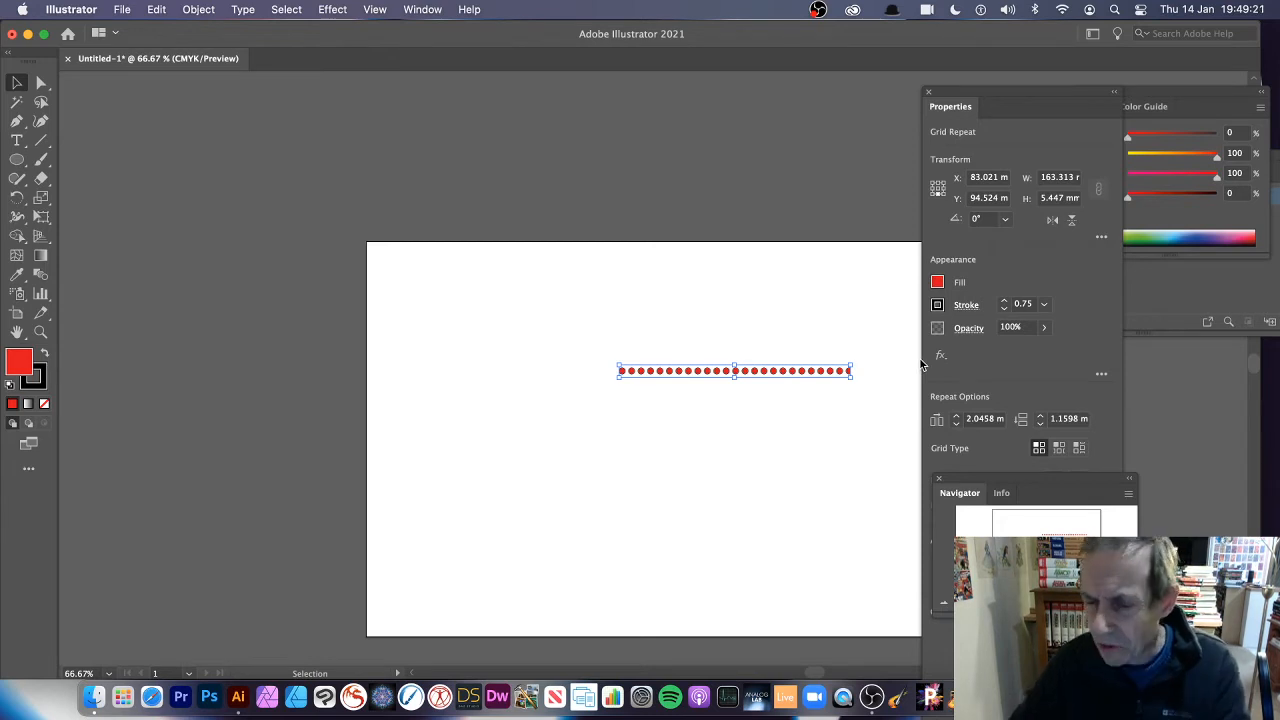
{"action": "key", "text": "super+equal"}
{"action": "key", "text": "super+equal"}
{"action": "key", "text": "super+equal"}
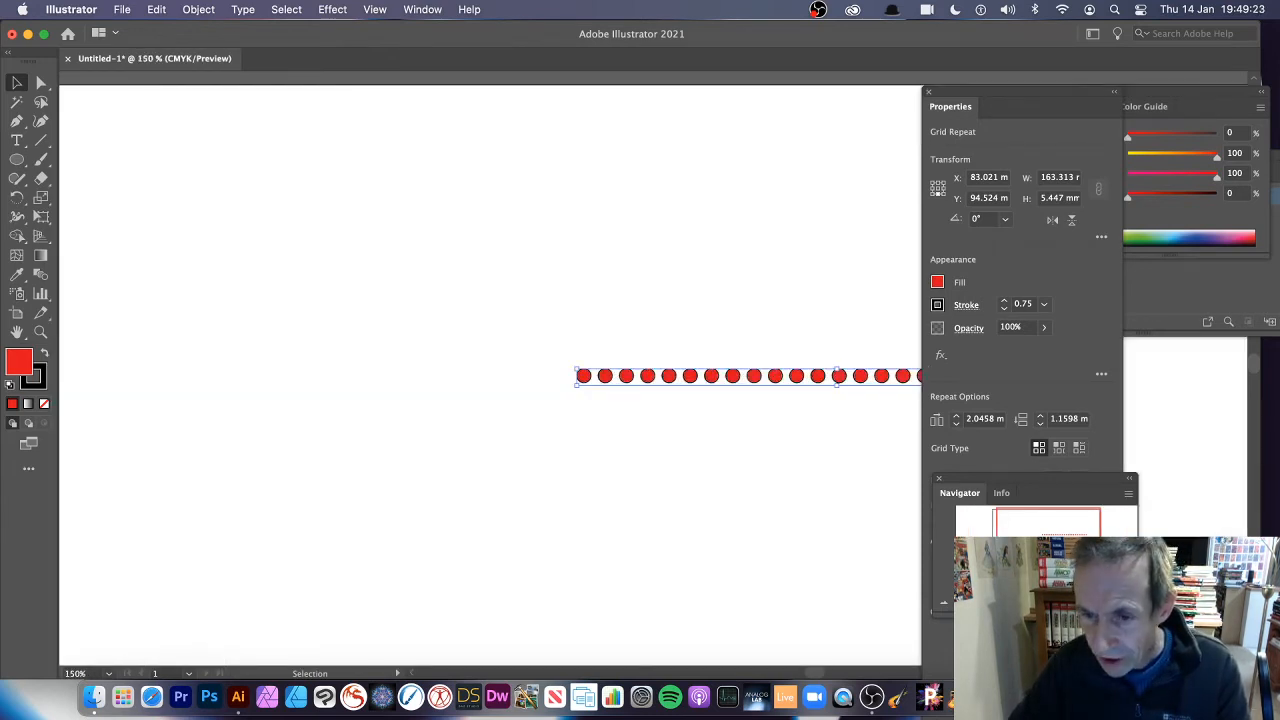
{"action": "left_click_drag", "start_coordinate": [1048, 537], "coordinate": [1080, 531]}
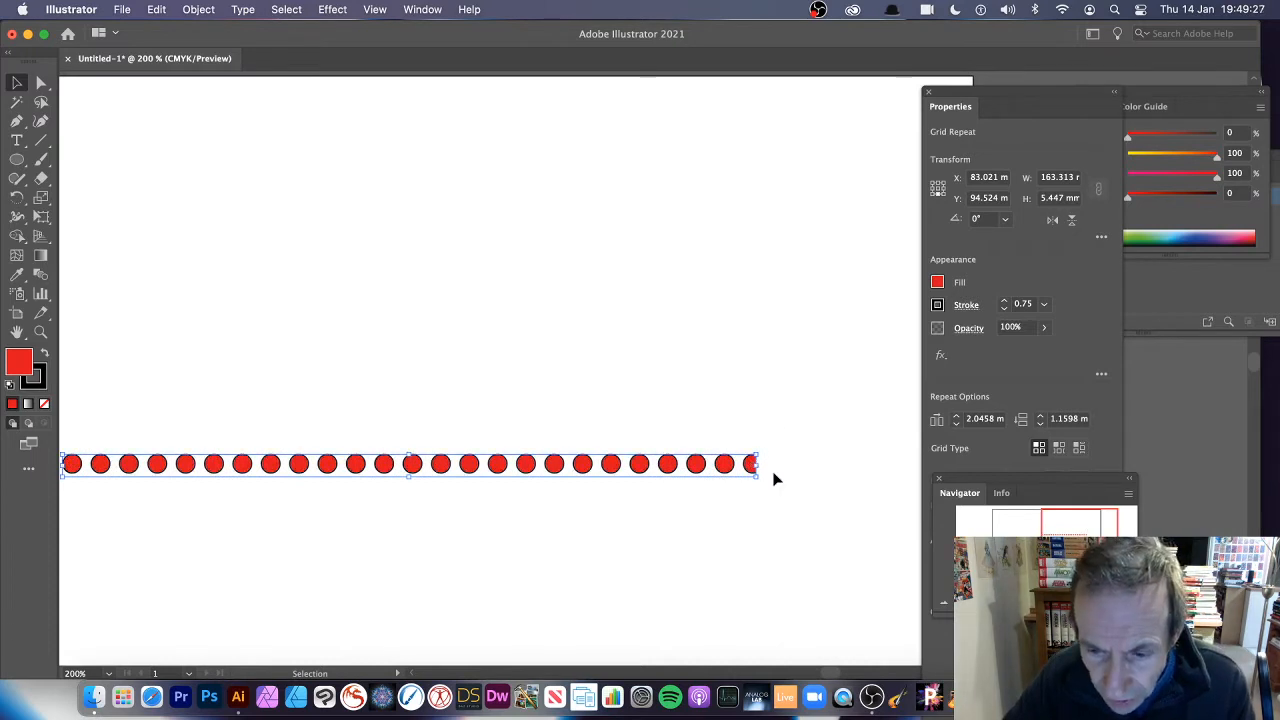
{"action": "key", "text": "super+equal"}
{"action": "key", "text": "super+equal"}
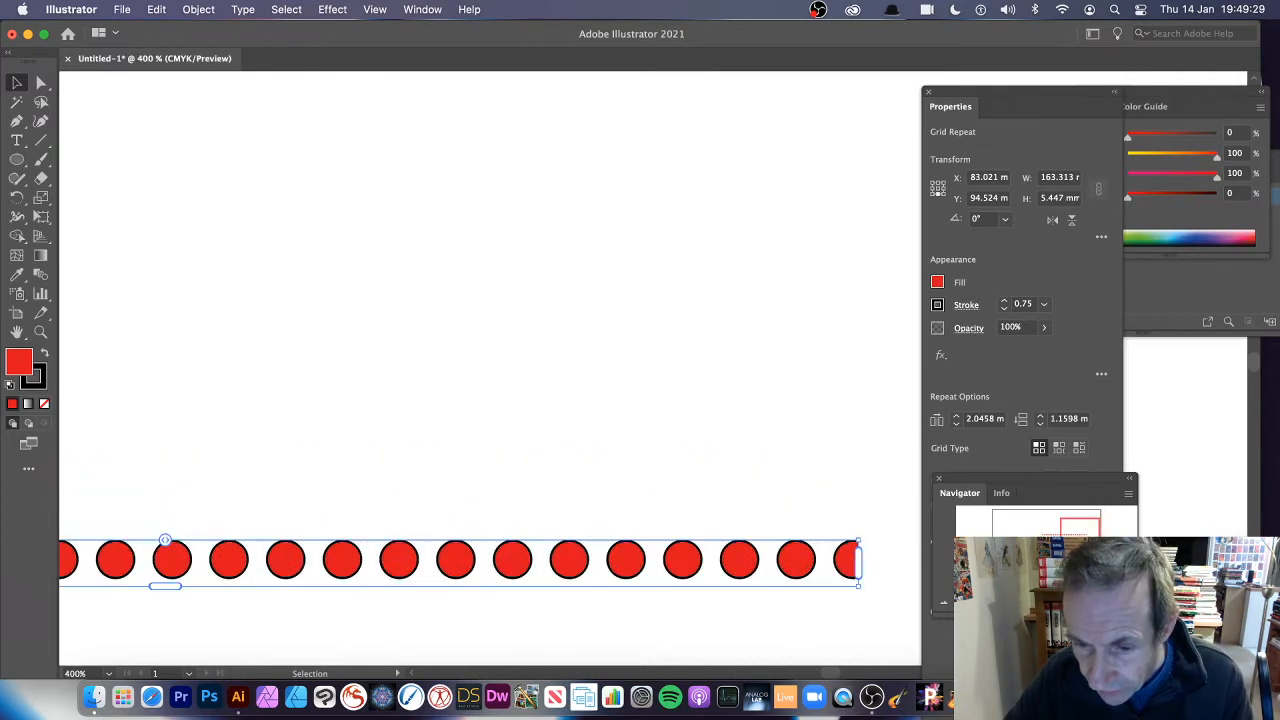
{"action": "left_click_drag", "start_coordinate": [859, 561], "coordinate": [880, 557]}
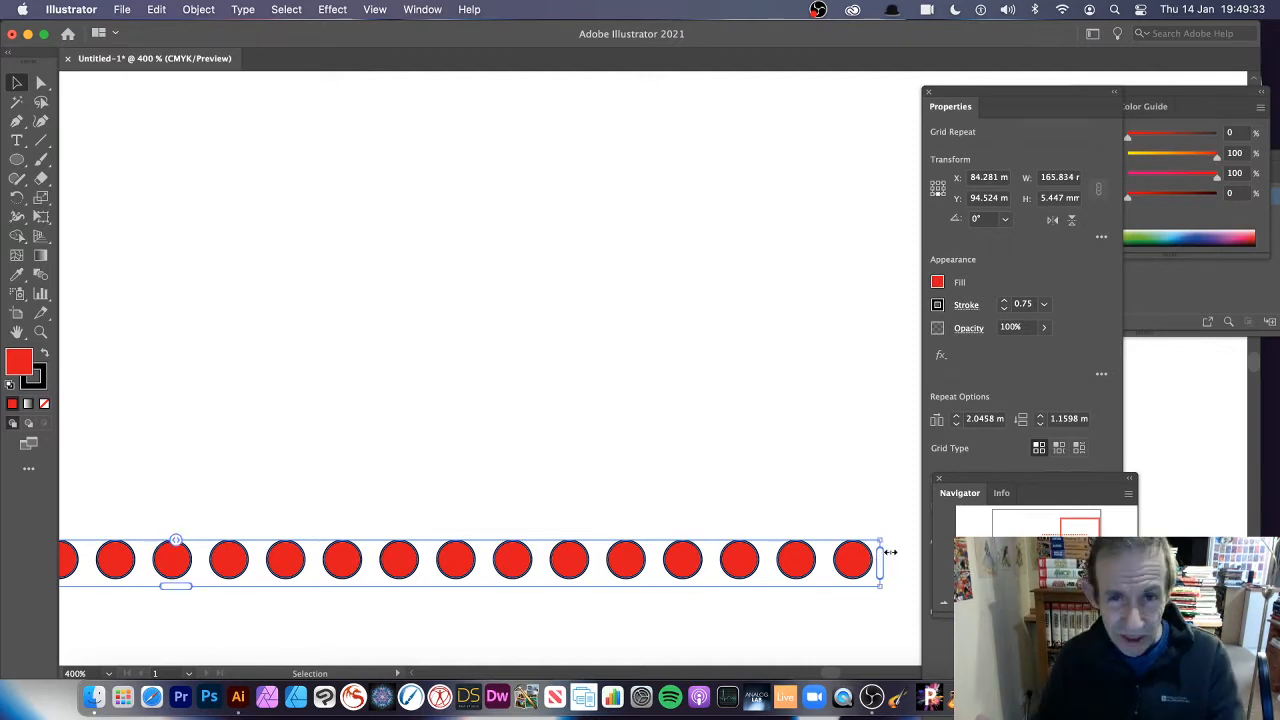
Move the row of circles sideways so its end overlaps the artboard's right edge.
{"action": "left_click", "coordinate": [943, 606]}
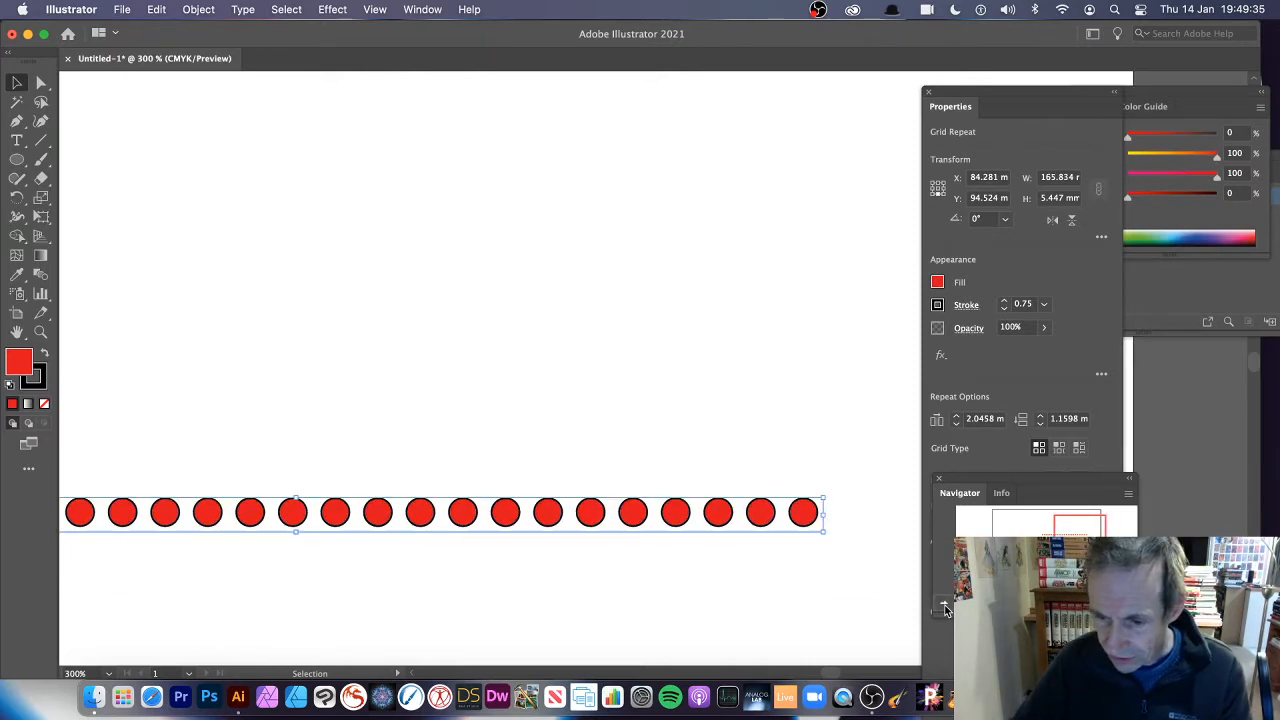
{"action": "left_click", "coordinate": [944, 606]}
{"action": "left_click", "coordinate": [944, 606]}
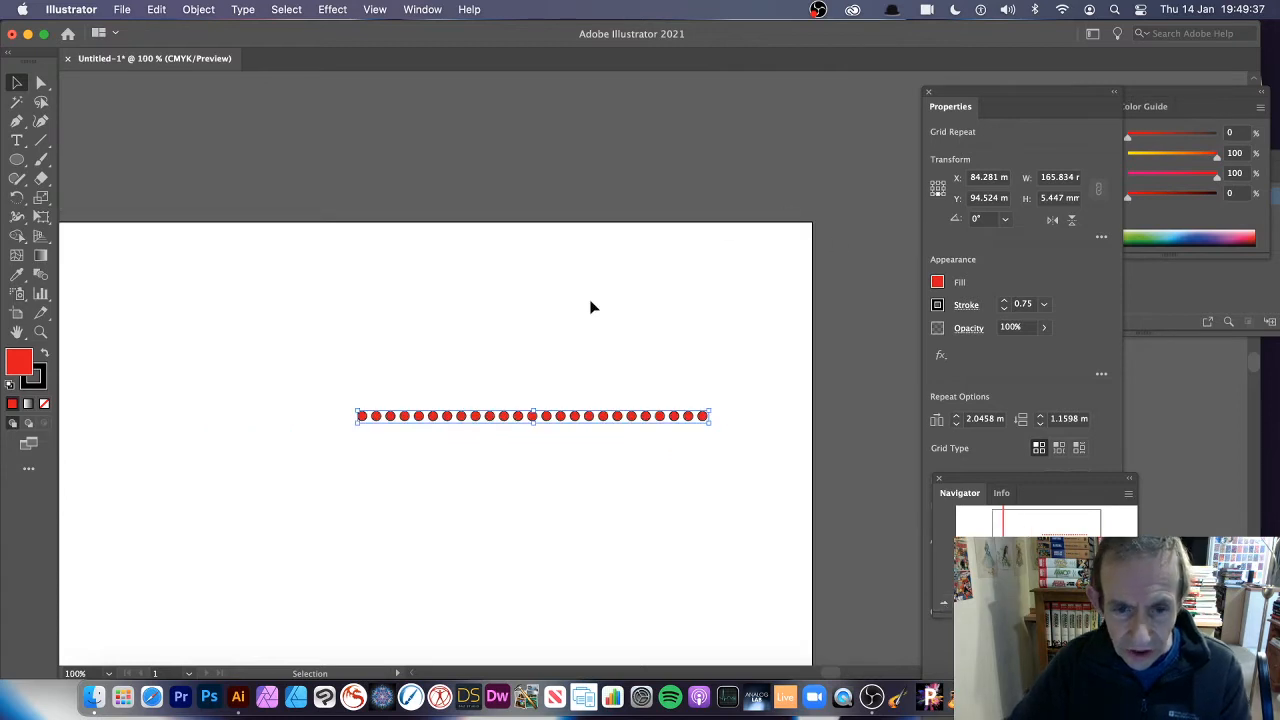
{"action": "left_click", "coordinate": [599, 370]}
{"action": "left_click_drag", "start_coordinate": [647, 420], "coordinate": [720, 422]}
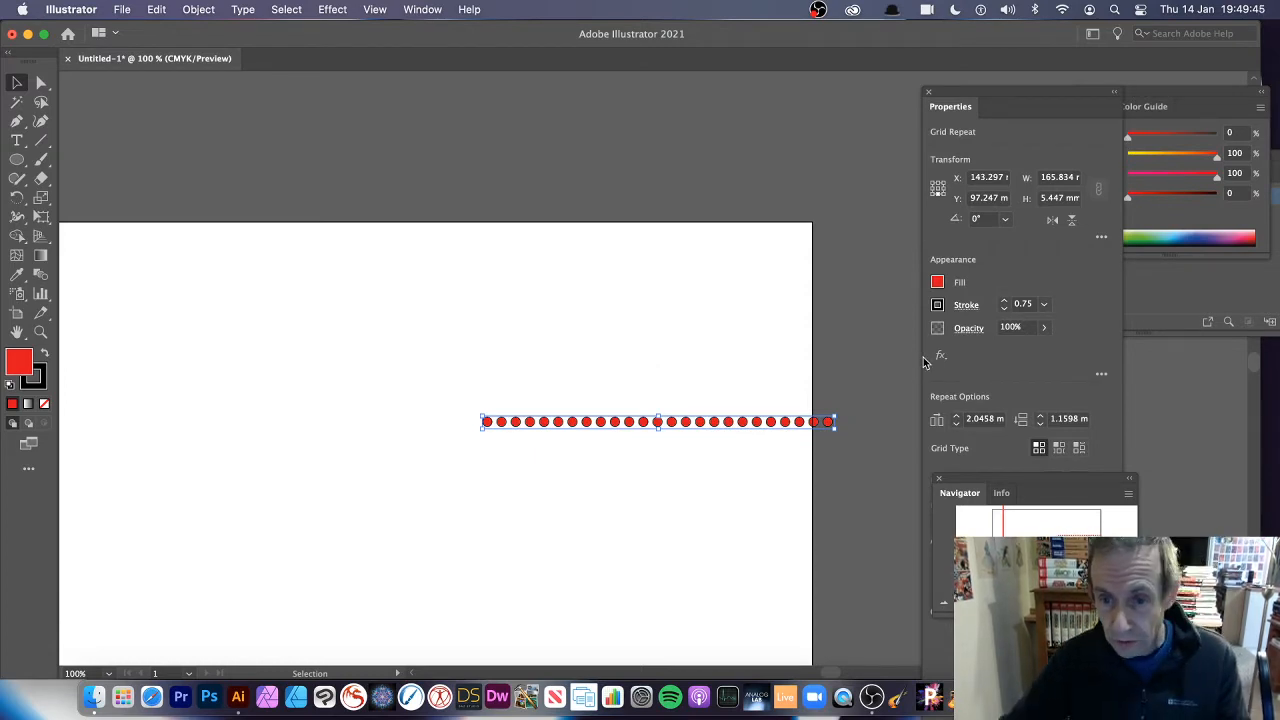
Rotate the row of circles to 90° and position the column across the artboard's upper edge.
{"action": "left_click", "coordinate": [845, 408]}
{"action": "left_click", "coordinate": [800, 421]}
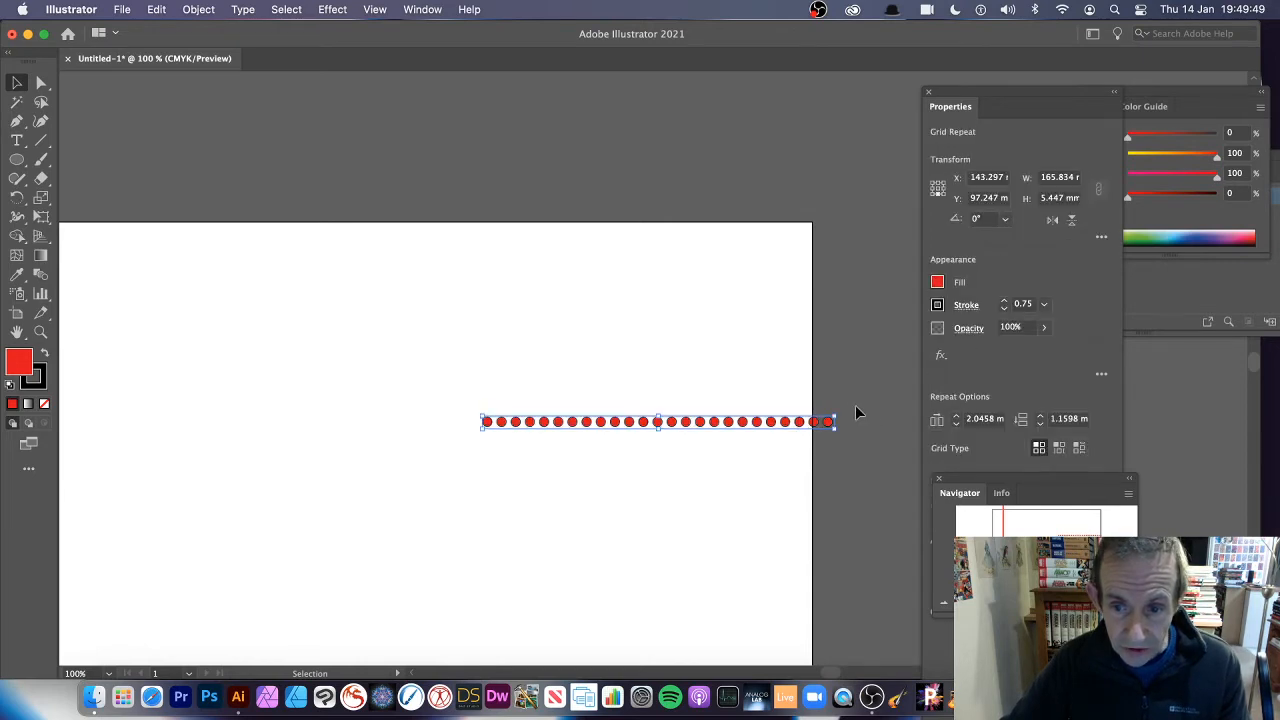
{"action": "left_click_drag", "start_coordinate": [841, 411], "coordinate": [791, 314]}
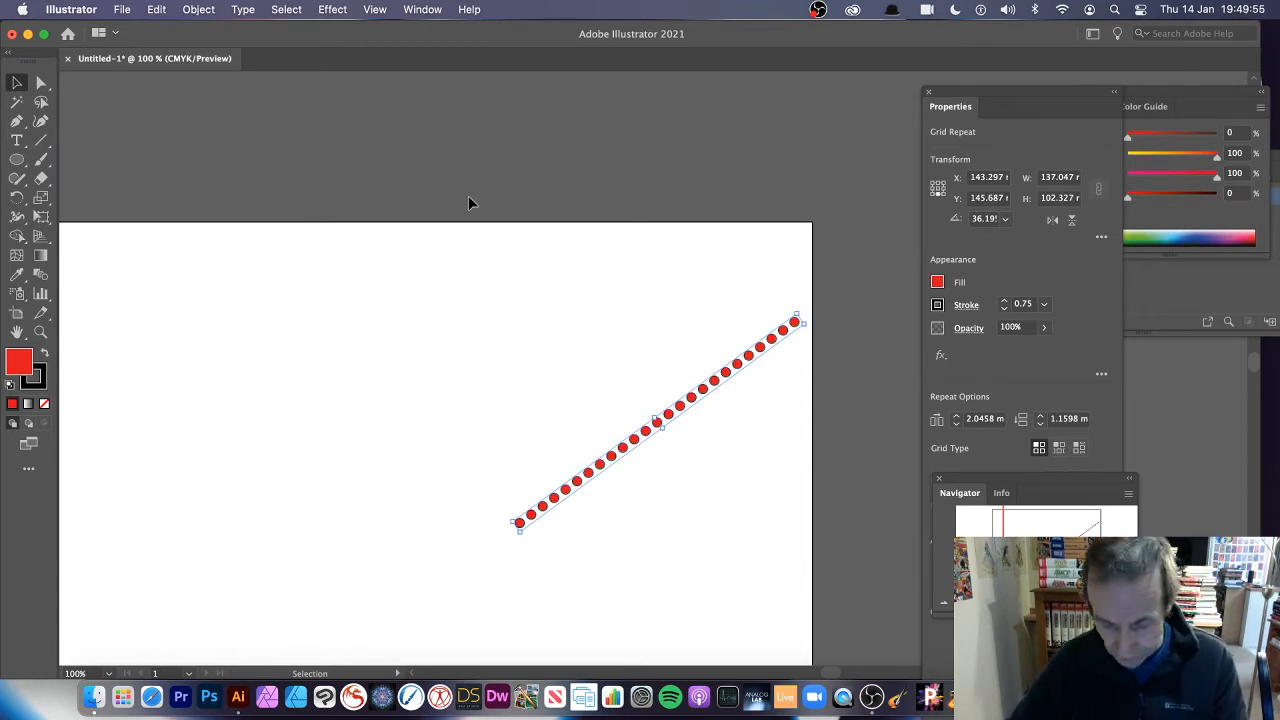
{"action": "key", "text": "super+z"}
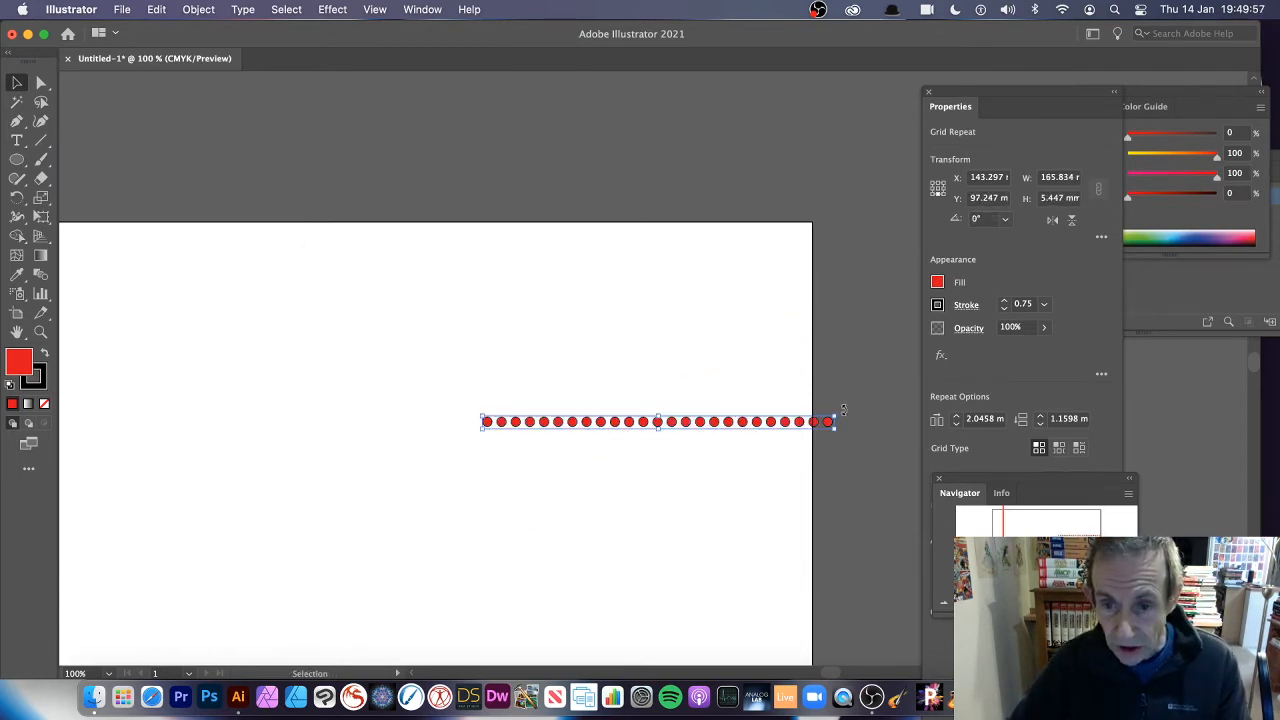
{"action": "left_click_drag", "start_coordinate": [843, 409], "coordinate": [571, 198]}
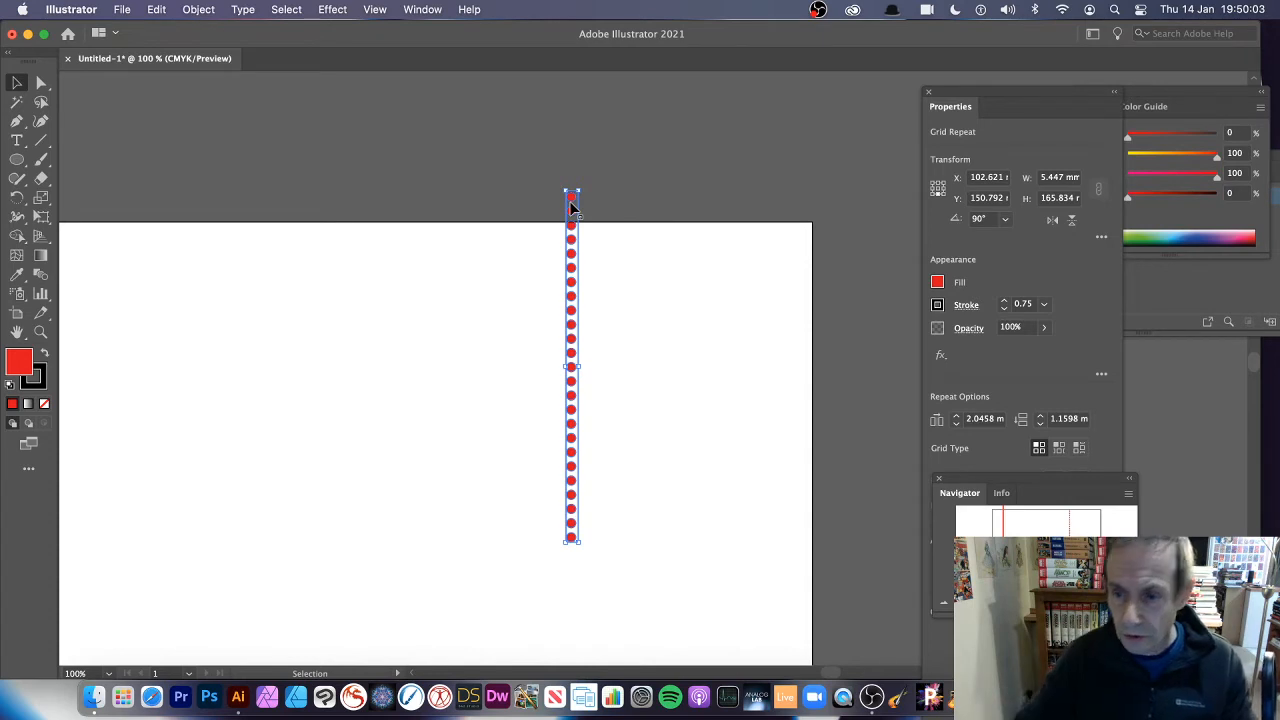
{"action": "left_click", "coordinate": [943, 603]}
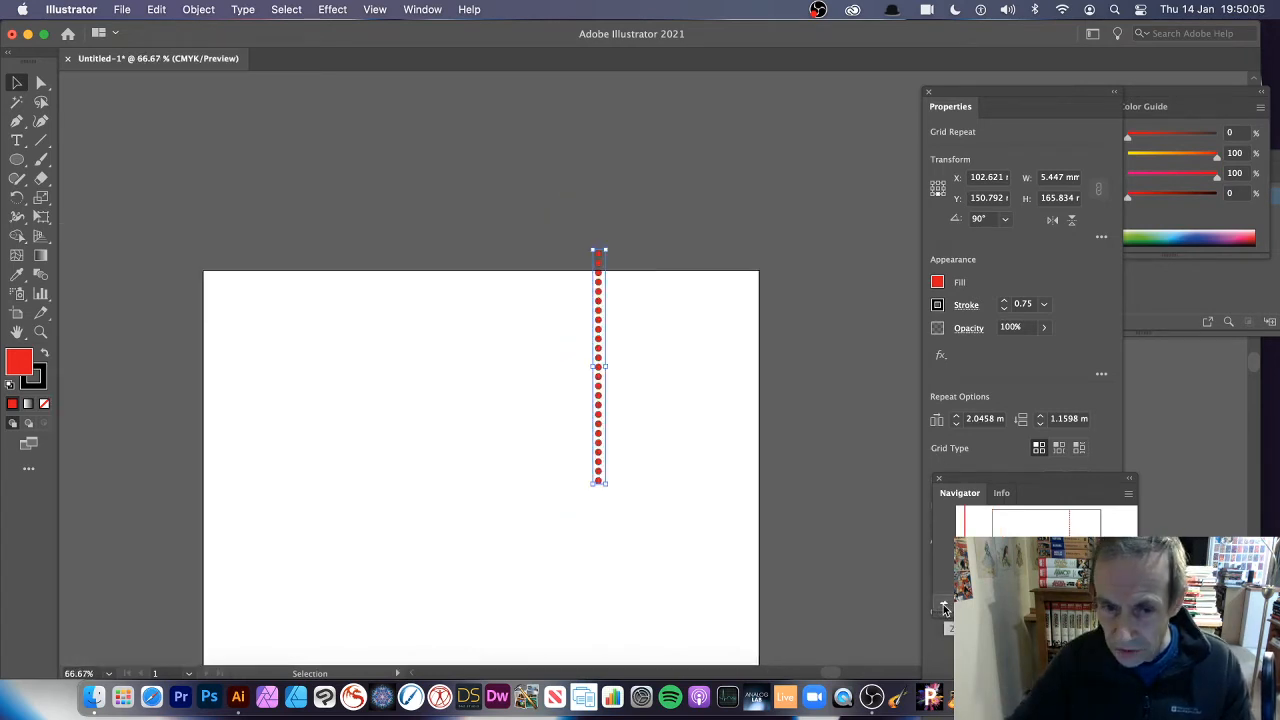
{"action": "left_click_drag", "start_coordinate": [600, 355], "coordinate": [568, 275]}
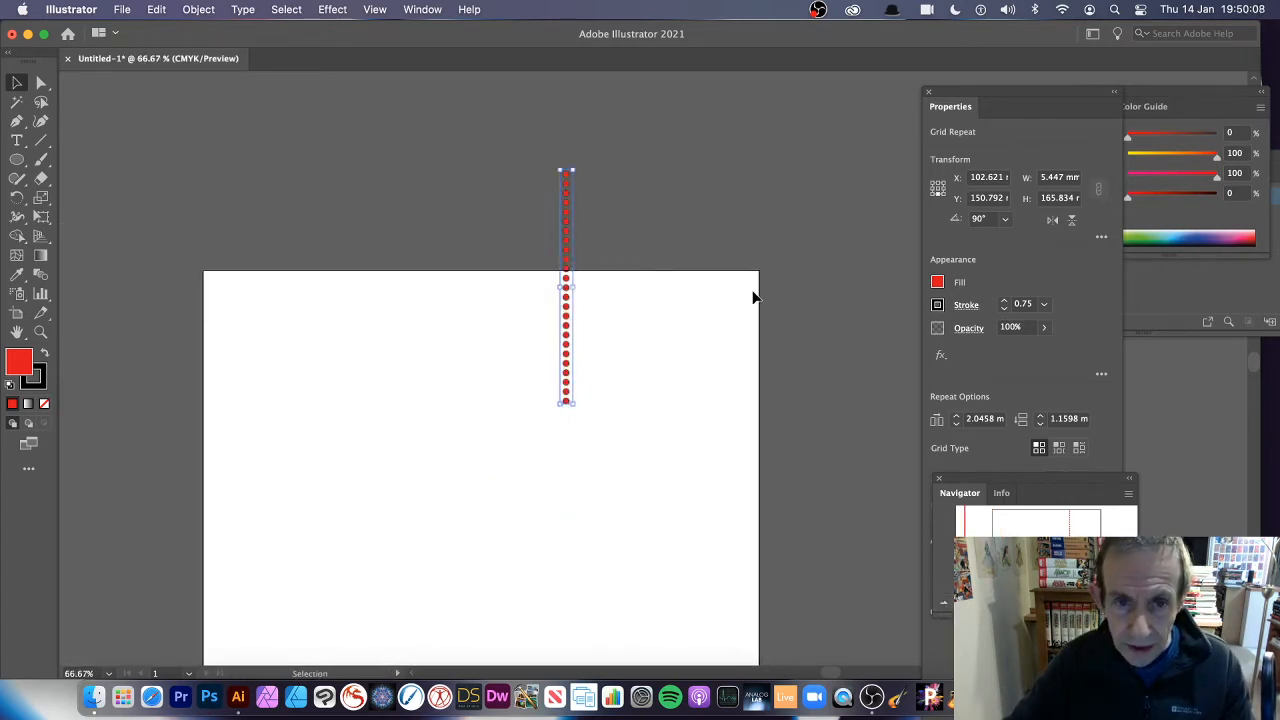
Turn the column of circles into a Radial repeat with 44 instances and shift the whole pattern slightly up and left.
{"action": "left_click", "coordinate": [197, 10]}
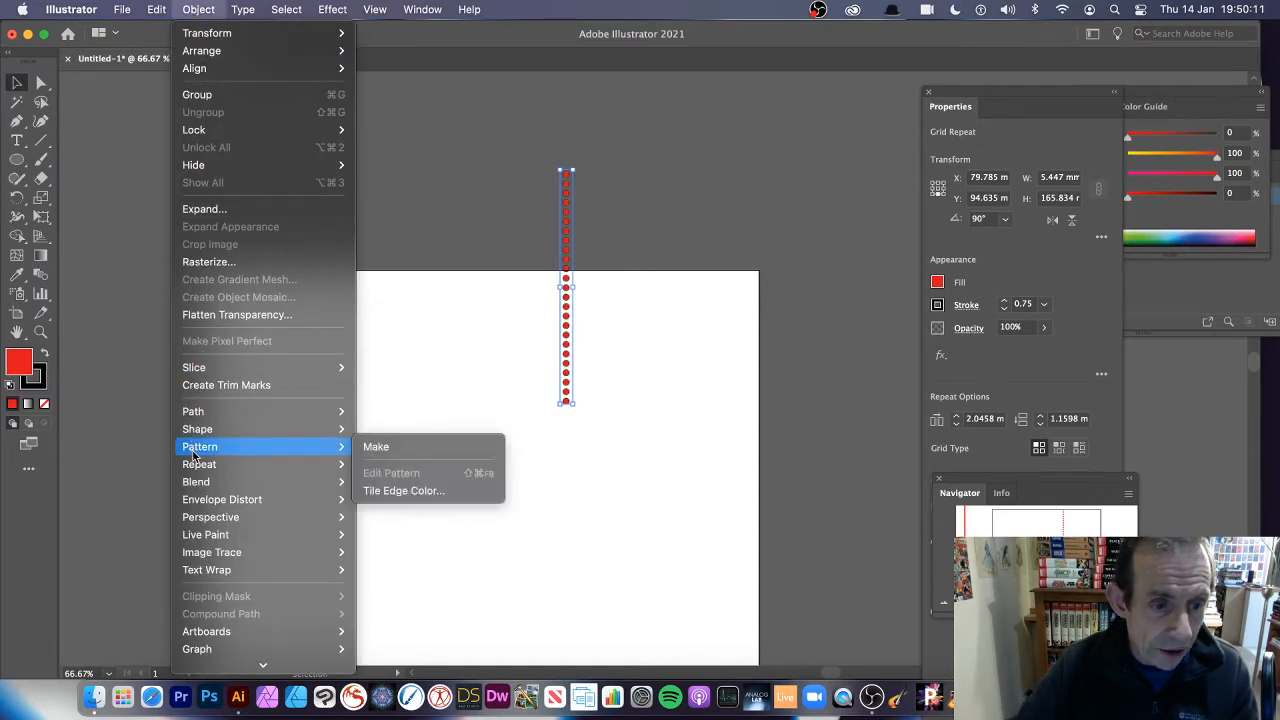
{"action": "mouse_move", "coordinate": [197, 470]}
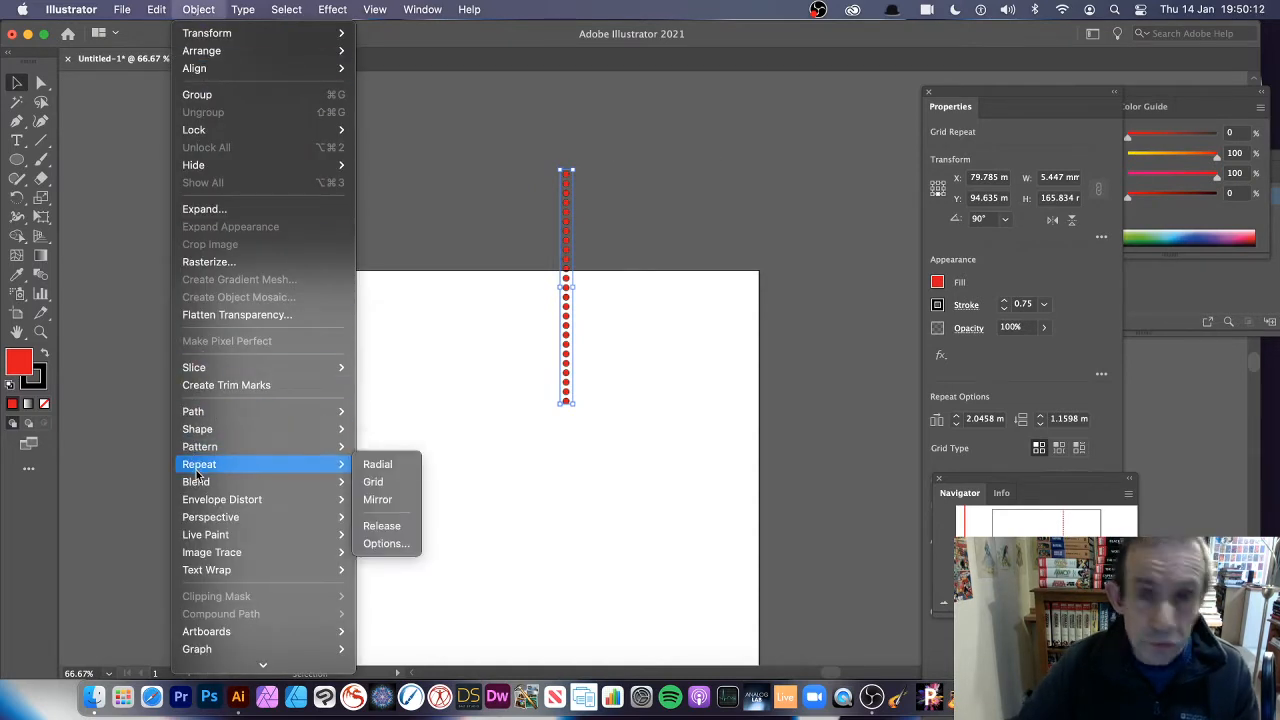
{"action": "left_click", "coordinate": [378, 464]}
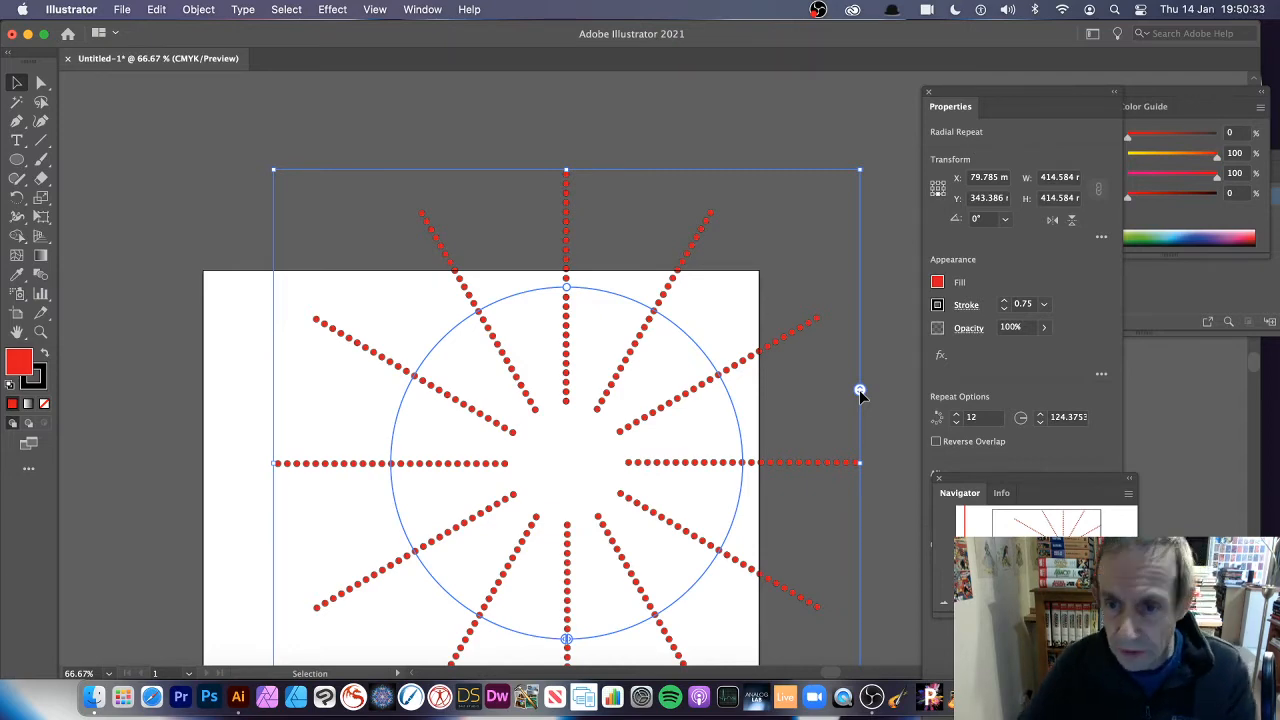
{"action": "left_click_drag", "start_coordinate": [861, 391], "coordinate": [888, 134]}
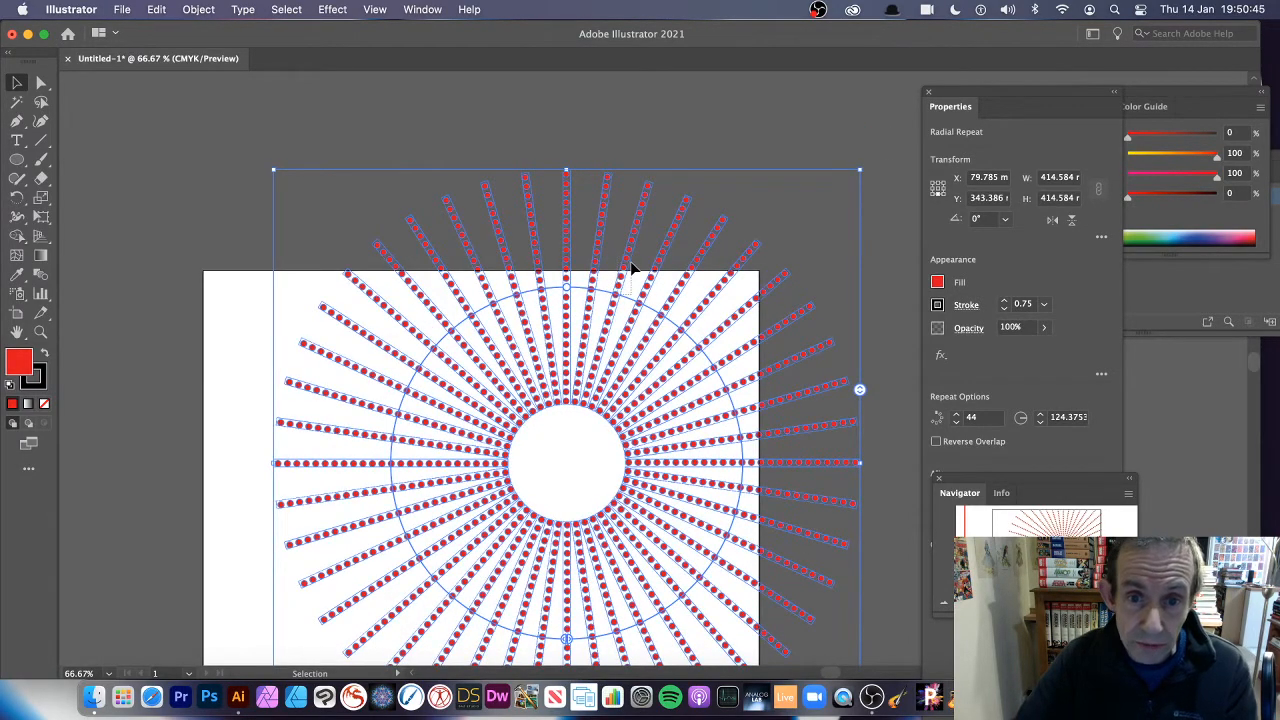
{"action": "left_click_drag", "start_coordinate": [632, 268], "coordinate": [614, 236]}
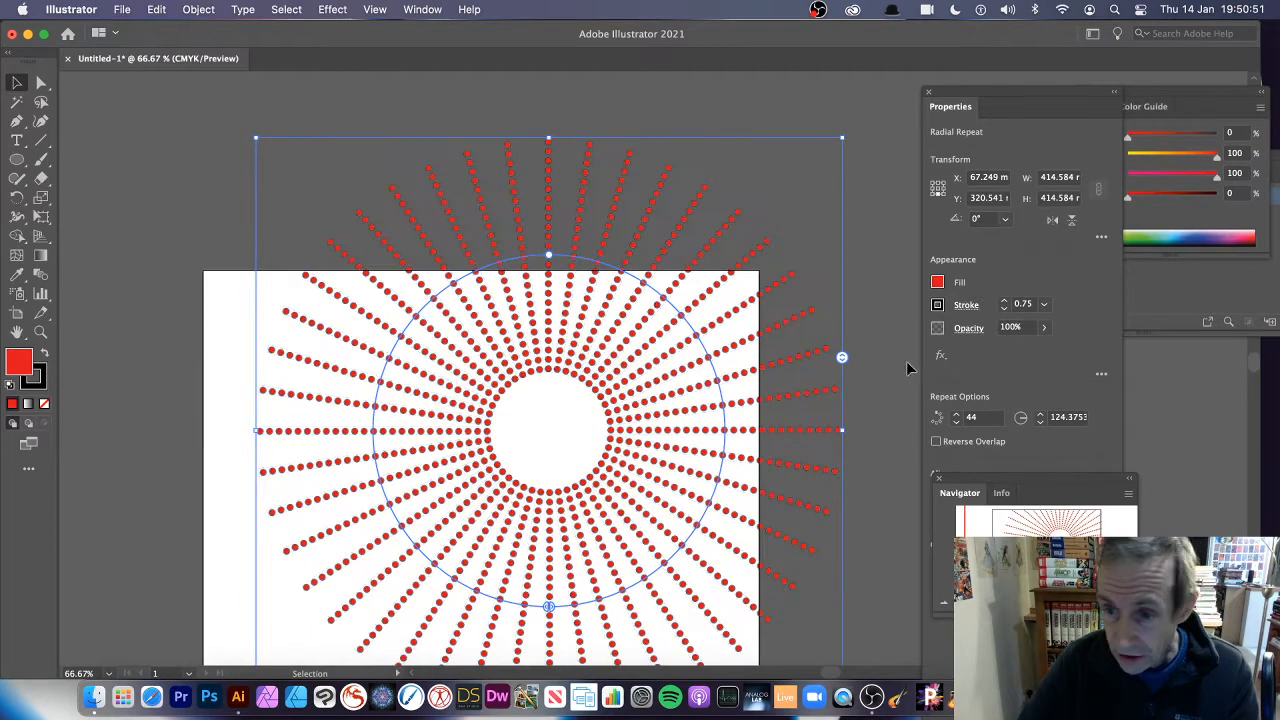
Isolate the radial repeat and extend one spoke's grid outward by two circles, to about 101.6 × 154 mm overall.
{"action": "key", "text": "super+equal"}
{"action": "key", "text": "super+equal"}
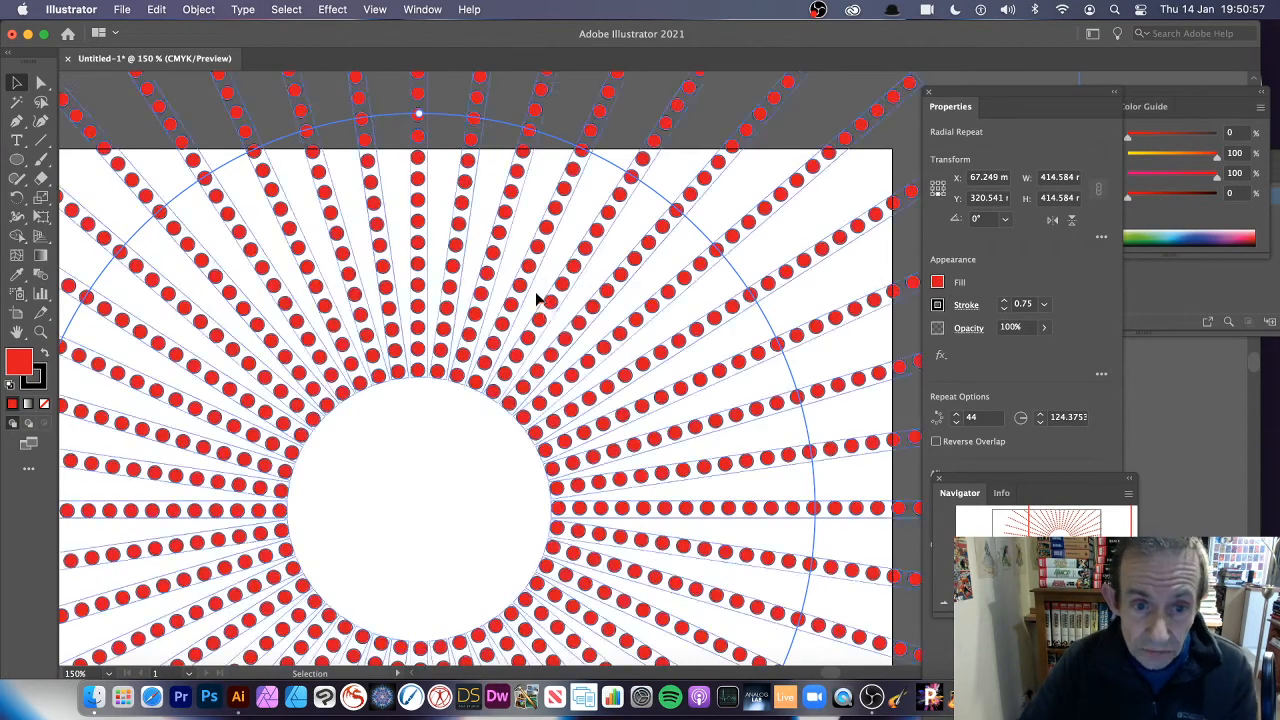
{"action": "double_click", "coordinate": [596, 237]}
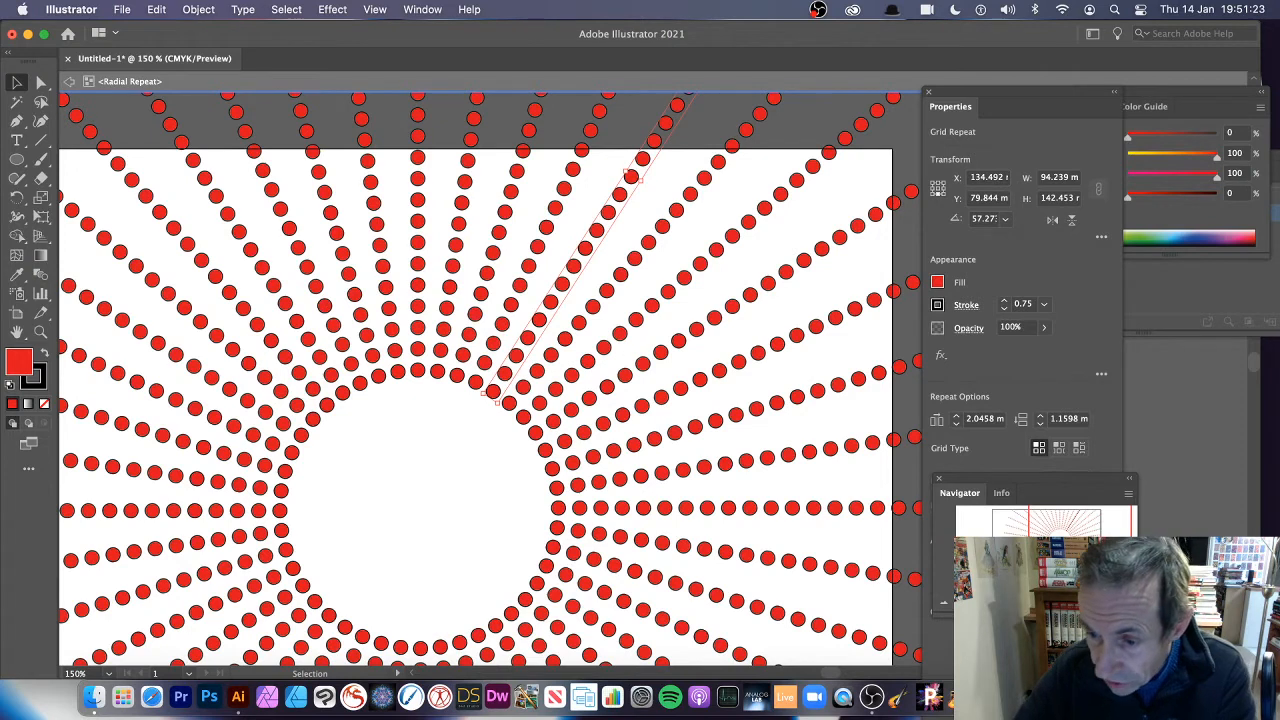
{"action": "key", "text": "super+equal"}
{"action": "key", "text": "super+equal"}
{"action": "key", "text": "super+equal"}
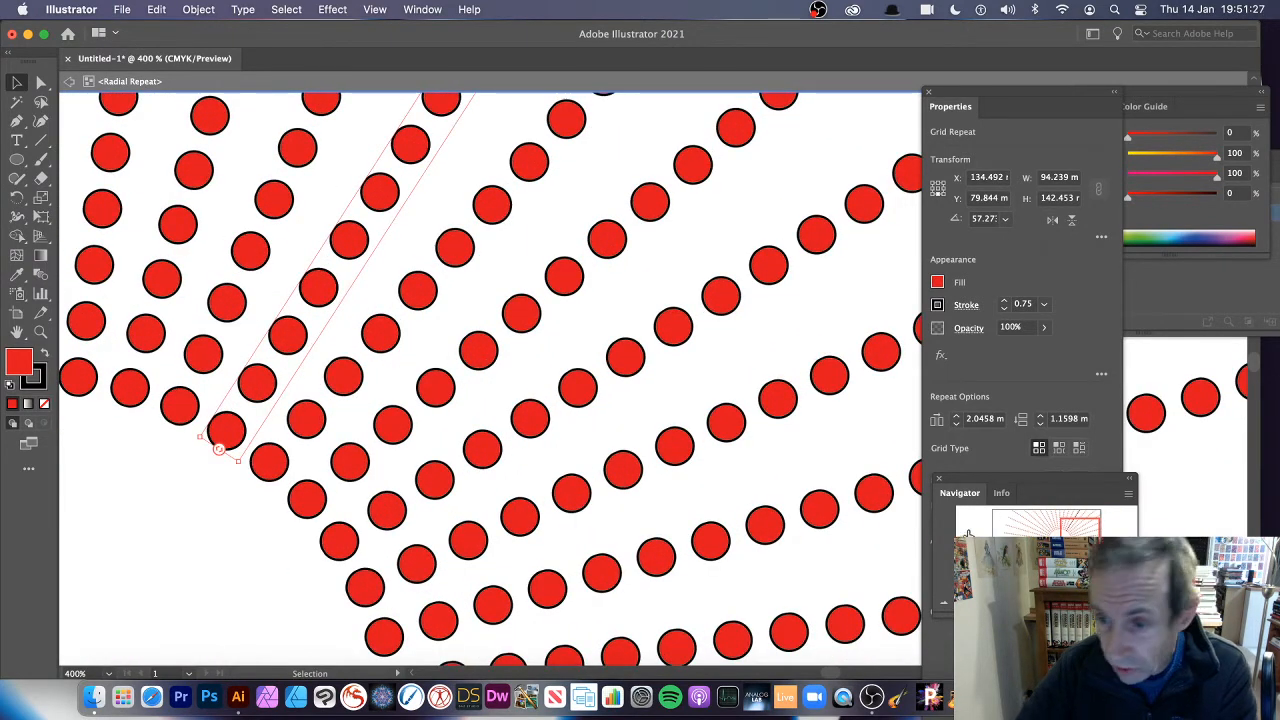
{"action": "left_click_drag", "start_coordinate": [1072, 528], "coordinate": [1088, 497]}
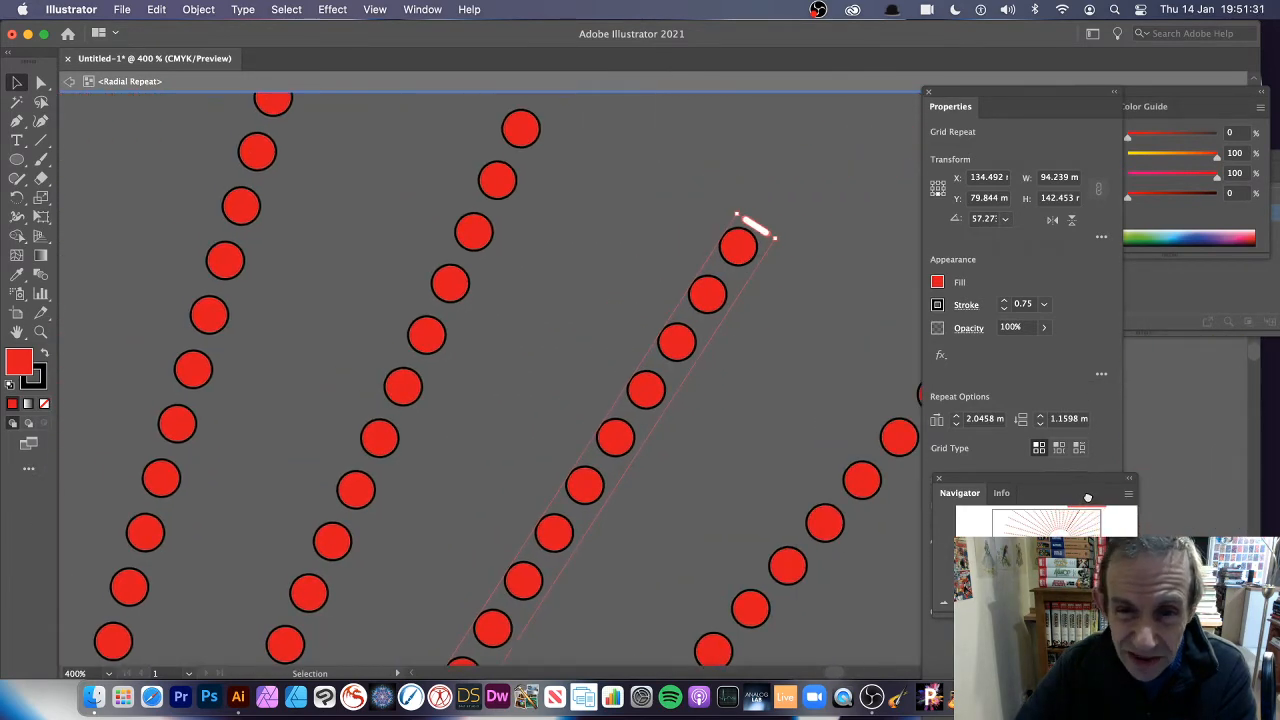
{"action": "left_click_drag", "start_coordinate": [760, 228], "coordinate": [836, 138]}
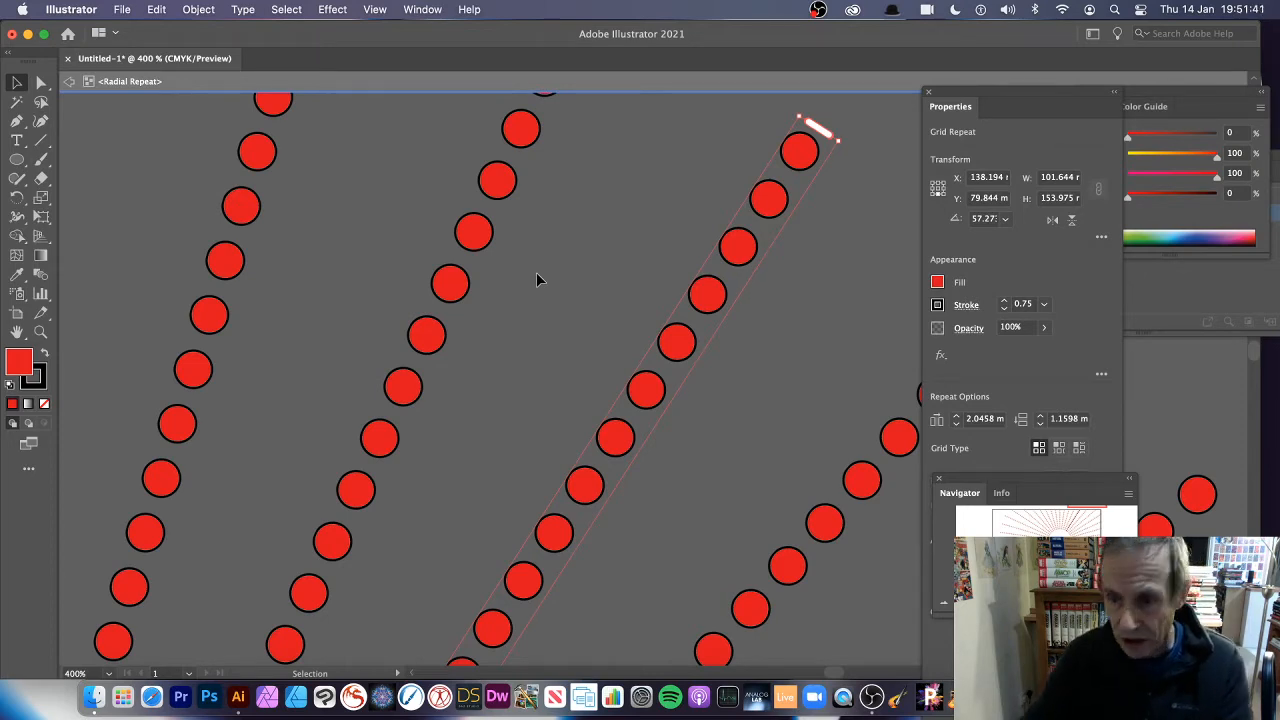
Leave isolation mode and return to the whole document with the full radial pattern in view.
{"action": "left_click", "coordinate": [944, 609]}
{"action": "left_click", "coordinate": [944, 609]}
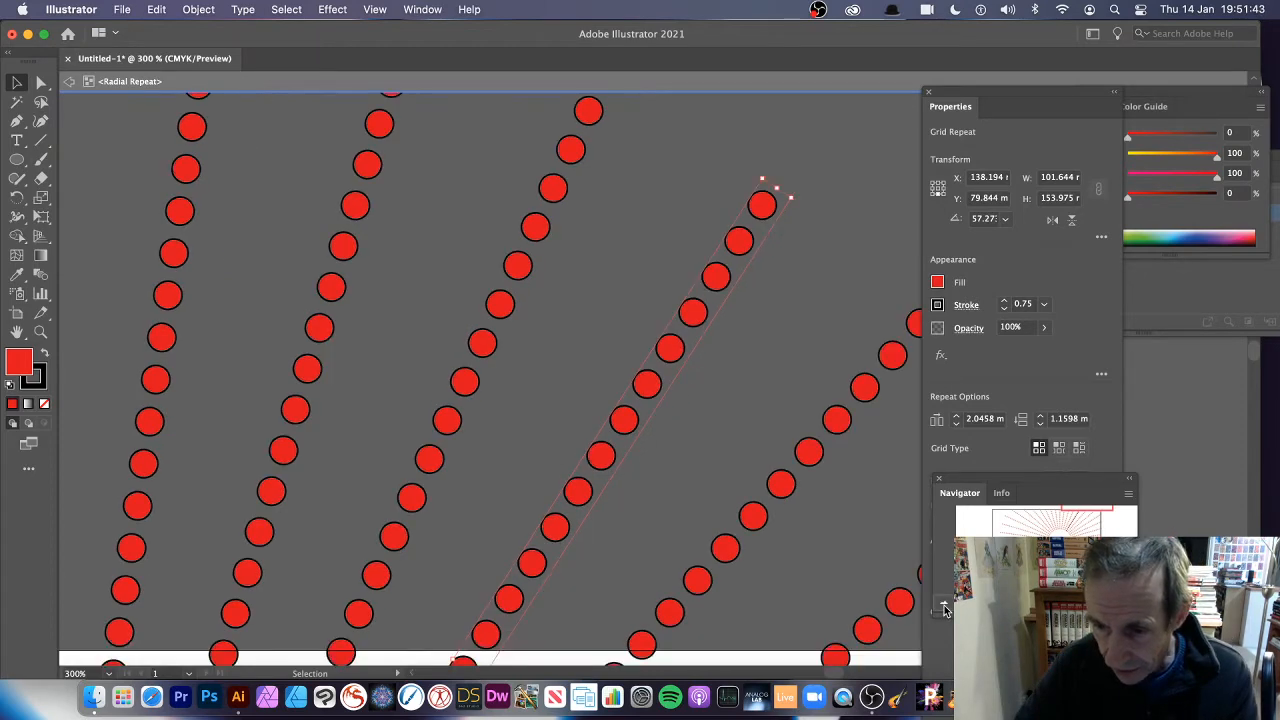
{"action": "left_click", "coordinate": [944, 609]}
{"action": "left_click", "coordinate": [944, 609]}
{"action": "left_click", "coordinate": [944, 609]}
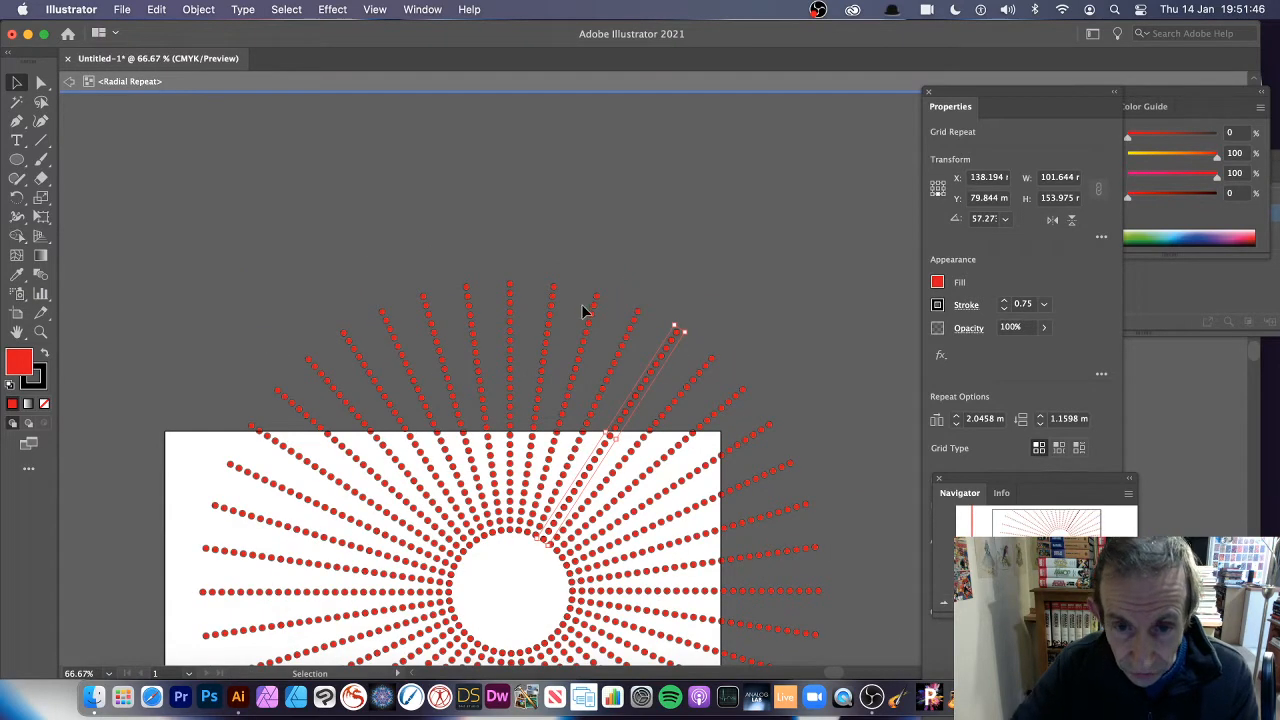
{"action": "left_click", "coordinate": [69, 82]}
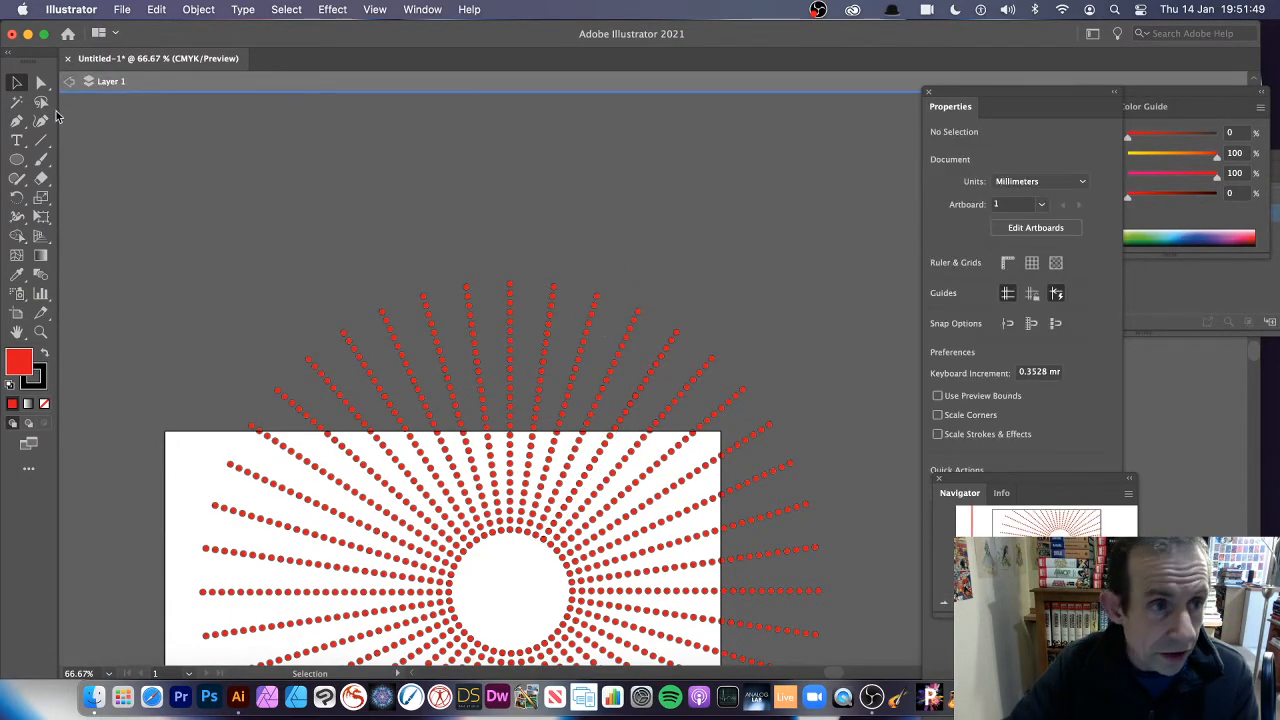
{"action": "left_click", "coordinate": [69, 82]}
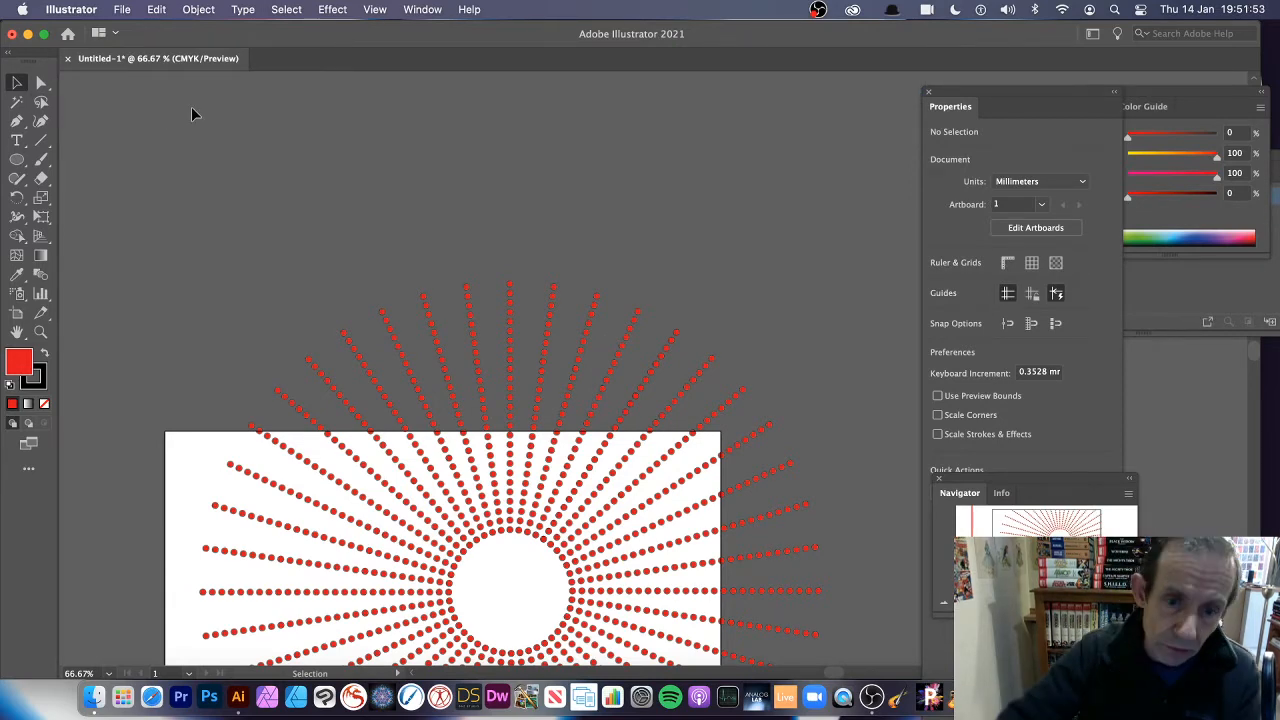
Move the radial repeat upward, reduce its radius to about 105.4 mm and turn its starting spoke slightly clockwise.
{"action": "left_click", "coordinate": [557, 400]}
{"action": "left_click_drag", "start_coordinate": [538, 402], "coordinate": [587, 216]}
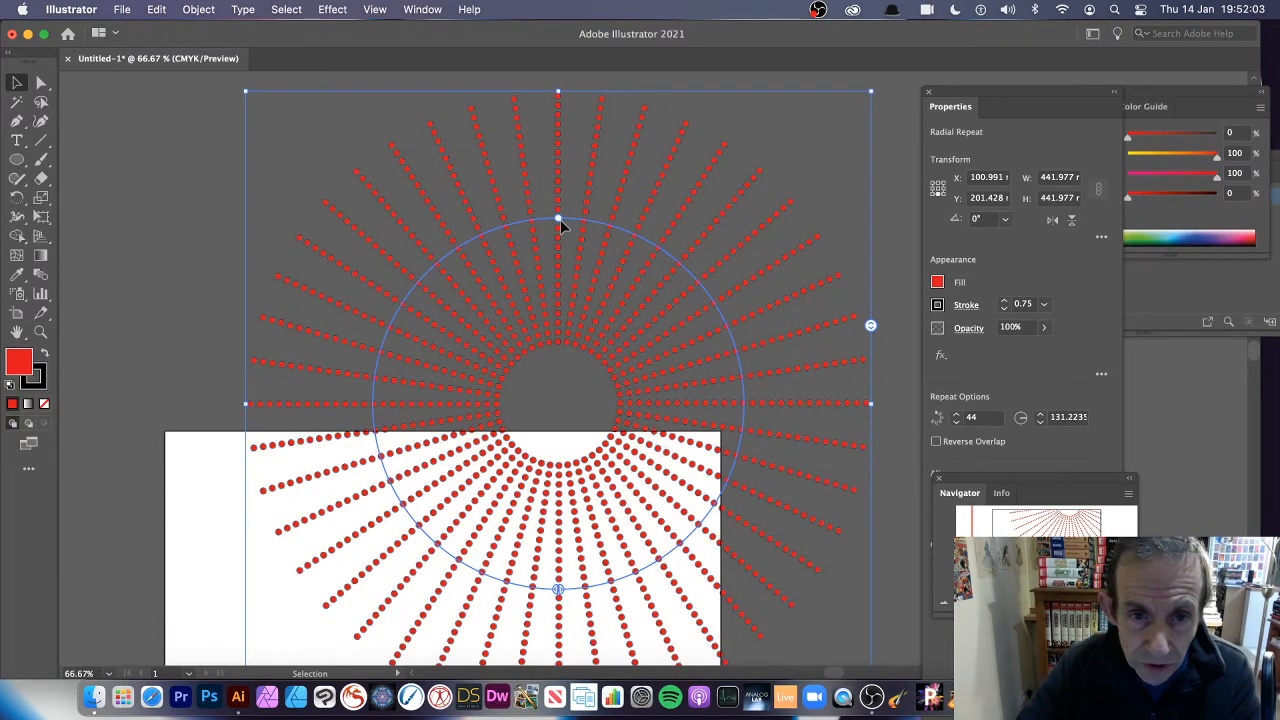
{"action": "mouse_move", "coordinate": [558, 221]}
{"action": "left_mouse_down"}
{"action": "mouse_move", "coordinate": [557, 246]}
{"action": "mouse_move", "coordinate": [474, 264]}
{"action": "mouse_move", "coordinate": [455, 287]}
{"action": "mouse_move", "coordinate": [605, 240]}
{"action": "mouse_move", "coordinate": [415, 232]}
{"action": "mouse_move", "coordinate": [462, 210]}
{"action": "mouse_move", "coordinate": [685, 177]}
{"action": "mouse_move", "coordinate": [629, 257]}
{"action": "mouse_move", "coordinate": [607, 261]}
{"action": "left_mouse_up"}
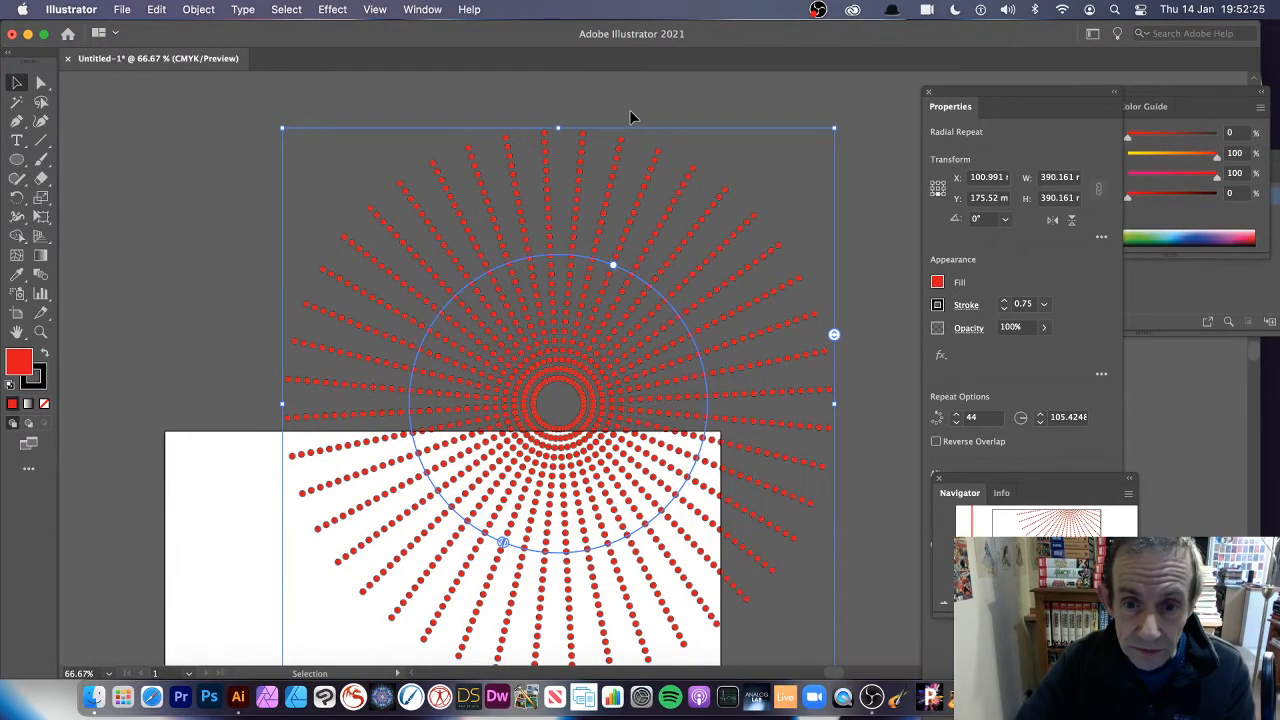
Isolate a single circle inside the nested grid repeat and stretch it to an ellipse about 10.4 × 3.9 mm.
{"action": "scroll", "coordinate": [620, 372], "scroll_direction": "up", "scroll_amount": 3}
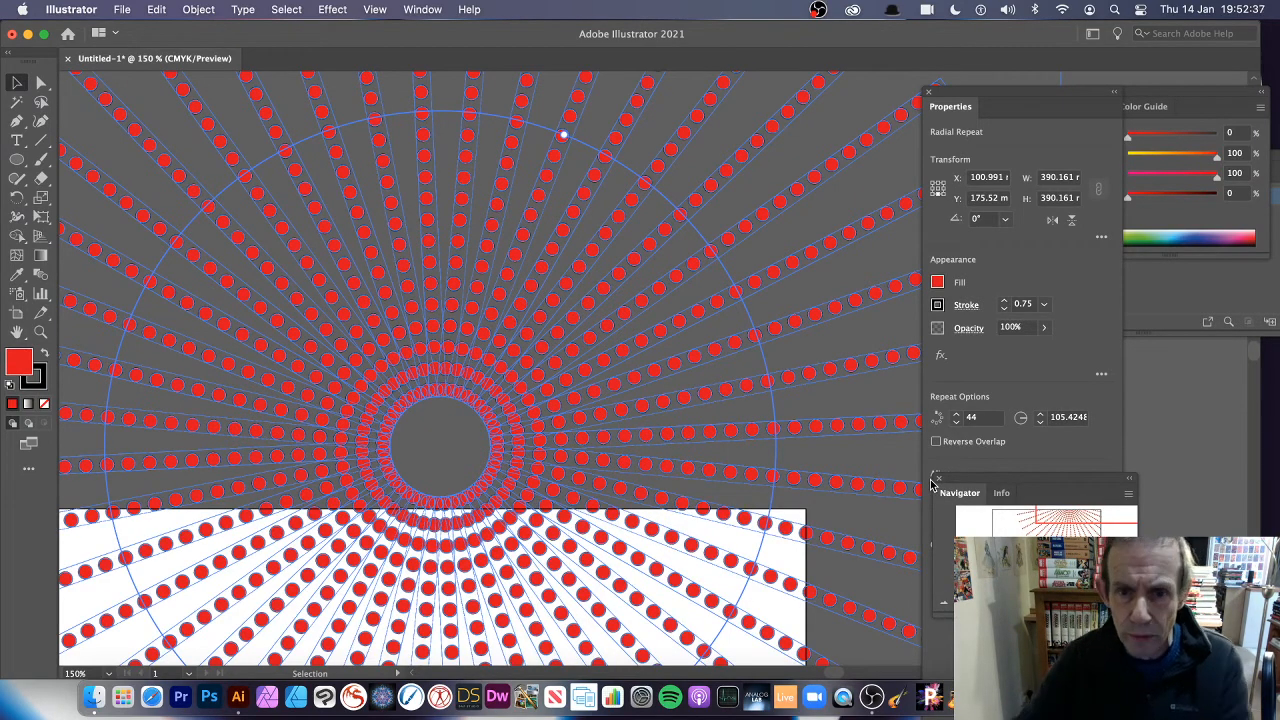
{"action": "double_click", "coordinate": [620, 225]}
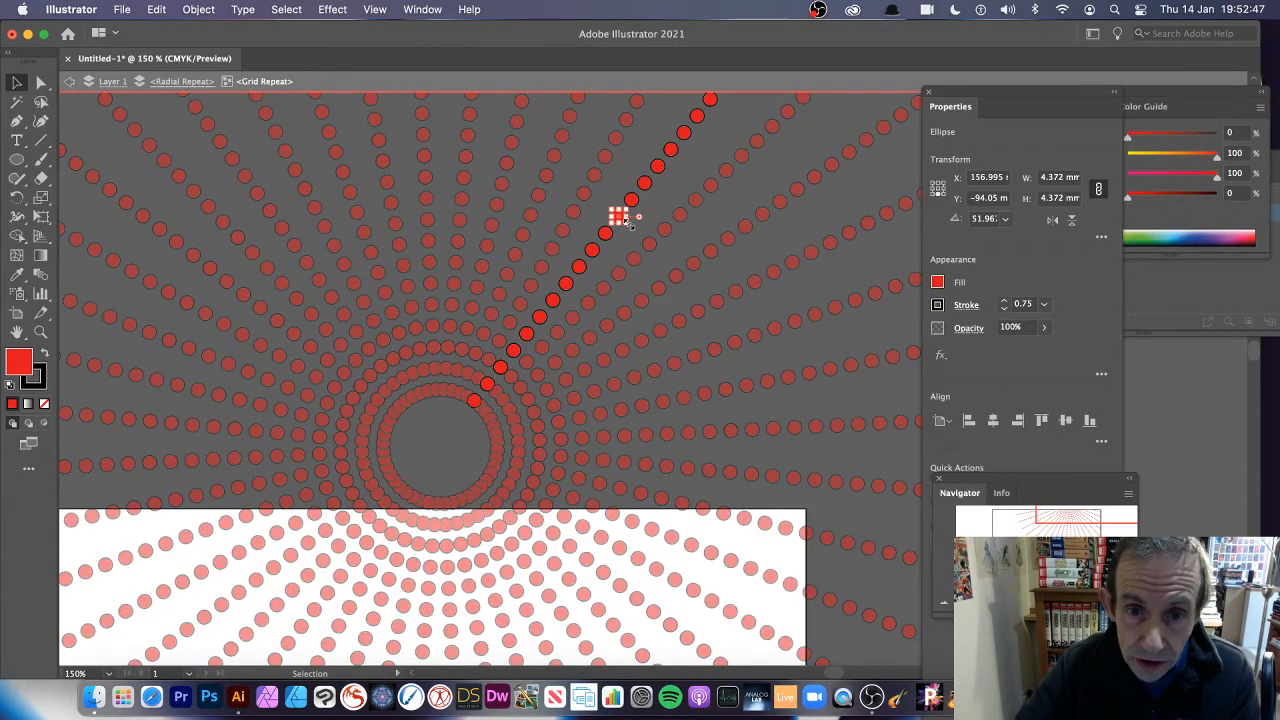
{"action": "left_click_drag", "start_coordinate": [625, 222], "coordinate": [653, 204]}
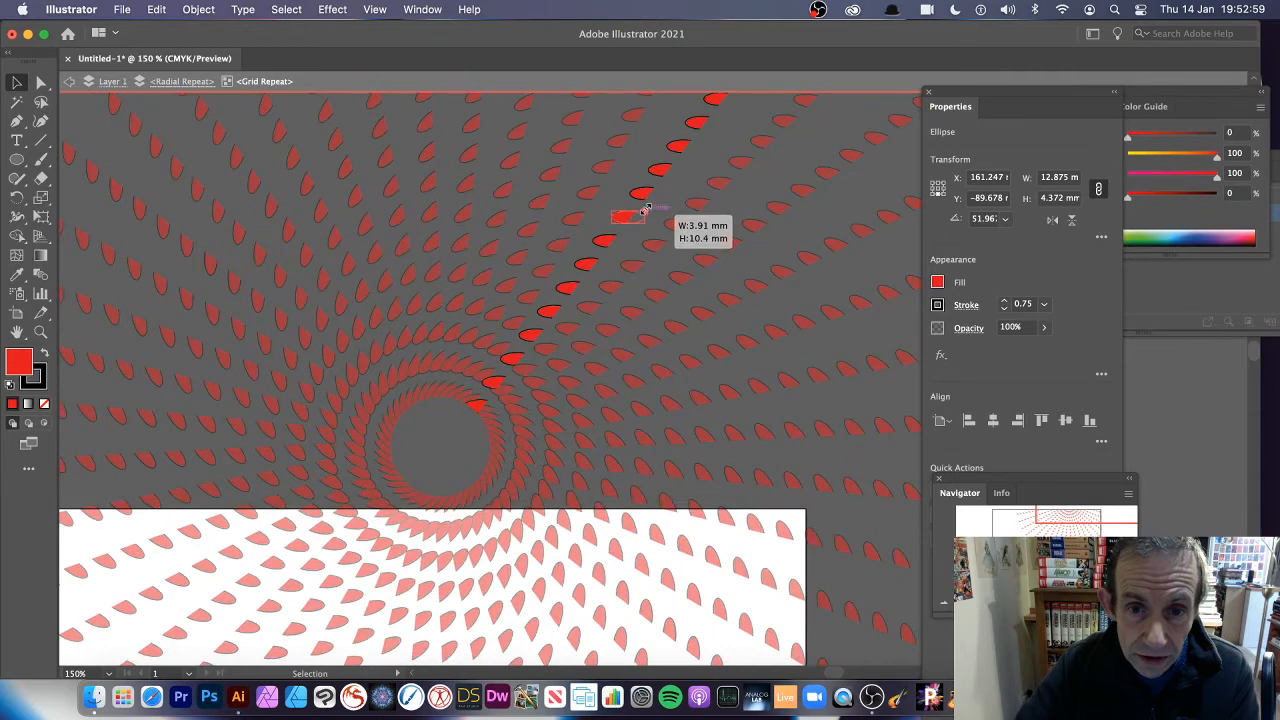
{"action": "left_click_drag", "start_coordinate": [645, 209], "coordinate": [648, 209]}
Rotate the isolated ellipse by 45° inside the nested grid repeat.
{"action": "left_click", "coordinate": [155, 10]}
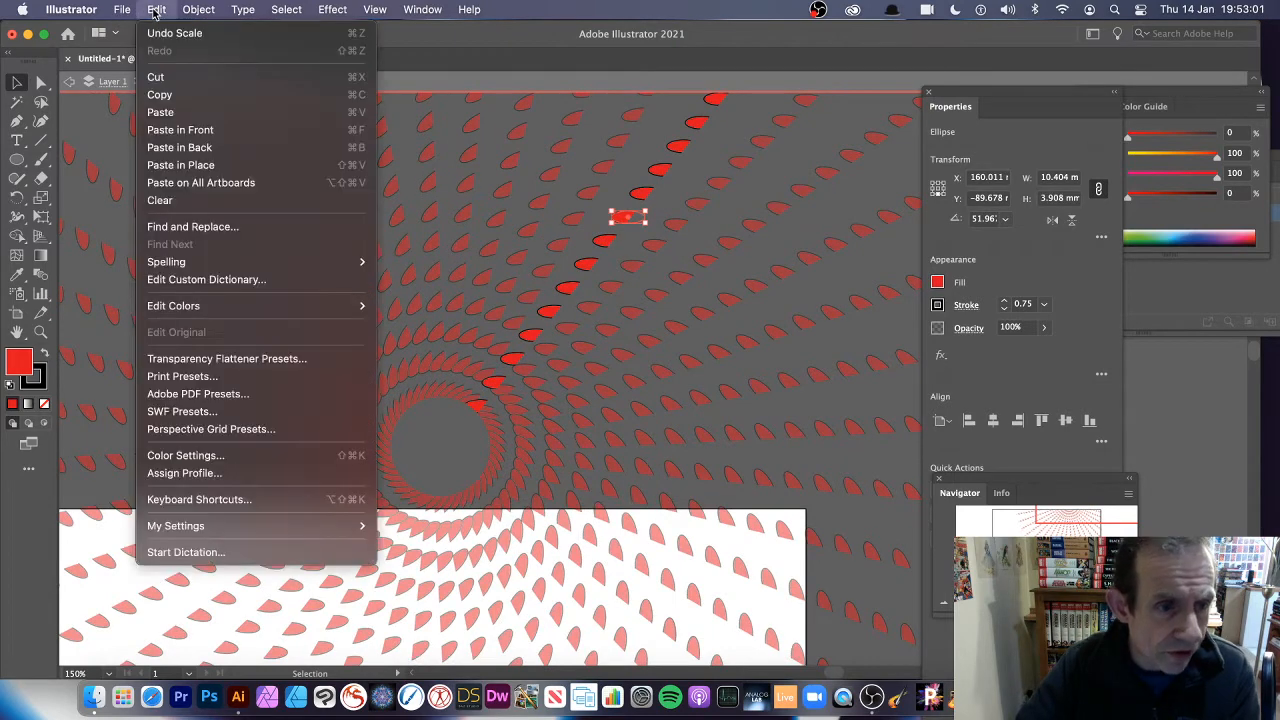
{"action": "mouse_move", "coordinate": [195, 10]}
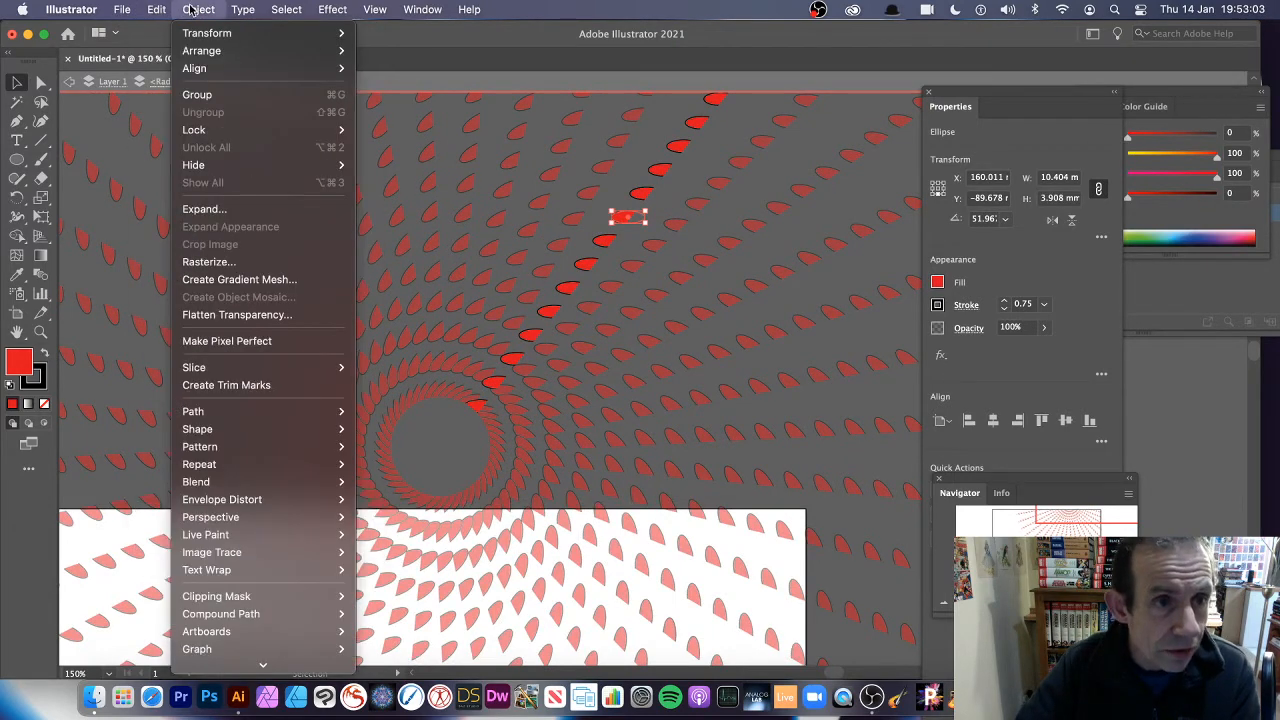
{"action": "mouse_move", "coordinate": [190, 35]}
{"action": "left_click", "coordinate": [380, 78]}
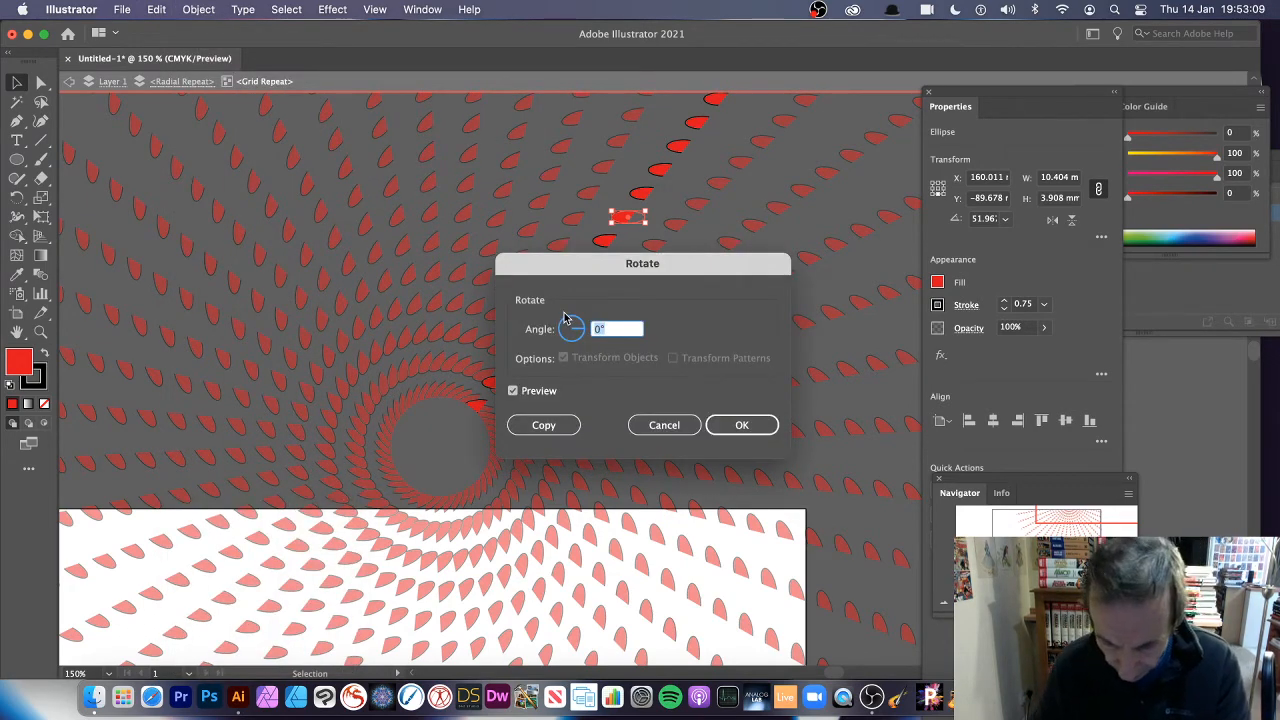
{"action": "type", "text": "45"}
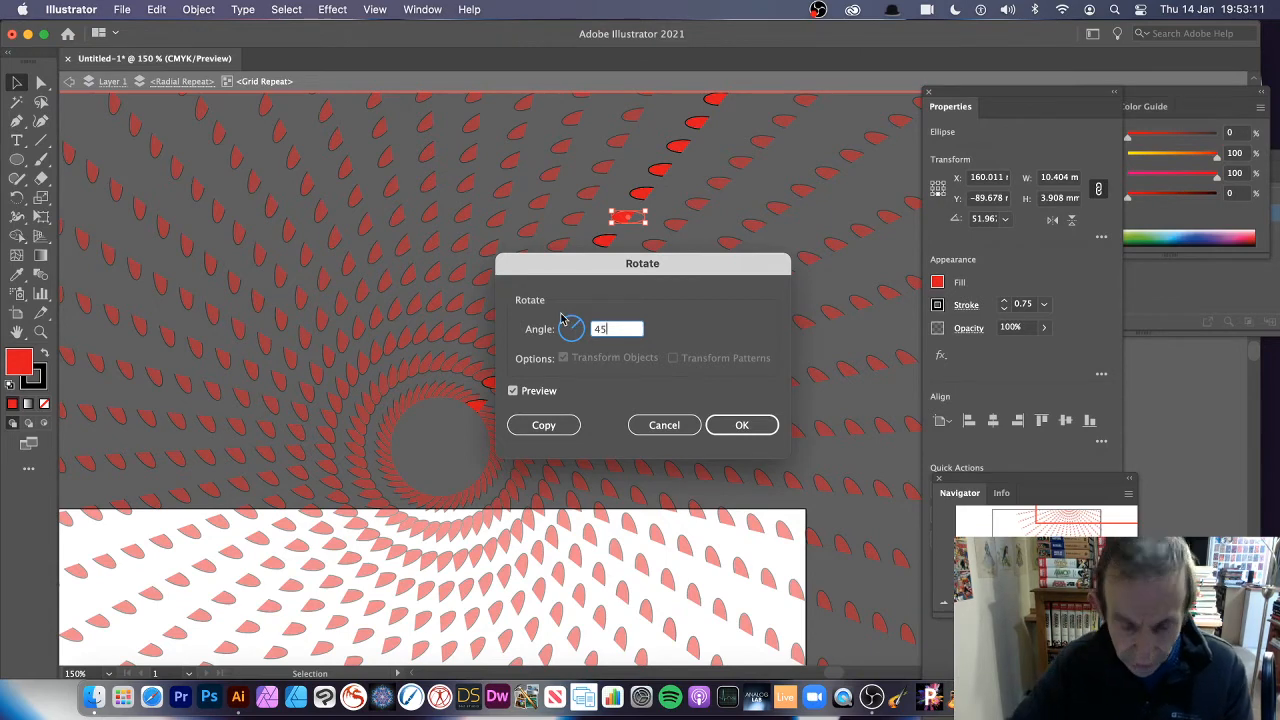
{"action": "key", "text": "Tab"}
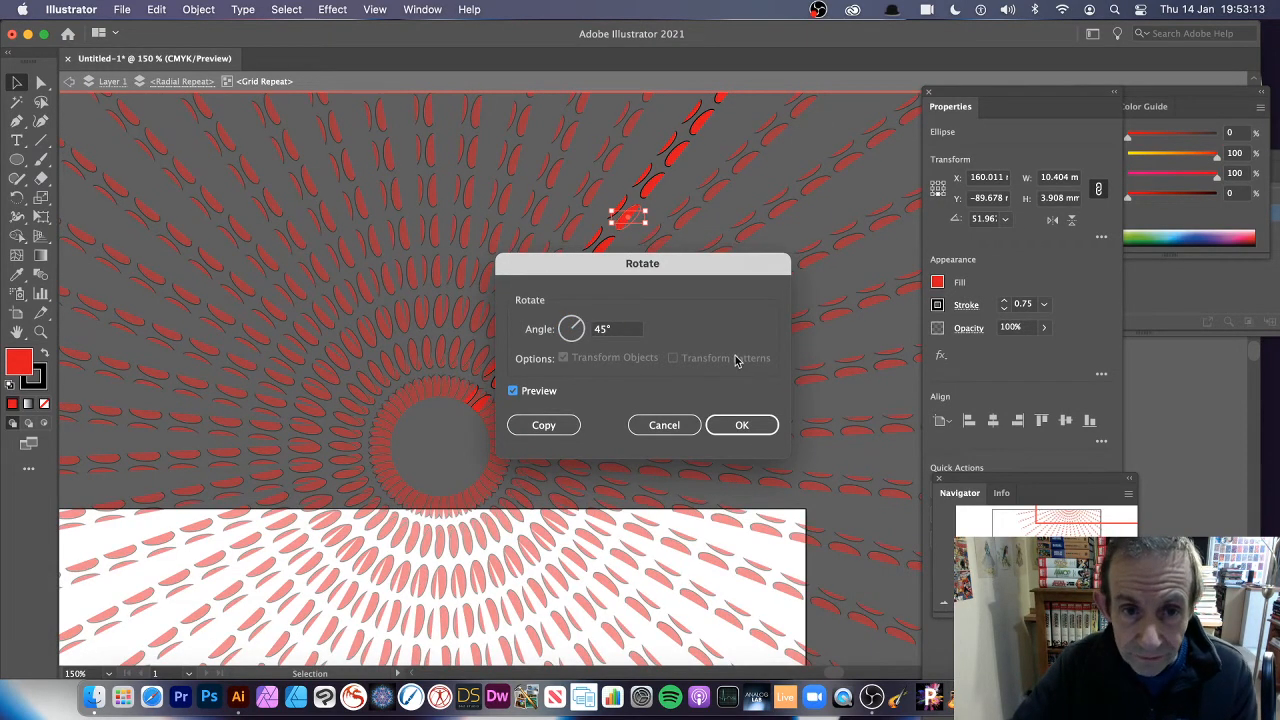
{"action": "left_click", "coordinate": [742, 425]}
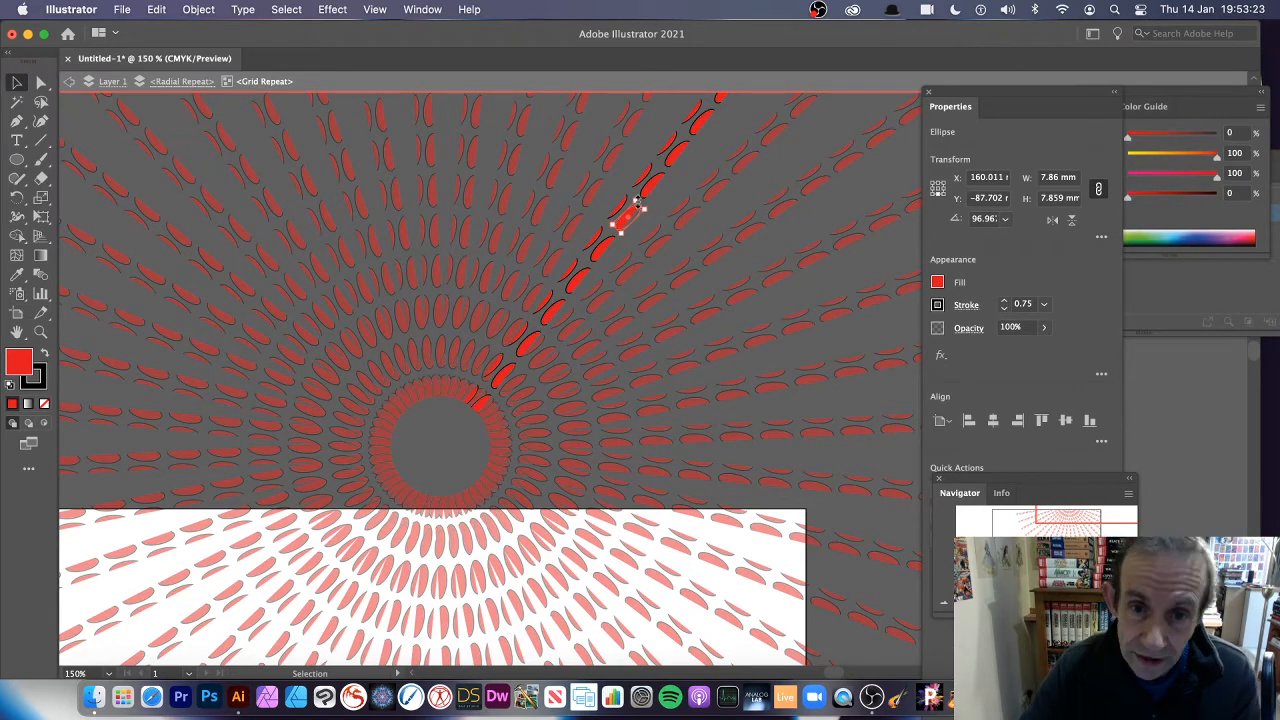
Shorten the rotated ellipse to about 6.4 × 6.4 mm overall and leave isolation mode completely.
{"action": "left_click_drag", "start_coordinate": [633, 200], "coordinate": [605, 213]}
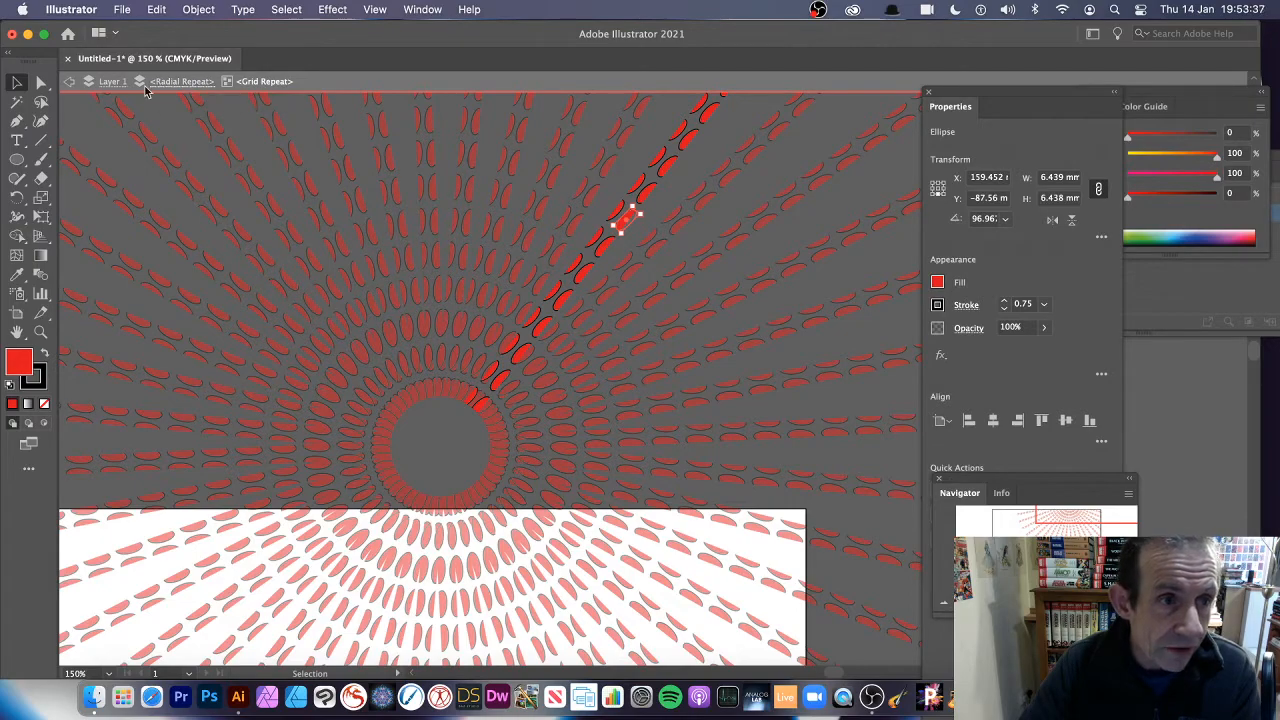
{"action": "left_click", "coordinate": [68, 82]}
{"action": "left_click", "coordinate": [68, 82]}
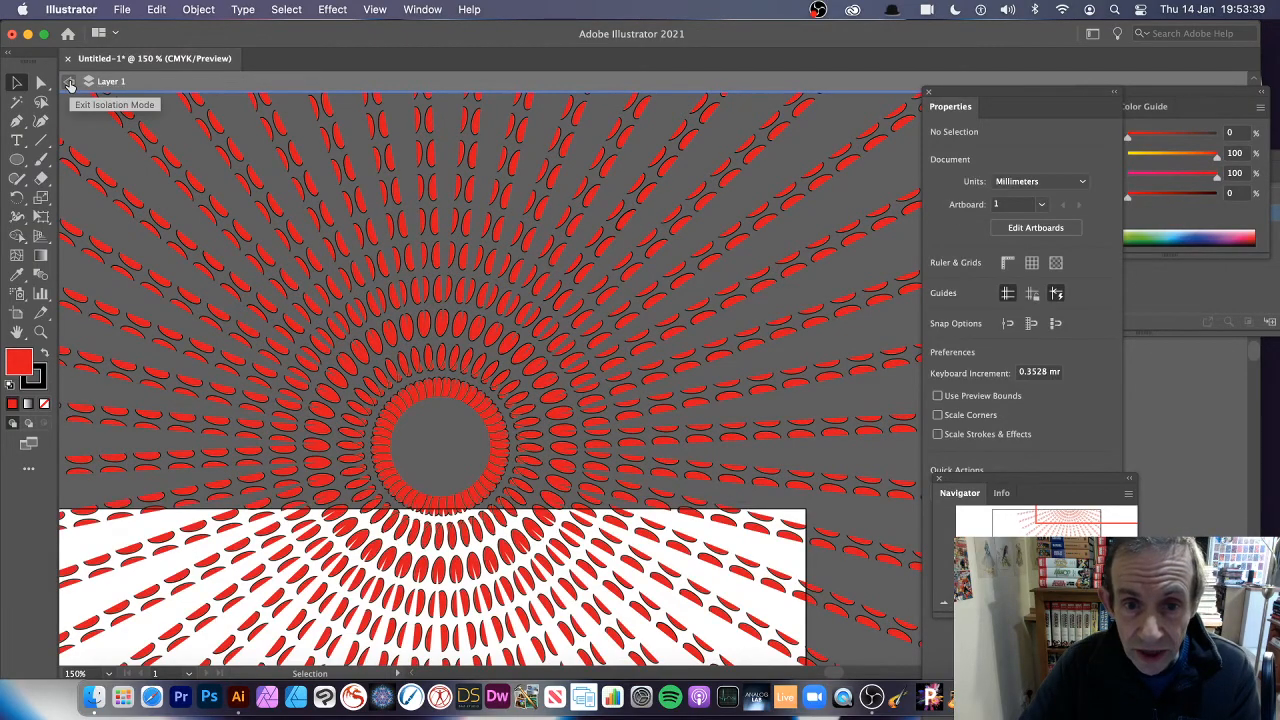
{"action": "left_click", "coordinate": [68, 84]}
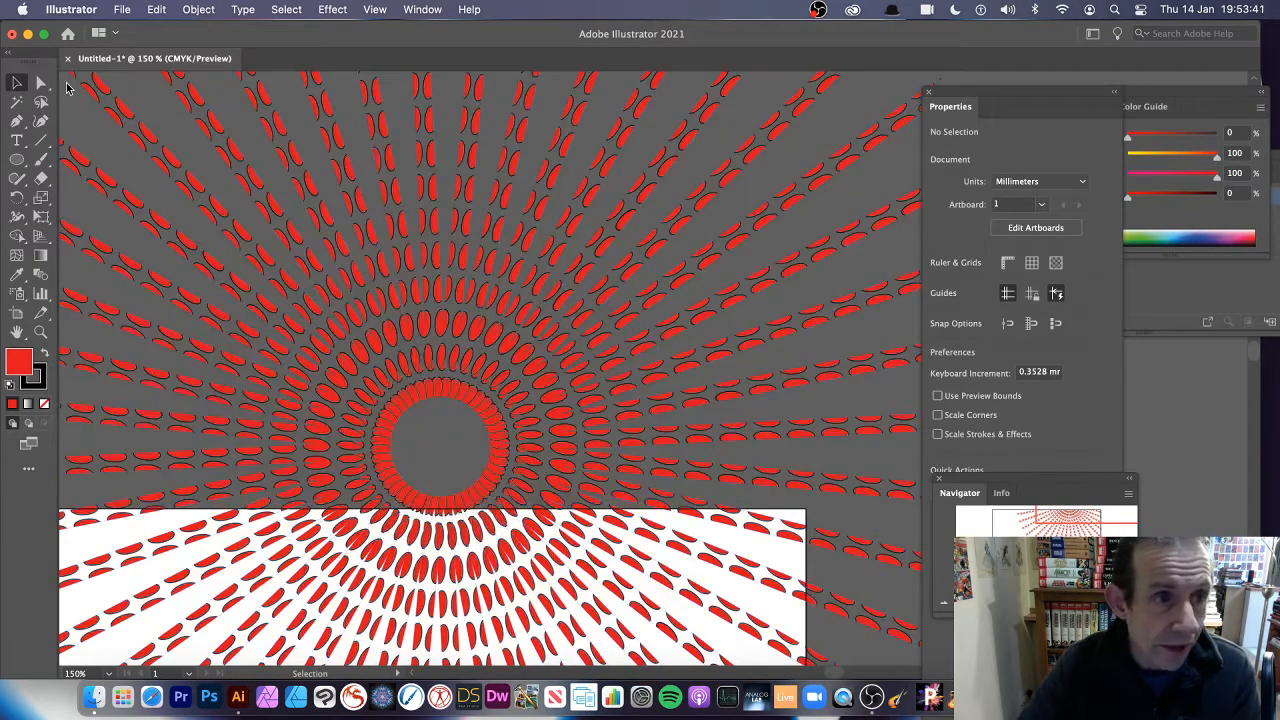
Isolate the radial repeat and extend one spoke's grid repeat outward to about 156.5 × 114.2 mm overall.
{"action": "left_click", "coordinate": [620, 248]}
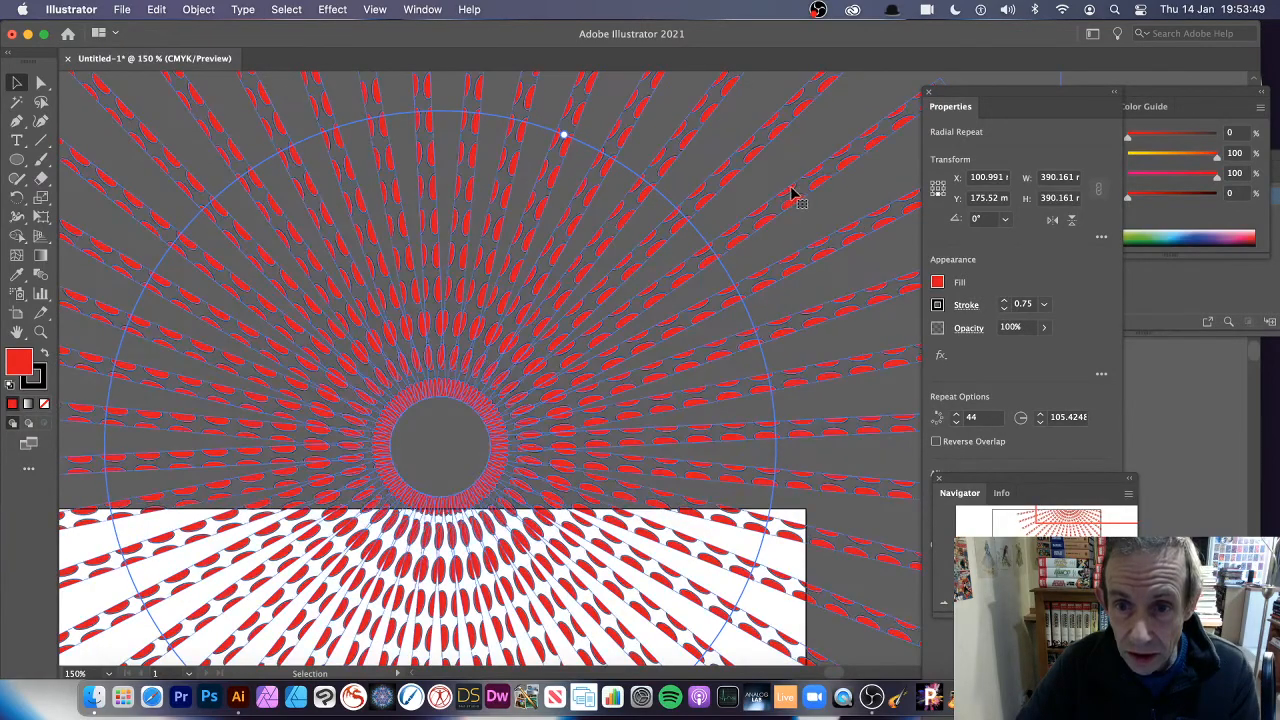
{"action": "double_click", "coordinate": [735, 234]}
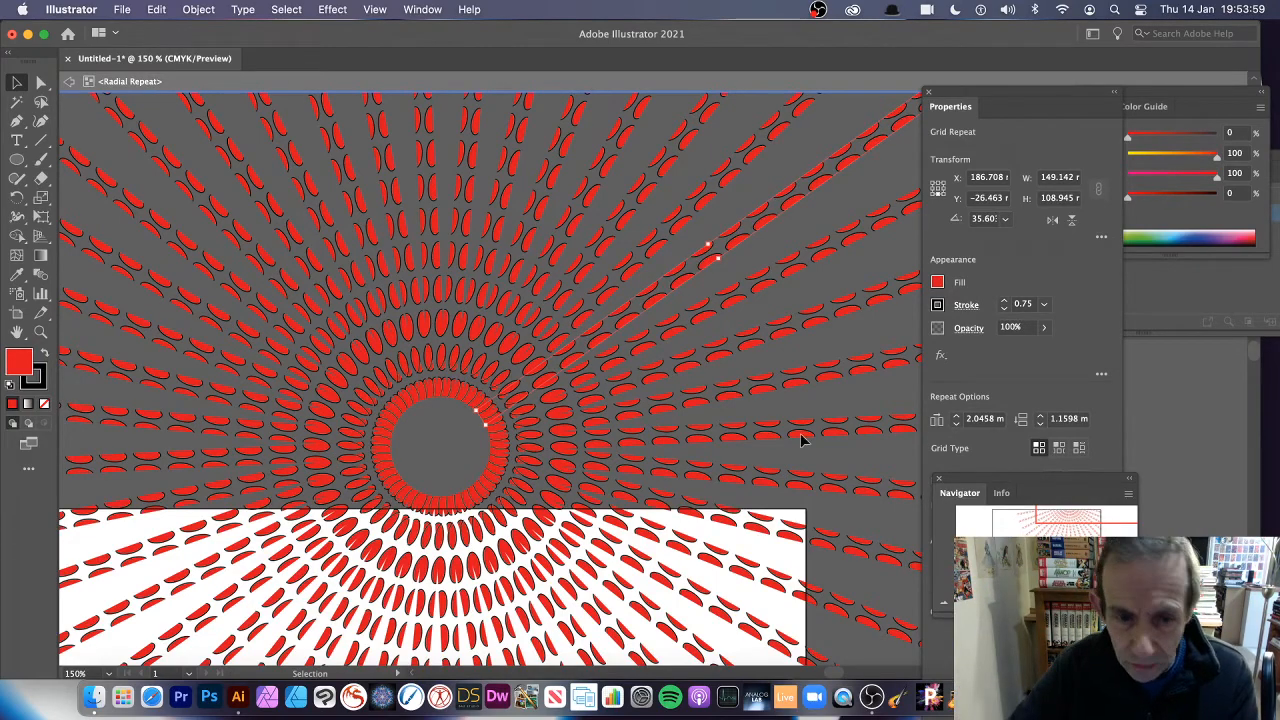
{"action": "left_click_drag", "start_coordinate": [1088, 516], "coordinate": [1112, 492]}
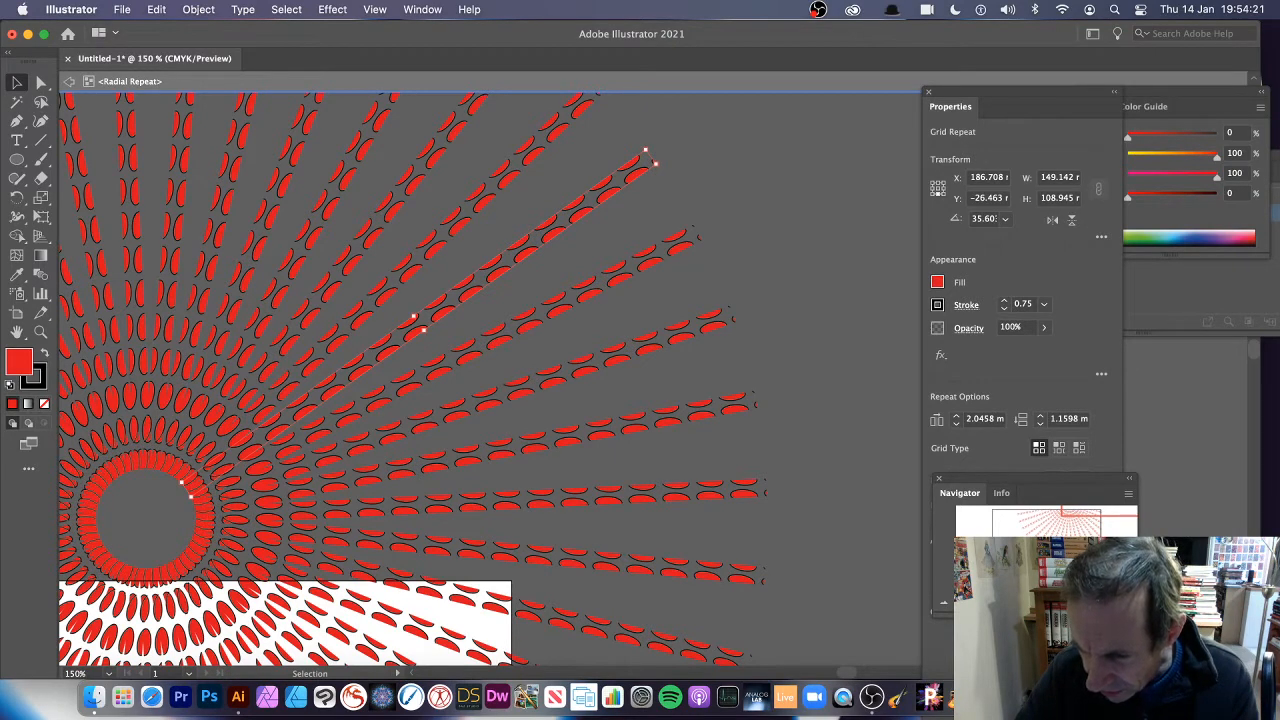
{"action": "key", "text": "super+equal"}
{"action": "key", "text": "super+equal"}
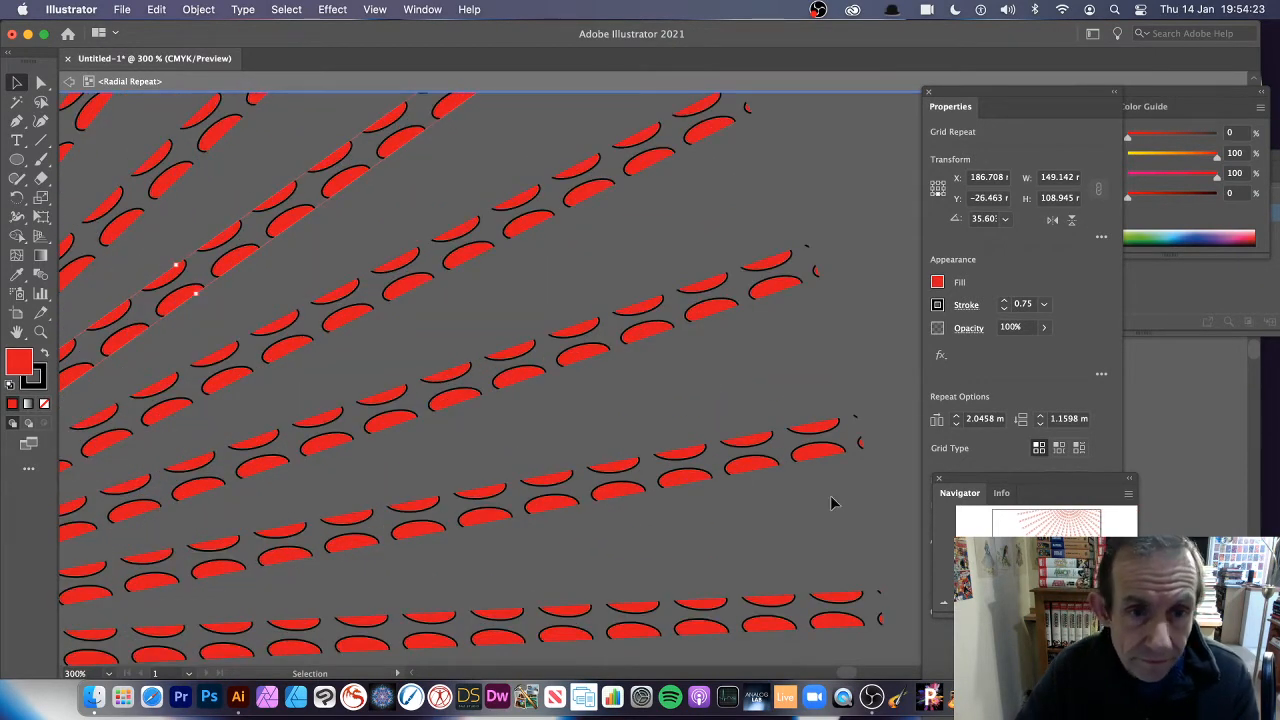
{"action": "left_click_drag", "start_coordinate": [1079, 529], "coordinate": [1110, 482]}
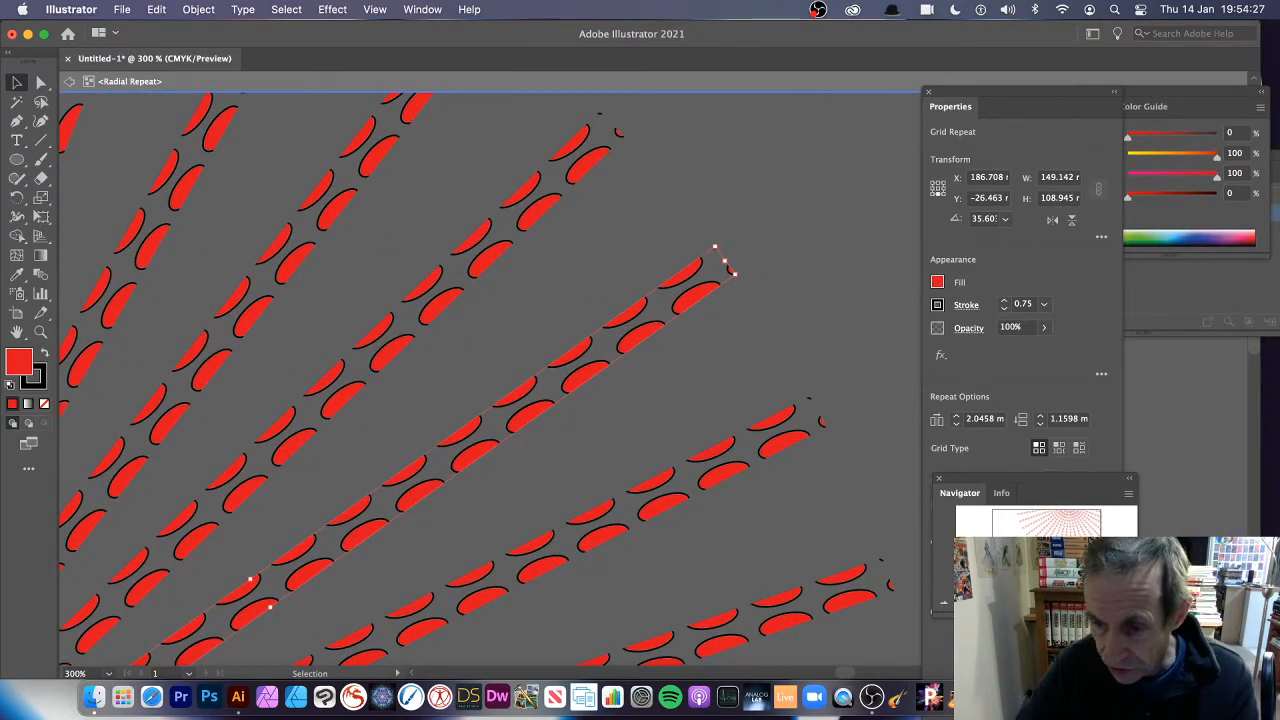
{"action": "key", "text": "super+equal"}
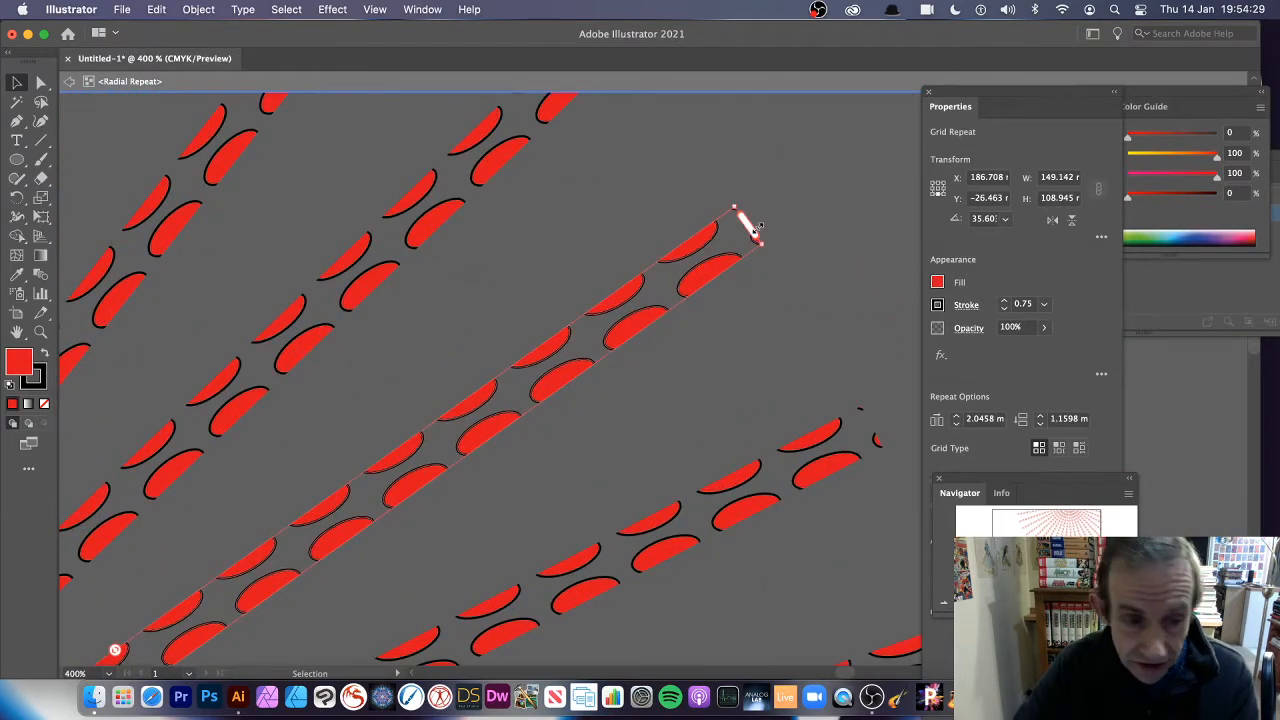
{"action": "left_click_drag", "start_coordinate": [756, 228], "coordinate": [821, 196]}
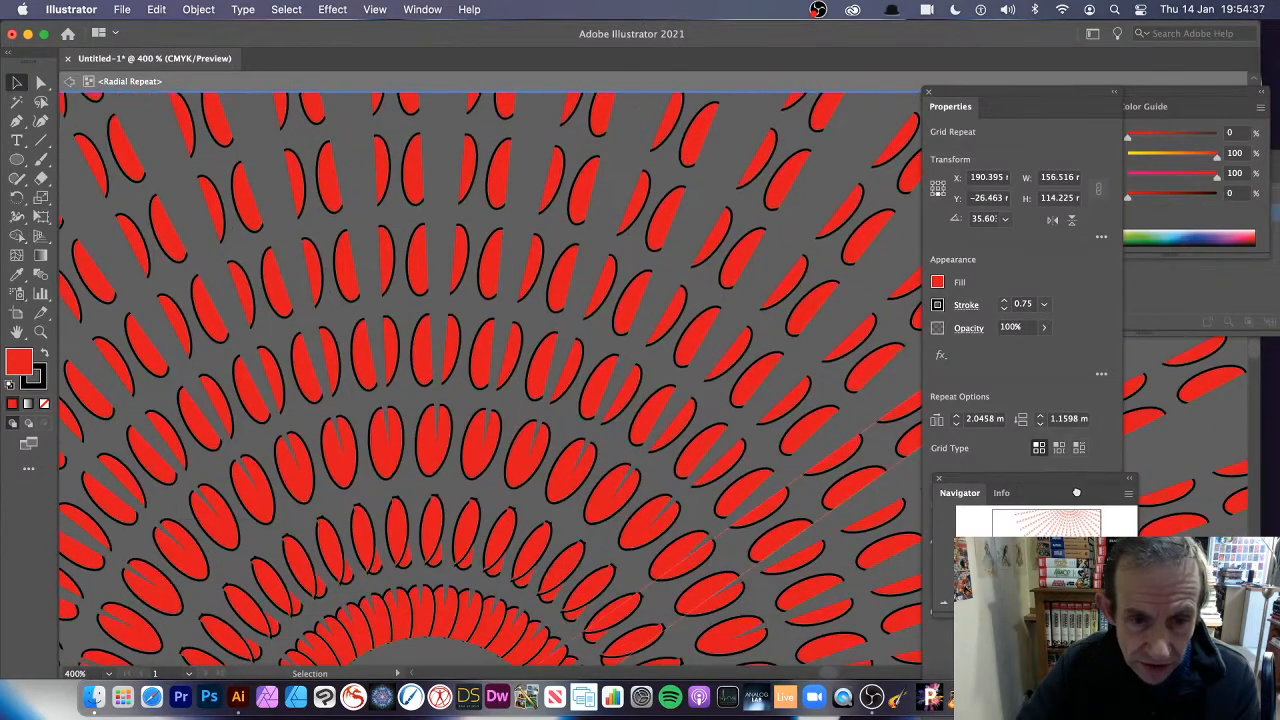
Widen the spoke's grid to about 157.9 × 116.1 mm overall, set its vertical spacing to 4 mm and leave isolation mode.
{"action": "left_click_drag", "start_coordinate": [1076, 492], "coordinate": [1093, 492]}
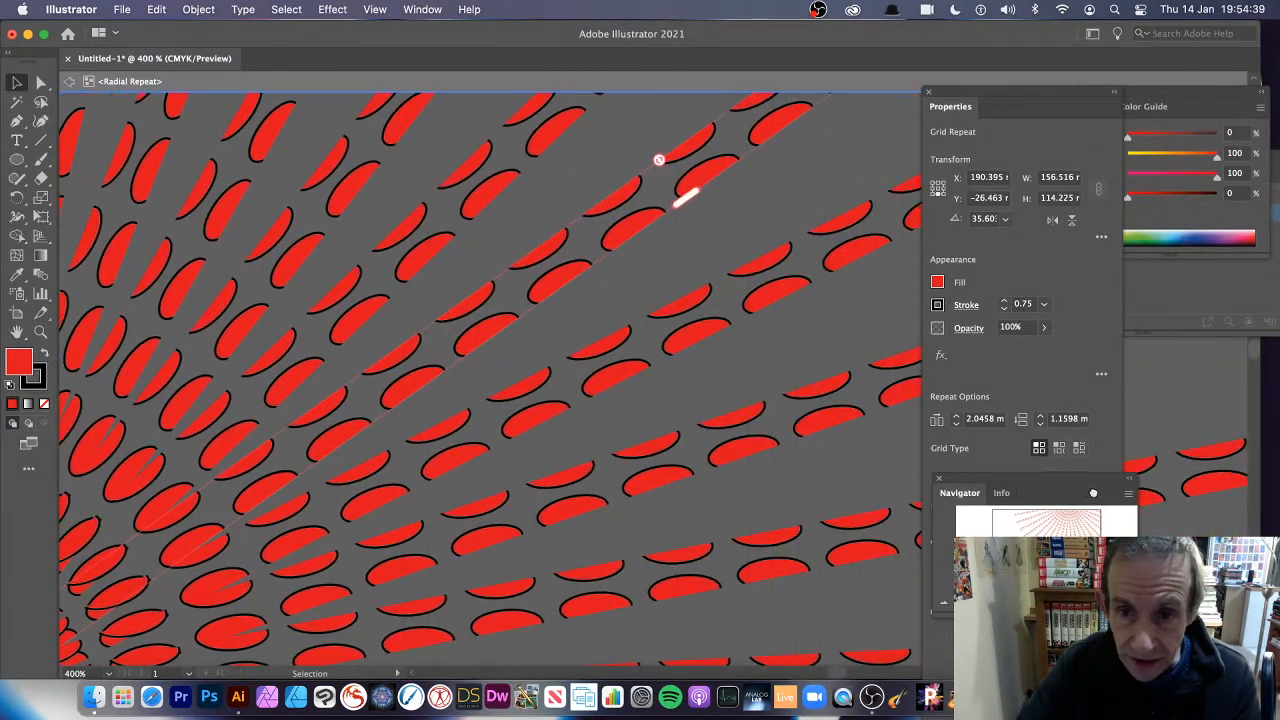
{"action": "mouse_move", "coordinate": [686, 195]}
{"action": "left_mouse_down"}
{"action": "mouse_move", "coordinate": [724, 229]}
{"action": "mouse_move", "coordinate": [698, 213]}
{"action": "left_mouse_up"}
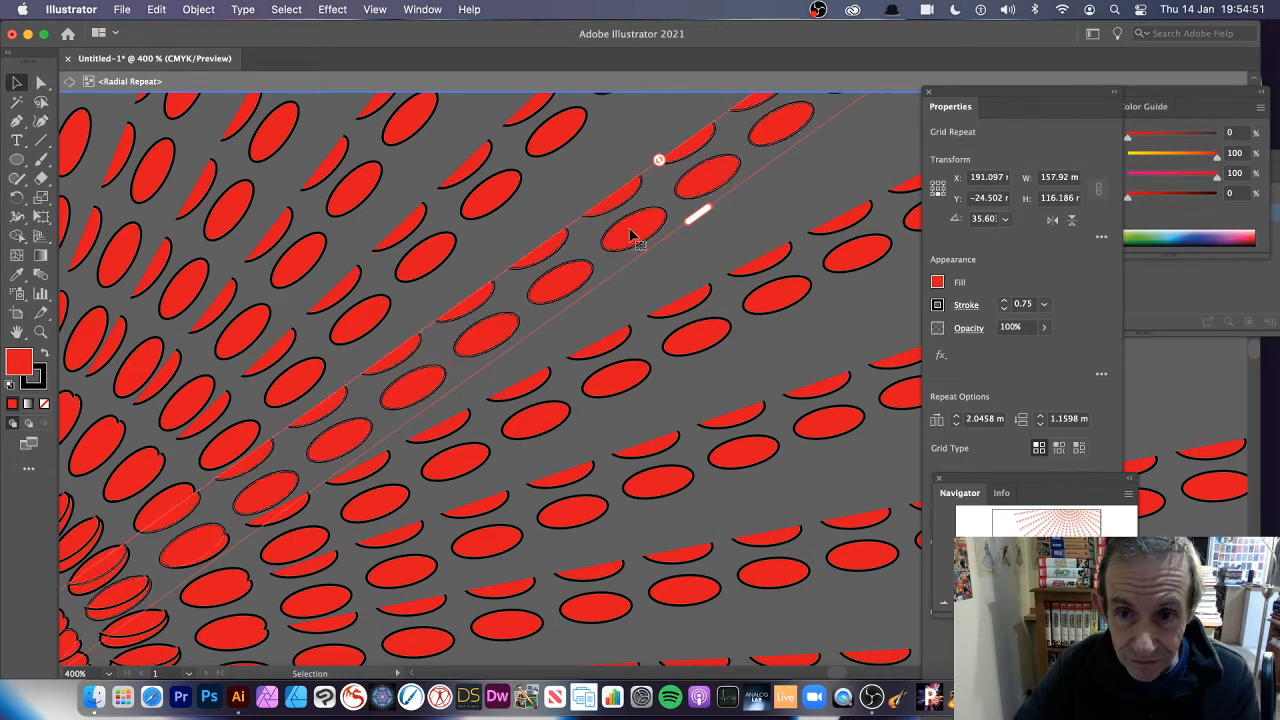
{"action": "mouse_move", "coordinate": [699, 218]}
{"action": "left_mouse_down"}
{"action": "mouse_move", "coordinate": [714, 246]}
{"action": "mouse_move", "coordinate": [690, 206]}
{"action": "mouse_move", "coordinate": [699, 216]}
{"action": "left_mouse_up"}
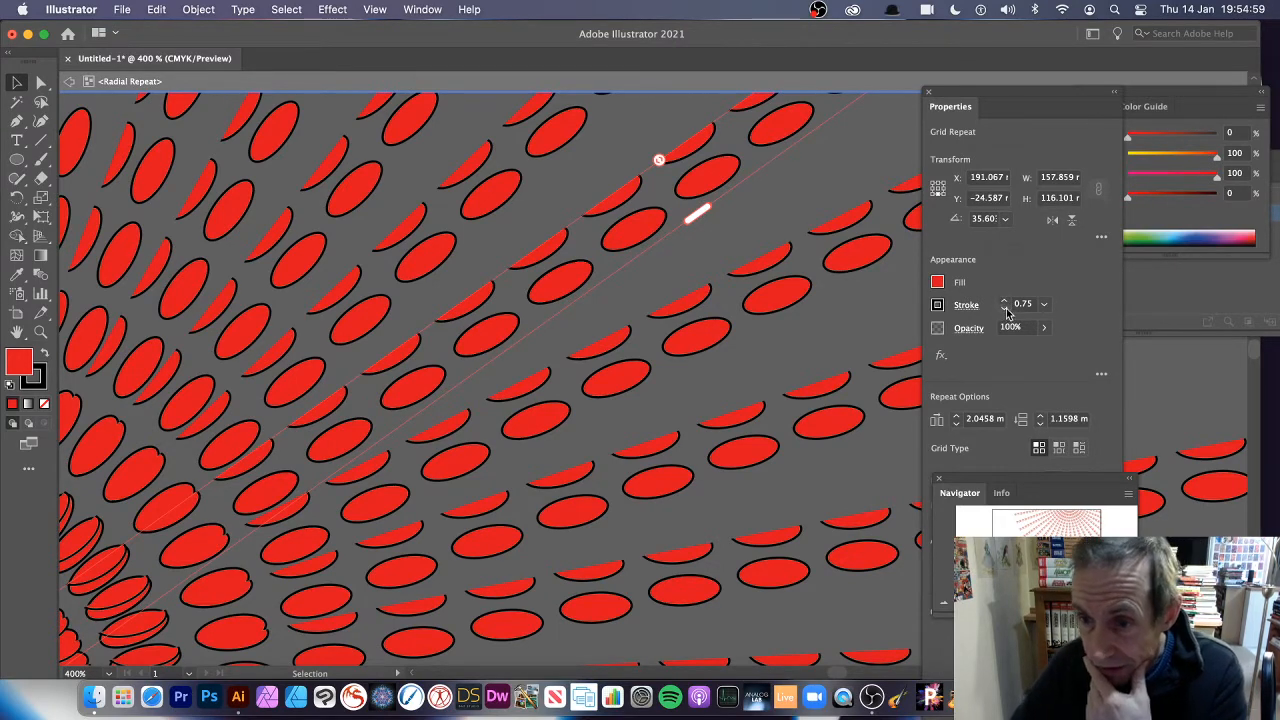
{"action": "left_click", "coordinate": [1041, 417]}
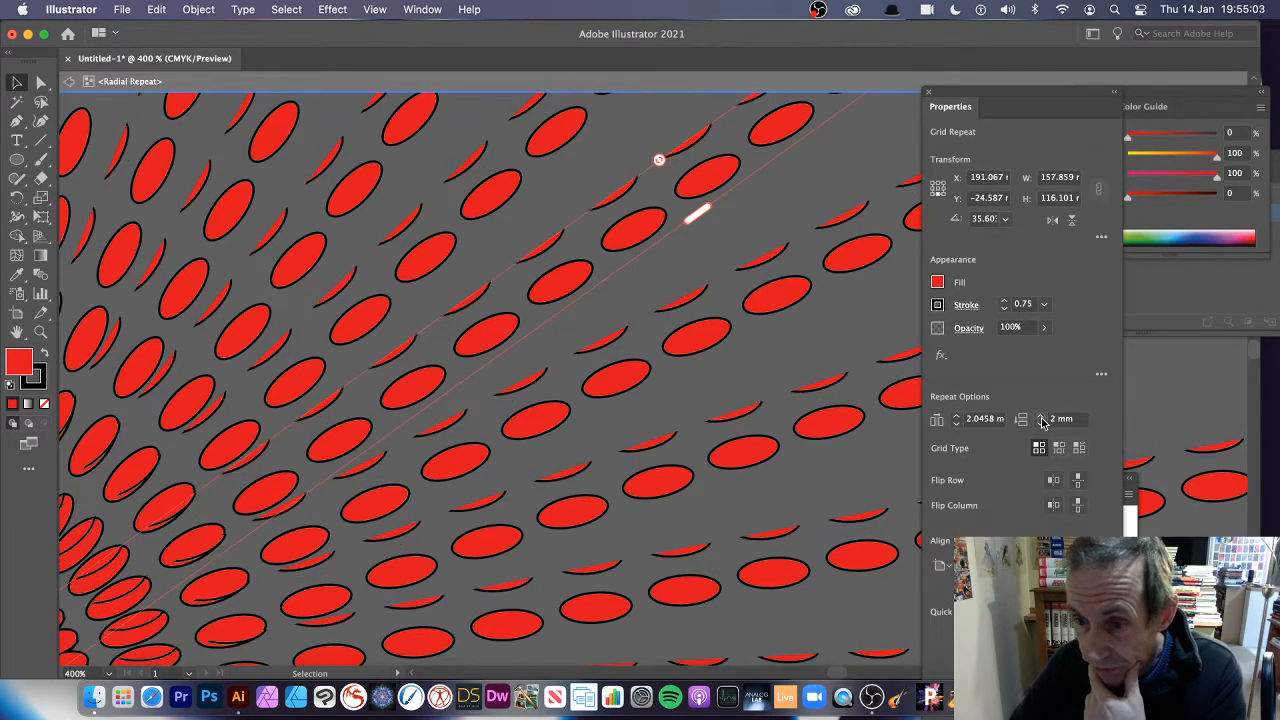
{"action": "left_click", "coordinate": [1041, 417]}
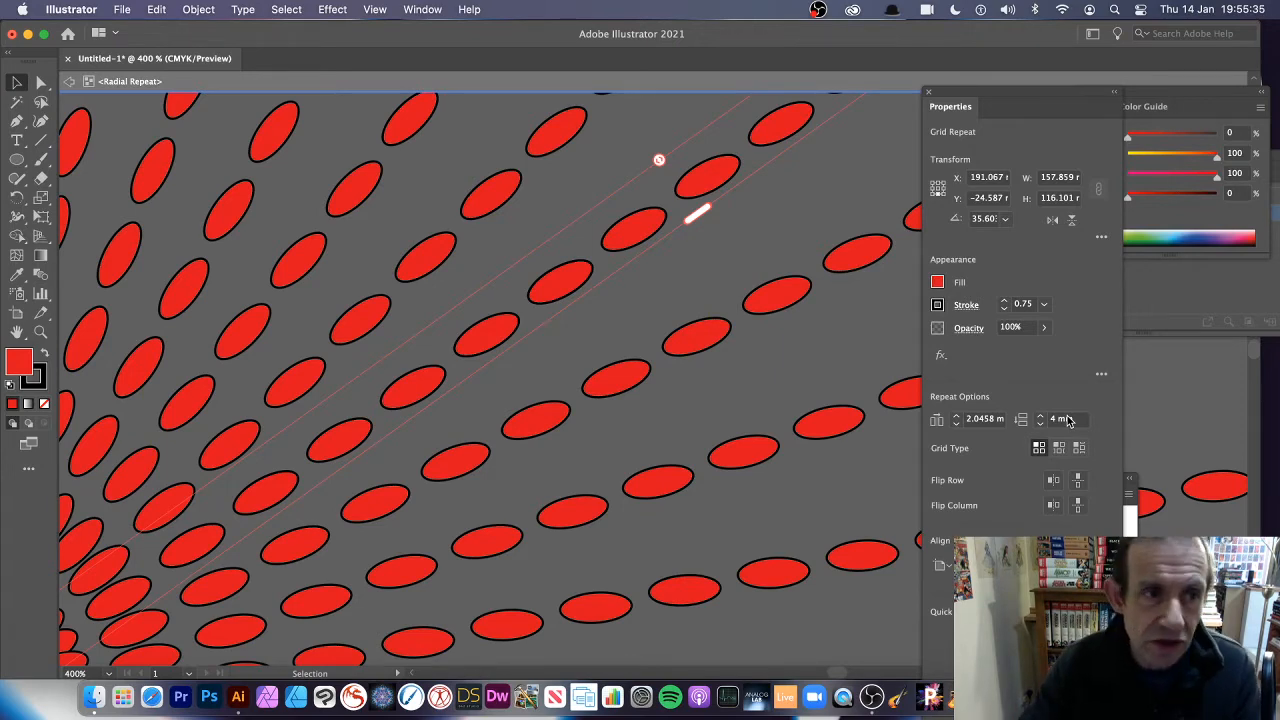
{"action": "left_click", "coordinate": [69, 82]}
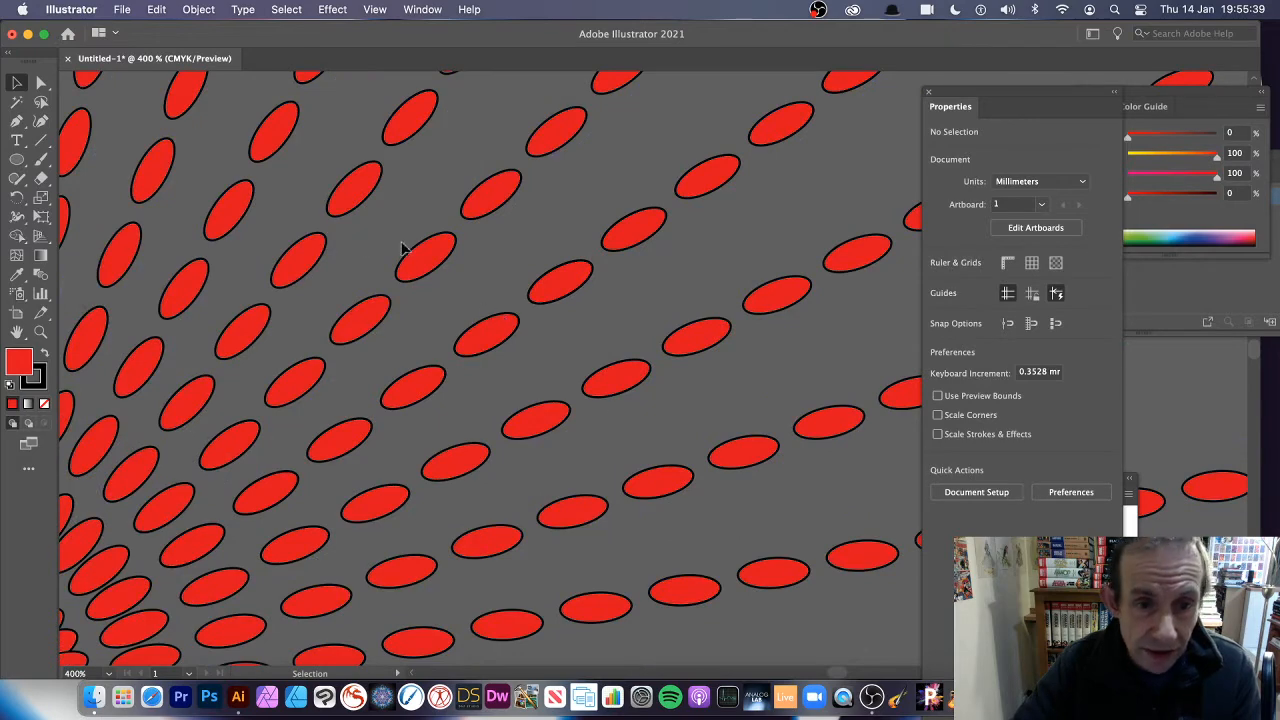
Move the Properties and Navigator panels clear of the artwork and show the radial pattern at 100% zoom.
{"action": "left_click", "coordinate": [426, 268]}
{"action": "key", "text": "super+h"}
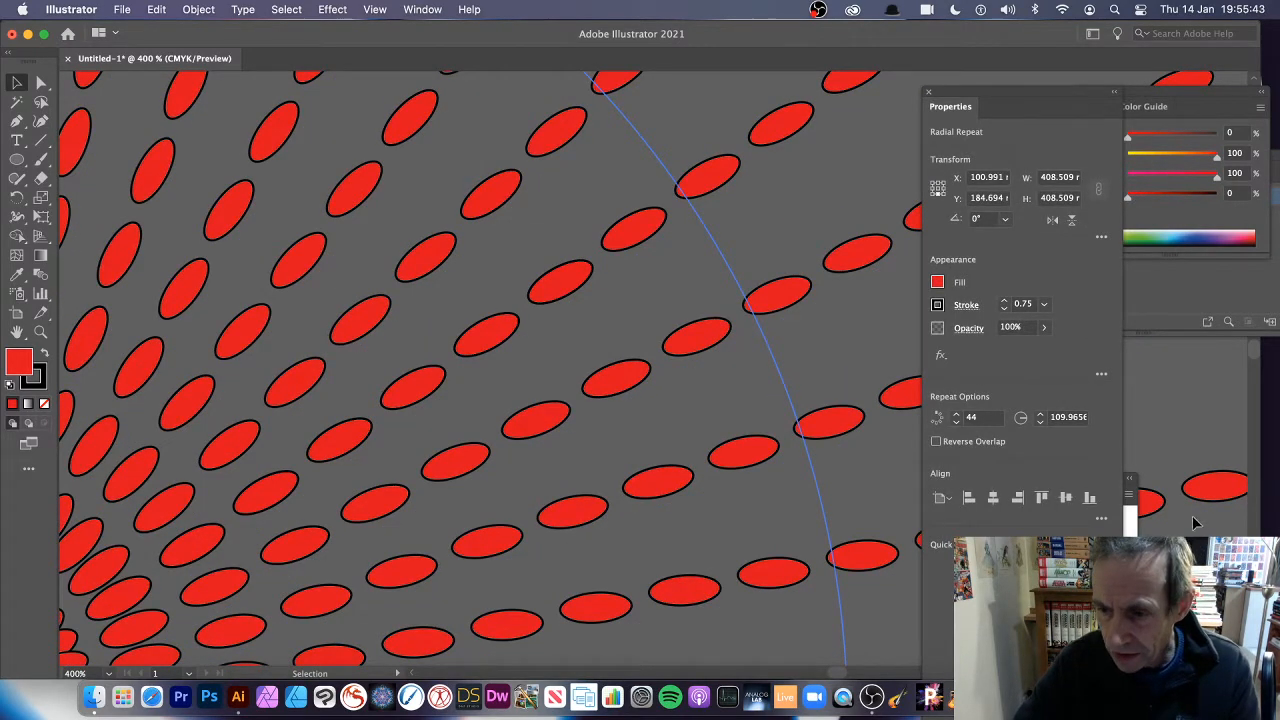
{"action": "left_click", "coordinate": [1151, 442]}
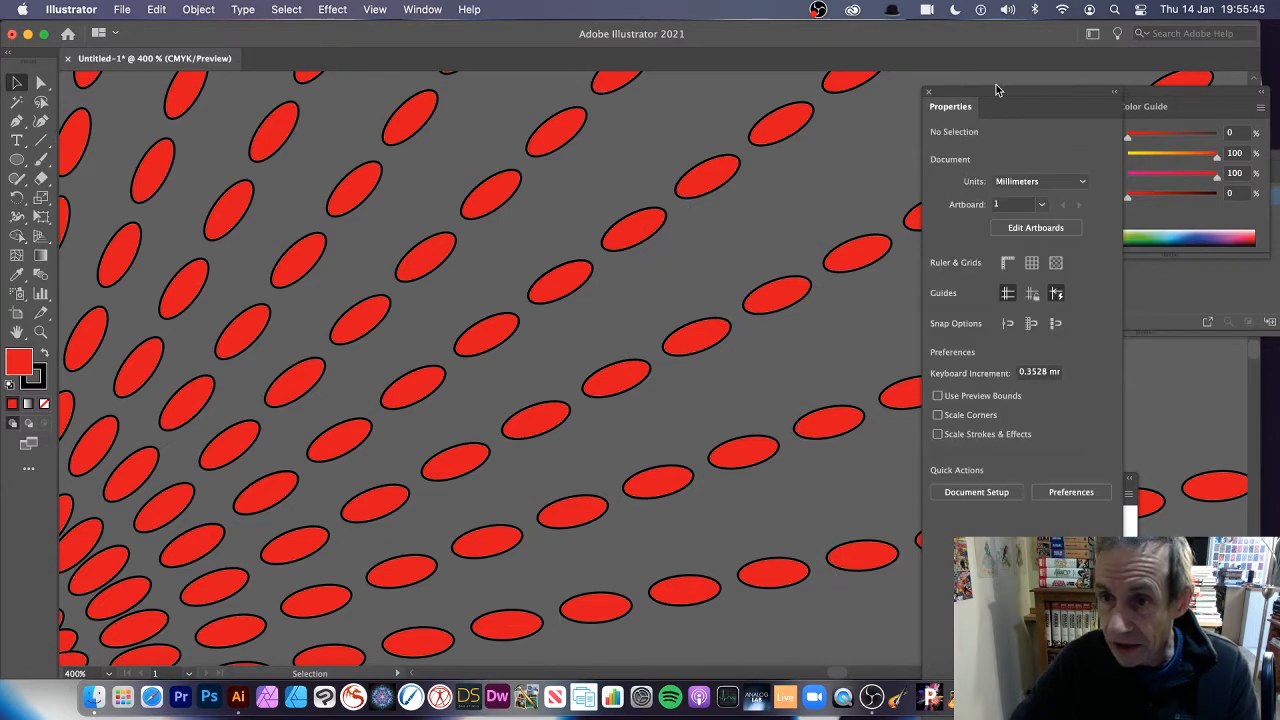
{"action": "left_click_drag", "start_coordinate": [996, 86], "coordinate": [1090, 94]}
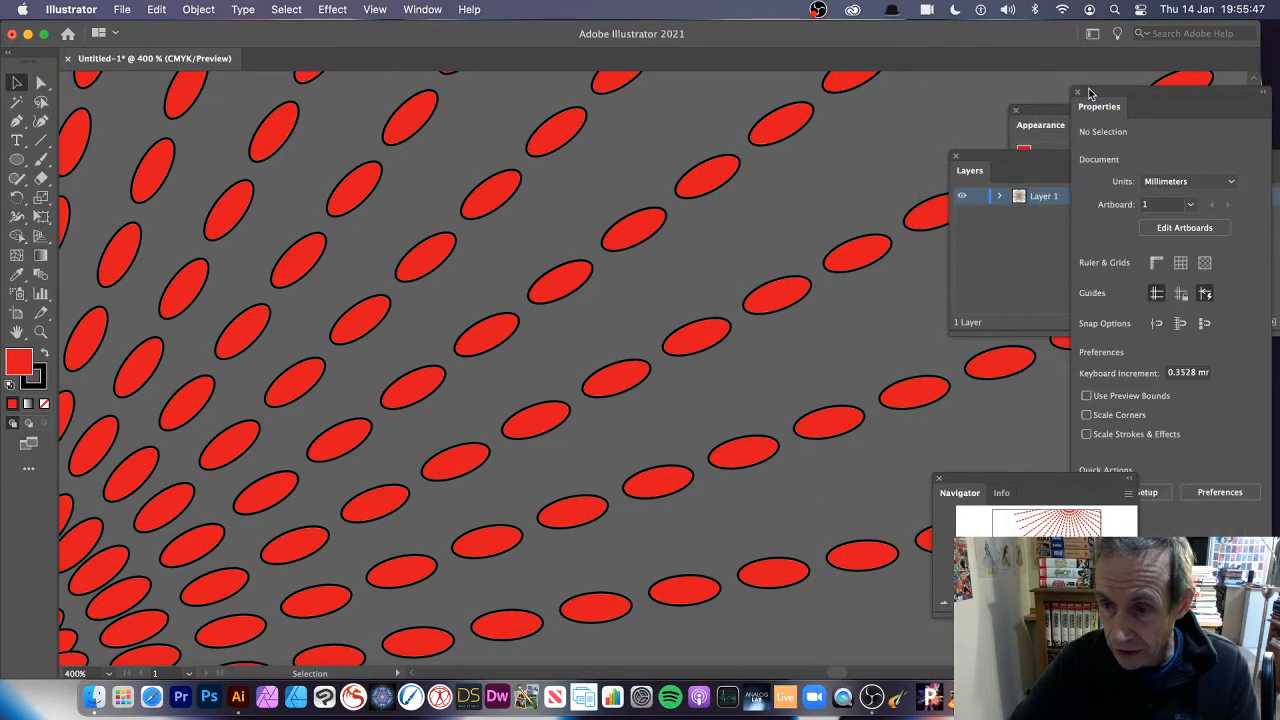
{"action": "left_click_drag", "start_coordinate": [1027, 485], "coordinate": [971, 414]}
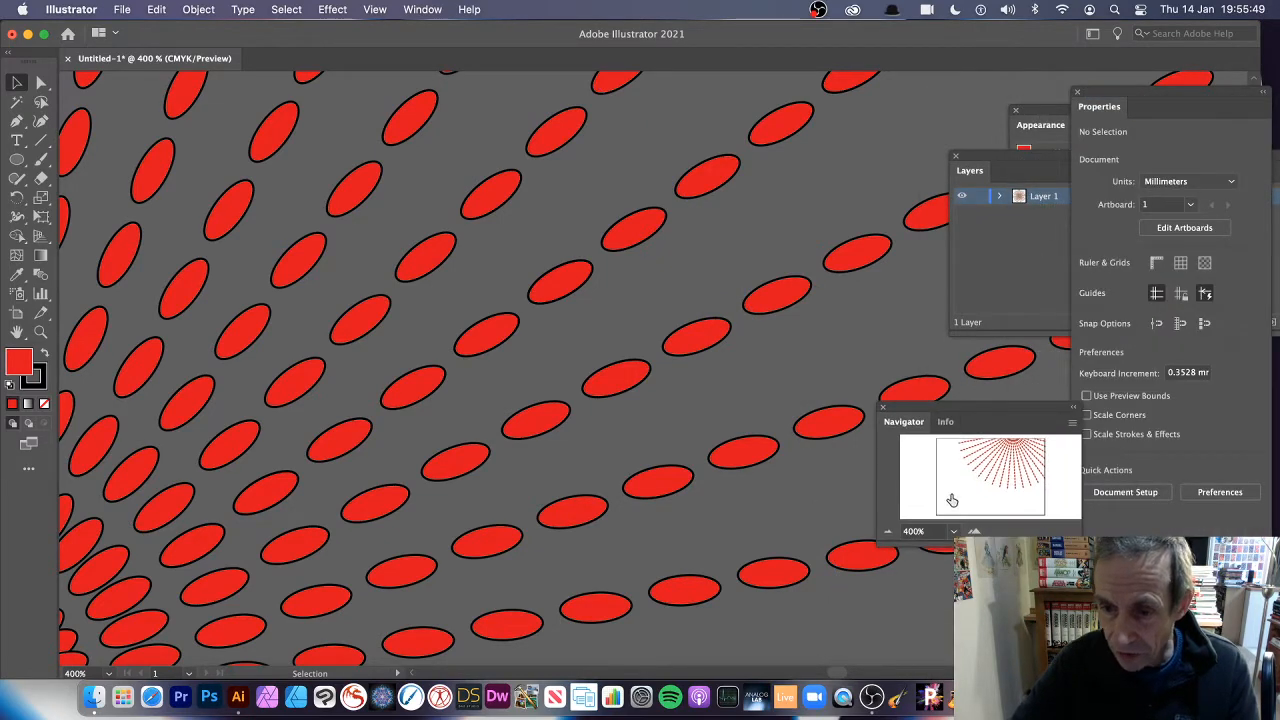
{"action": "left_click_drag", "start_coordinate": [980, 466], "coordinate": [1013, 450]}
{"action": "left_click", "coordinate": [887, 531]}
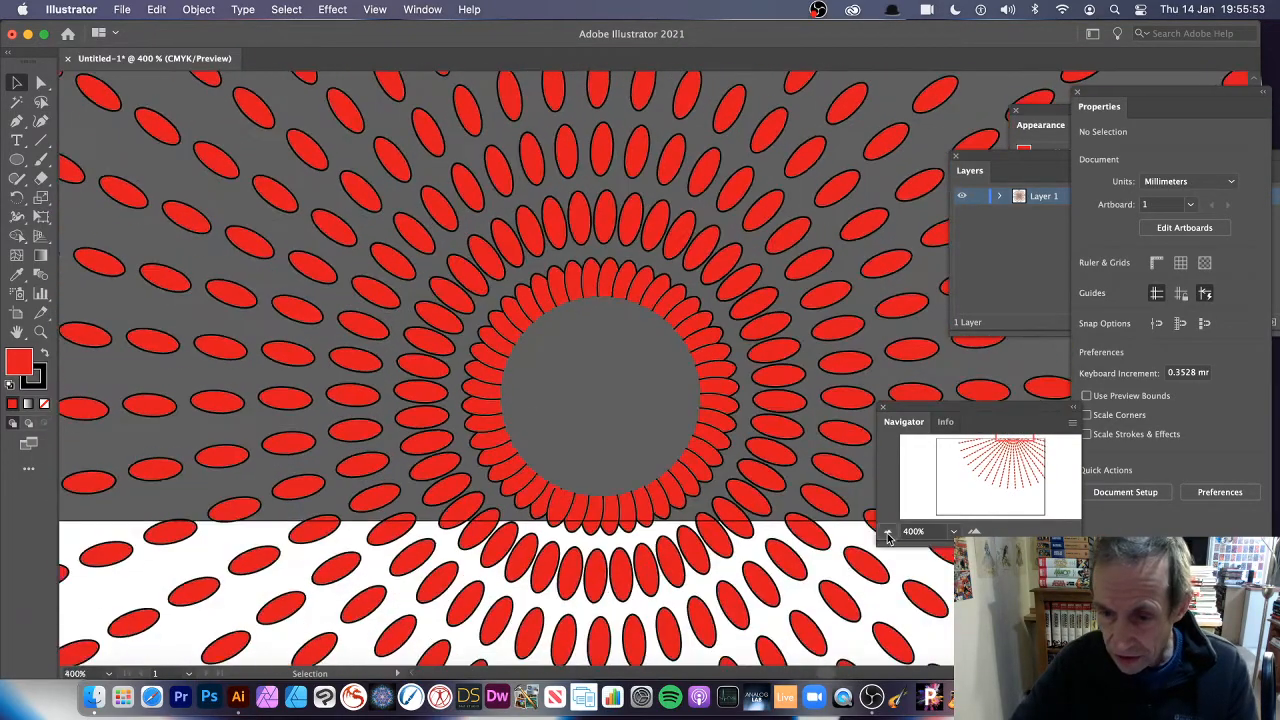
{"action": "left_click", "coordinate": [887, 531]}
{"action": "left_click", "coordinate": [887, 531]}
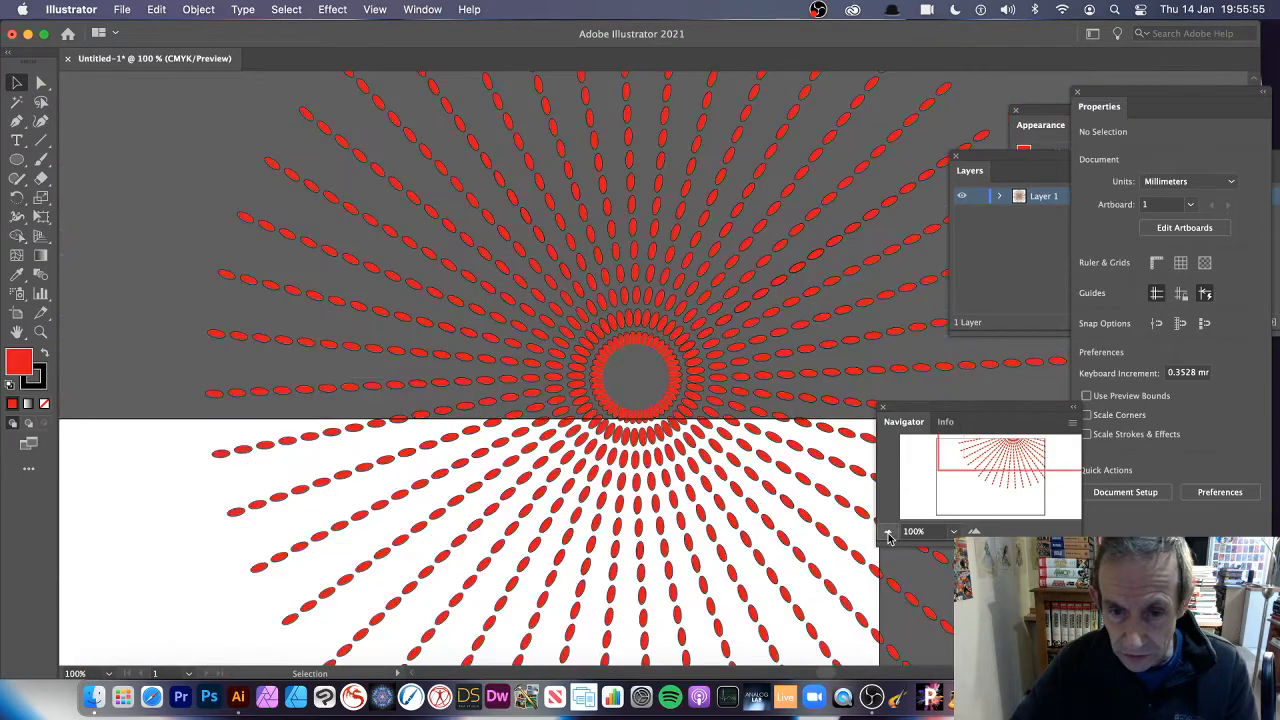
Reduce the radial repeat's radius to about 101.9 mm, turn its starting spoke slightly clockwise and deselect it.
{"action": "left_click", "coordinate": [690, 349]}
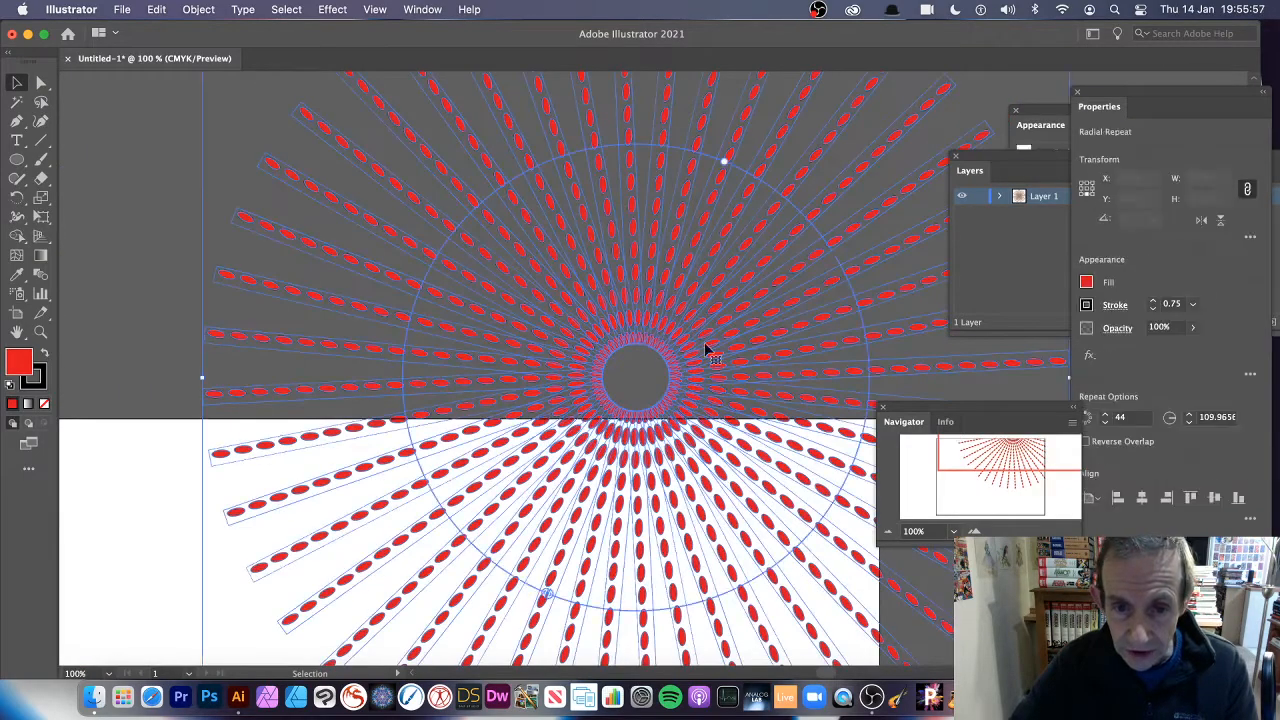
{"action": "left_click_drag", "start_coordinate": [726, 166], "coordinate": [763, 207]}
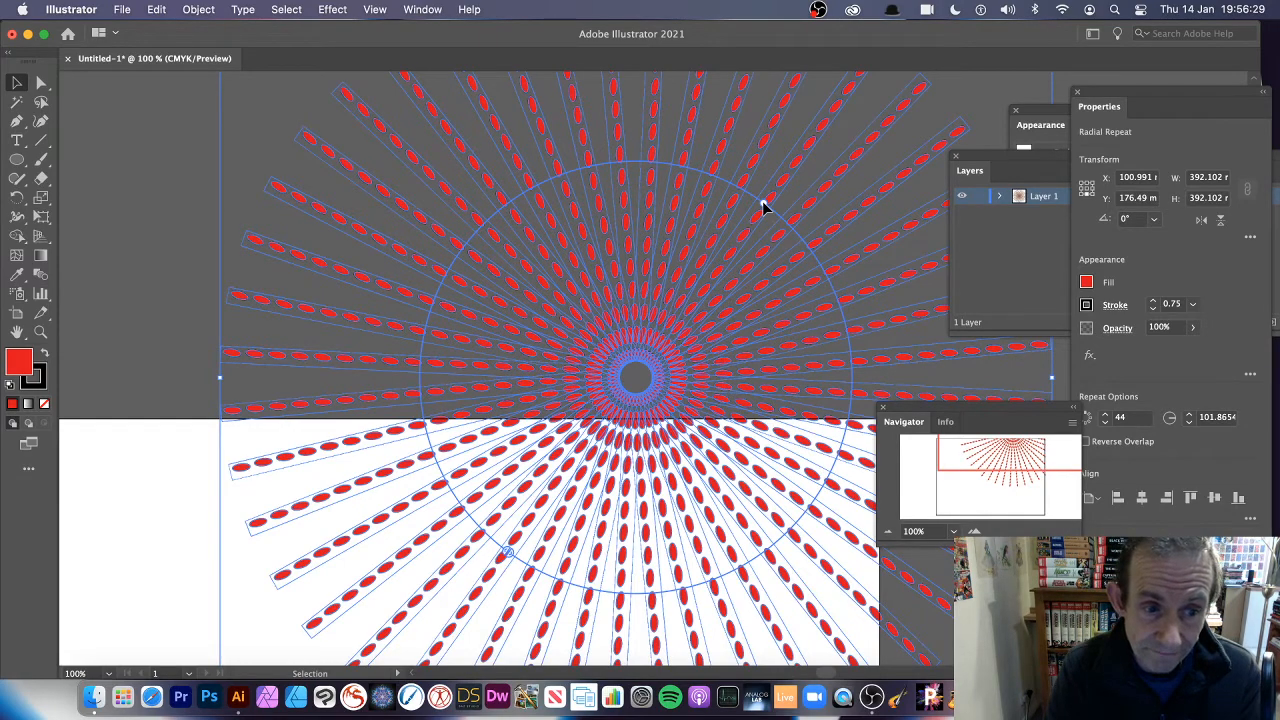
{"action": "left_click", "coordinate": [170, 153]}
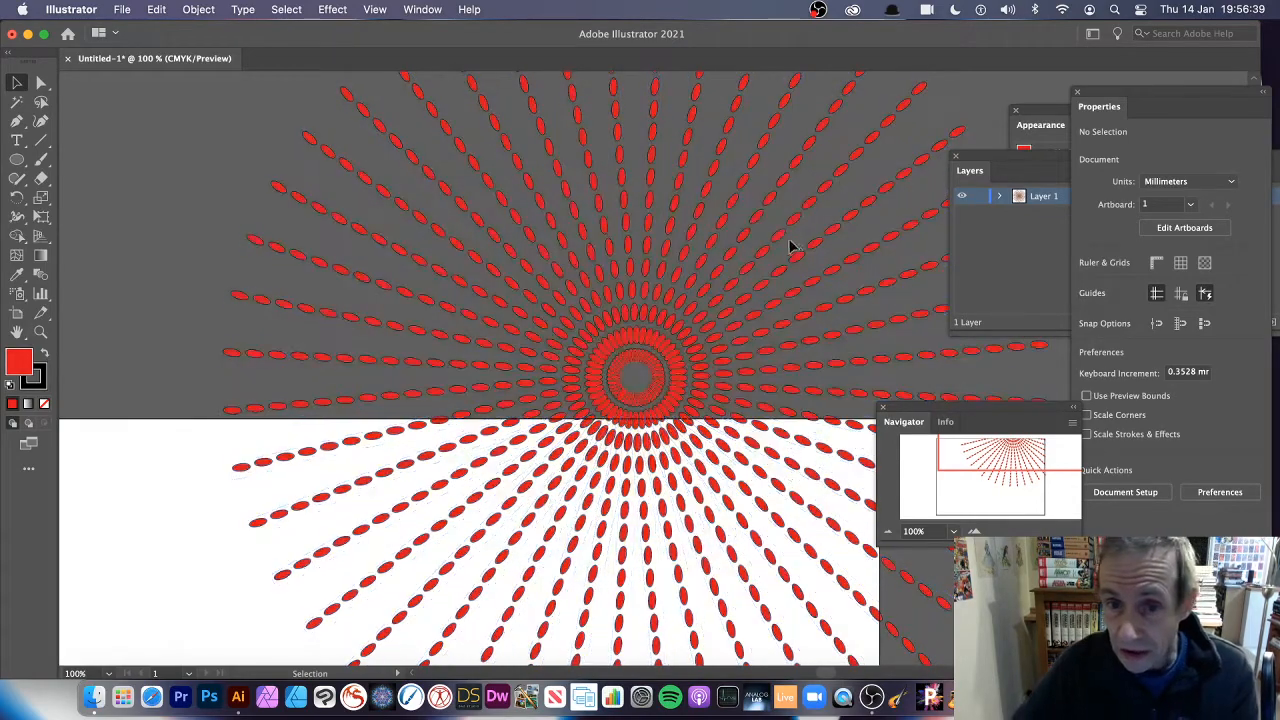
Isolate one spoke's grid repeat inside the radial repeat, select its source ellipse and show it at 600% zoom.
{"action": "double_click", "coordinate": [762, 225]}
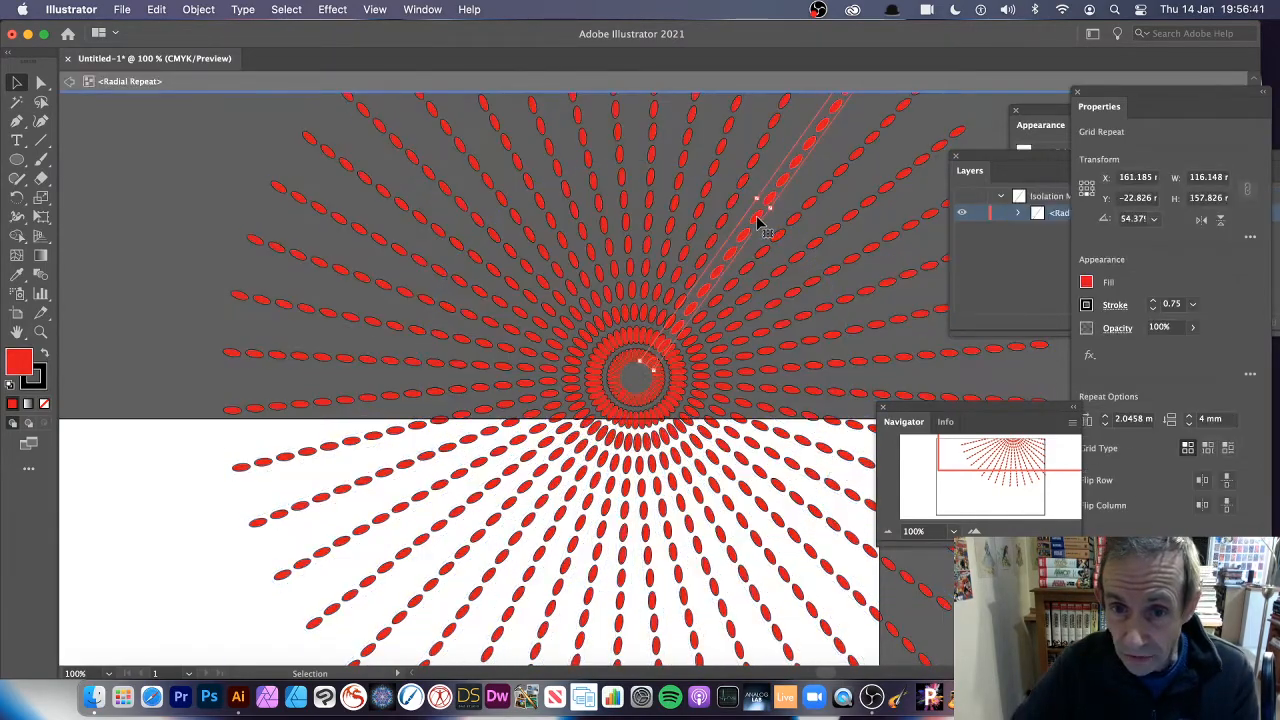
{"action": "double_click", "coordinate": [760, 221]}
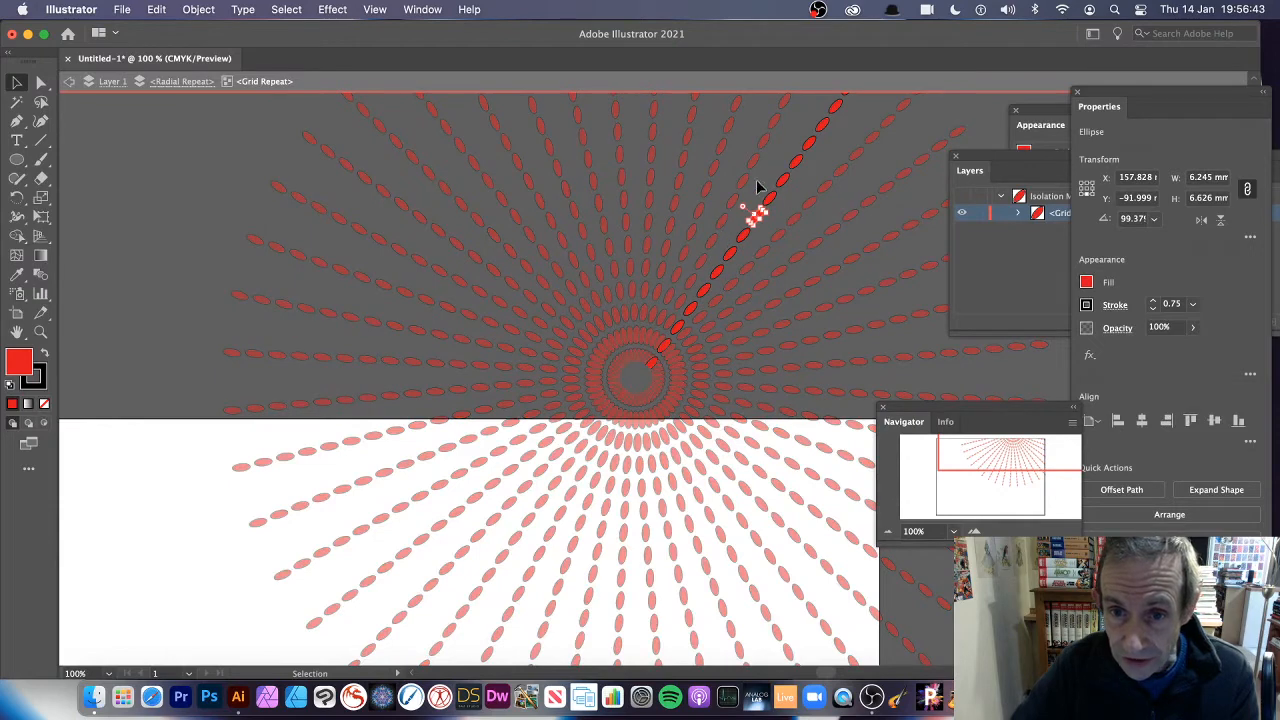
{"action": "left_click", "coordinate": [758, 188]}
{"action": "left_click", "coordinate": [758, 218]}
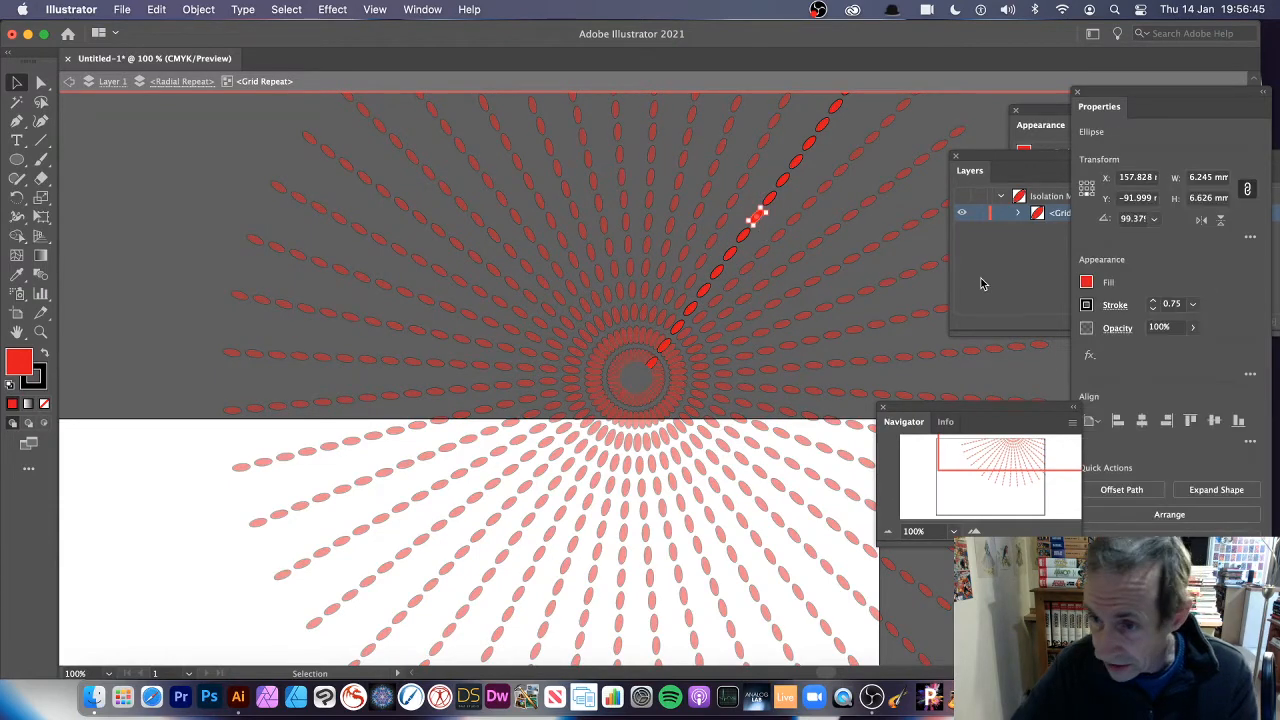
{"action": "left_click", "coordinate": [975, 532]}
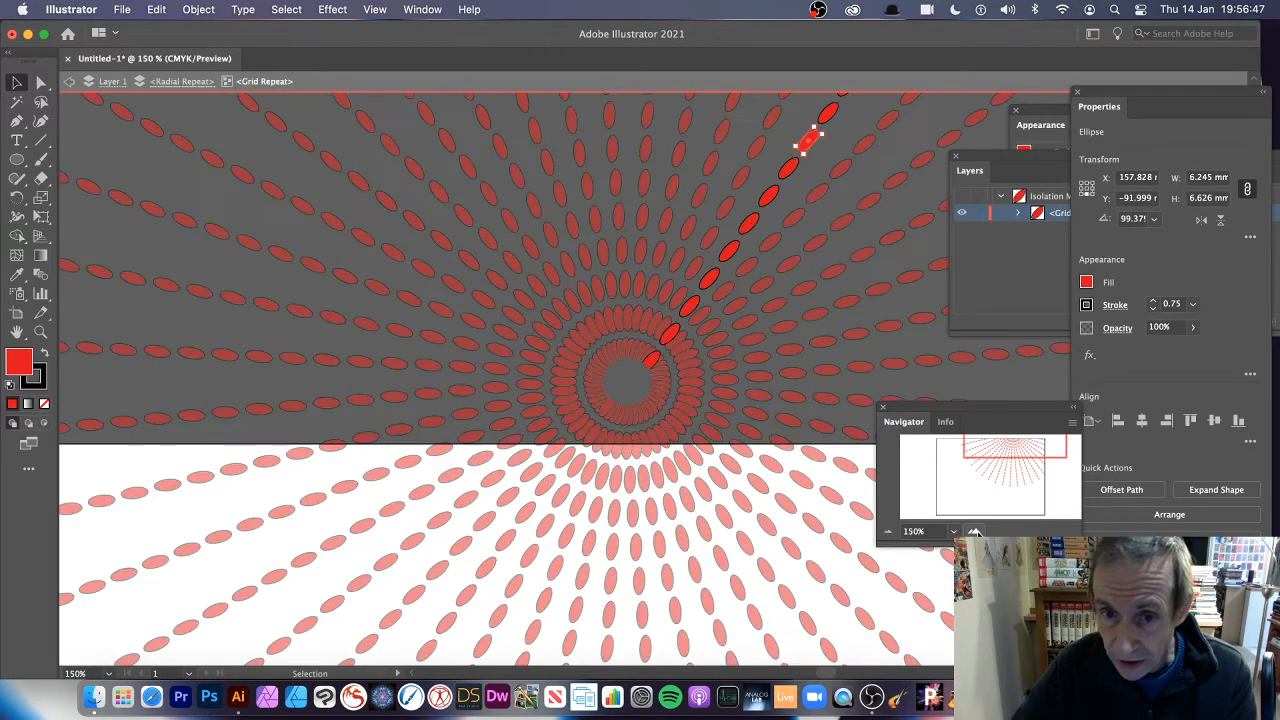
{"action": "left_click", "coordinate": [975, 532]}
{"action": "left_click", "coordinate": [975, 532]}
{"action": "left_click", "coordinate": [975, 532]}
{"action": "left_click", "coordinate": [975, 532]}
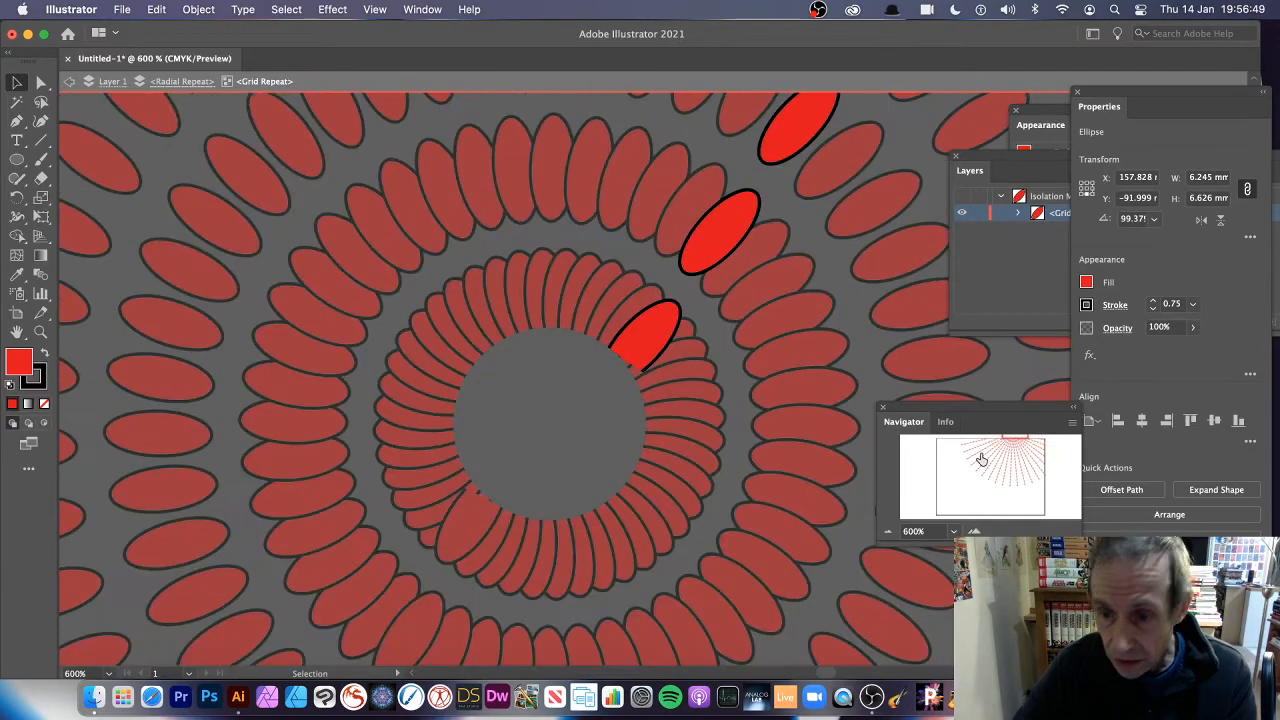
{"action": "left_click_drag", "start_coordinate": [1017, 464], "coordinate": [1030, 411]}
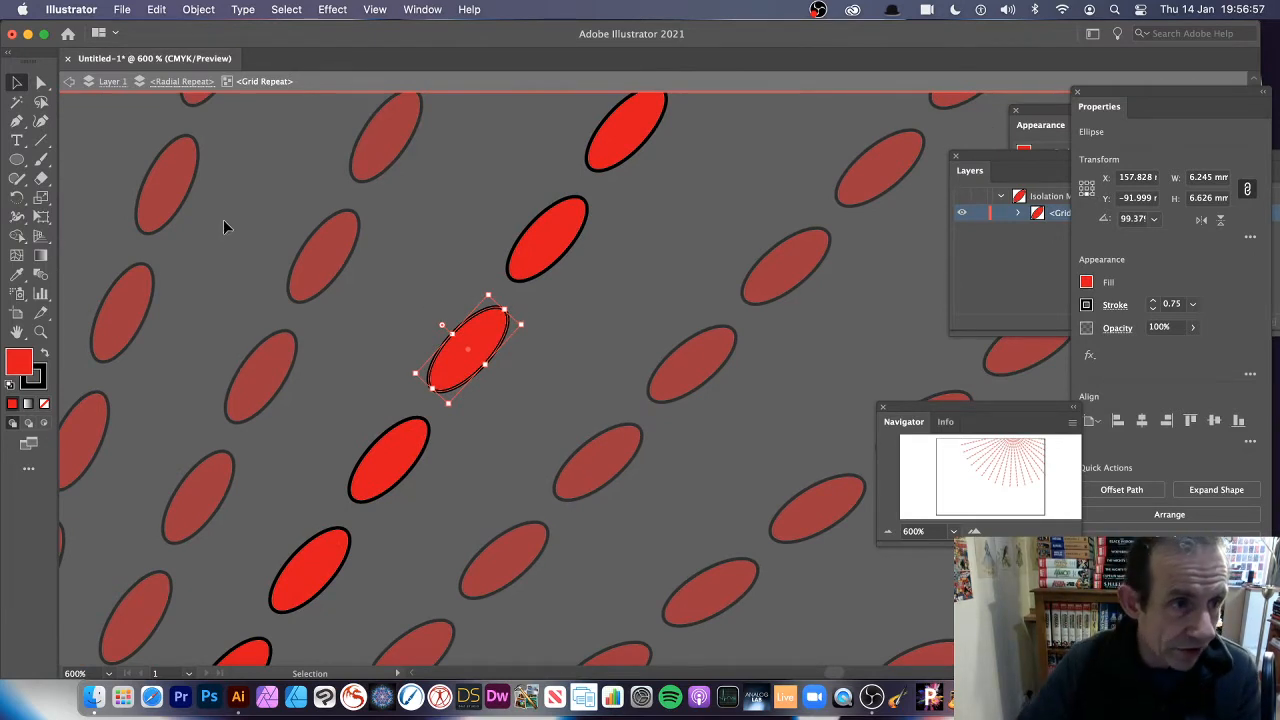
Add small circles, about 1 to 1.2 mm wide, on and around the selected red ellipse with the Ellipse tool.
{"action": "left_click", "coordinate": [17, 161]}
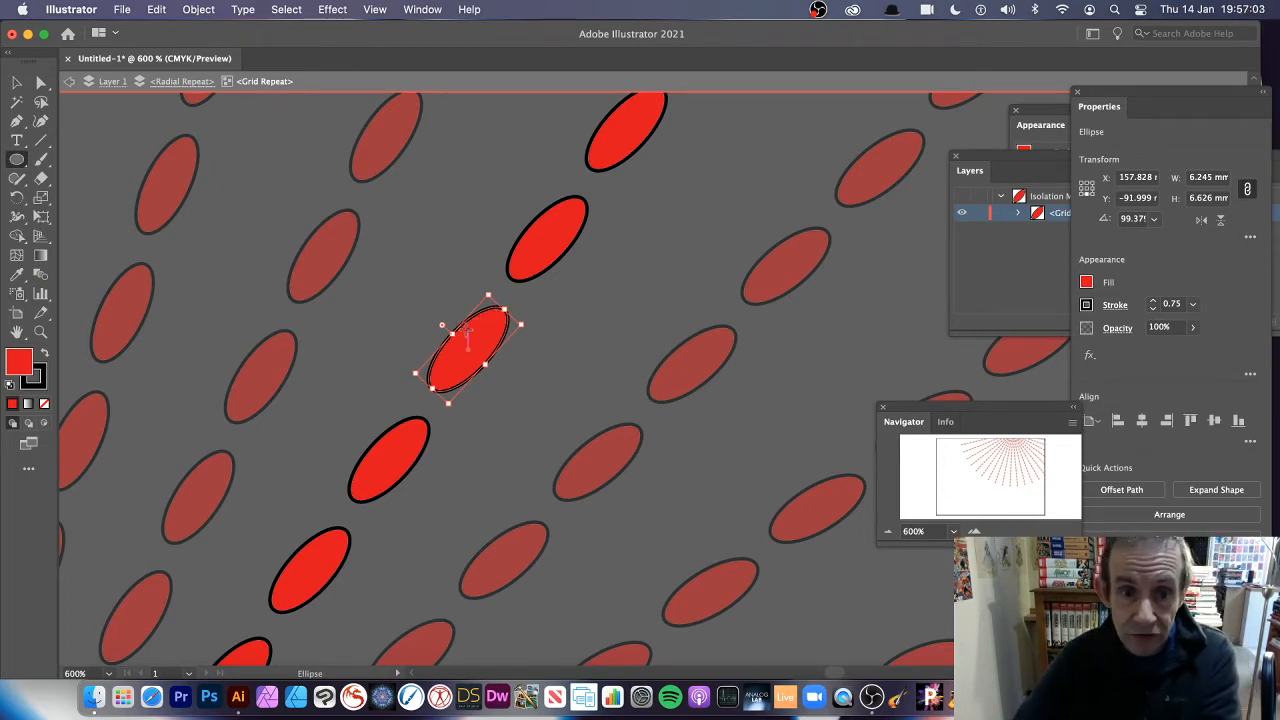
{"action": "mouse_move", "coordinate": [476, 318]}
{"action": "left_mouse_down"}
{"action": "mouse_move", "coordinate": [506, 344]}
{"action": "mouse_move", "coordinate": [428, 324]}
{"action": "mouse_move", "coordinate": [414, 375]}
{"action": "left_mouse_up"}
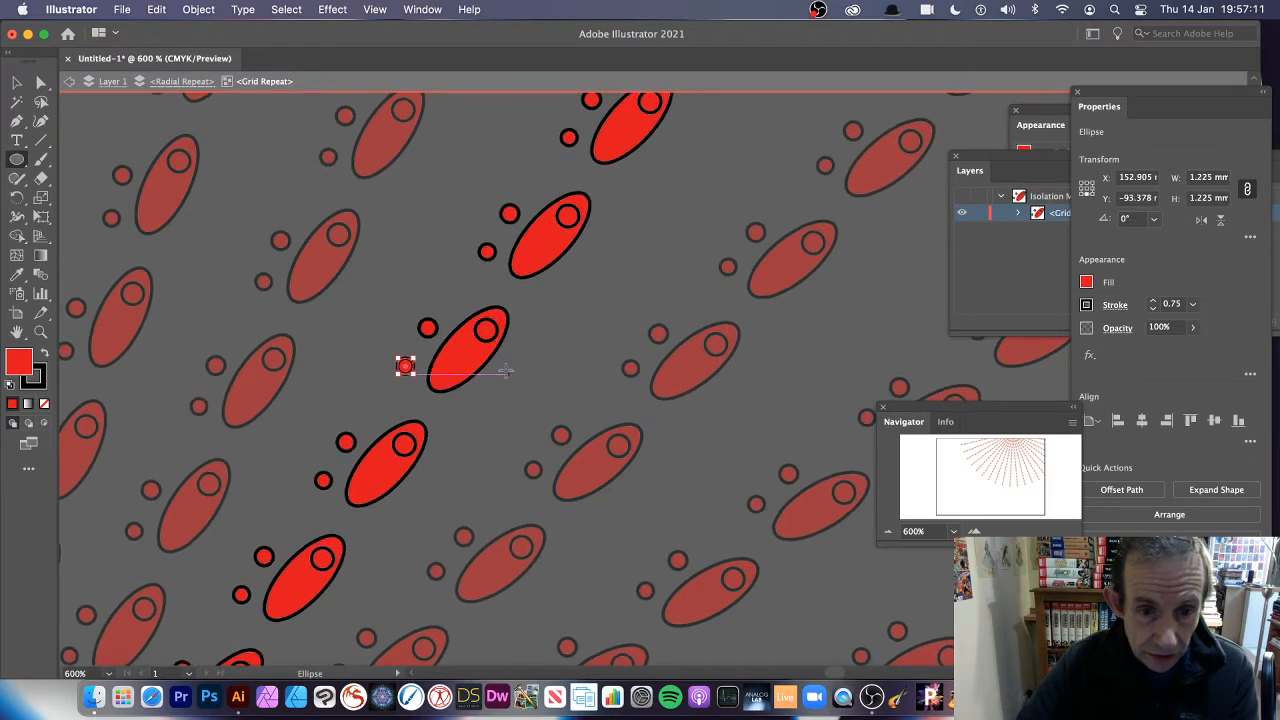
{"action": "left_click_drag", "start_coordinate": [497, 364], "coordinate": [510, 379]}
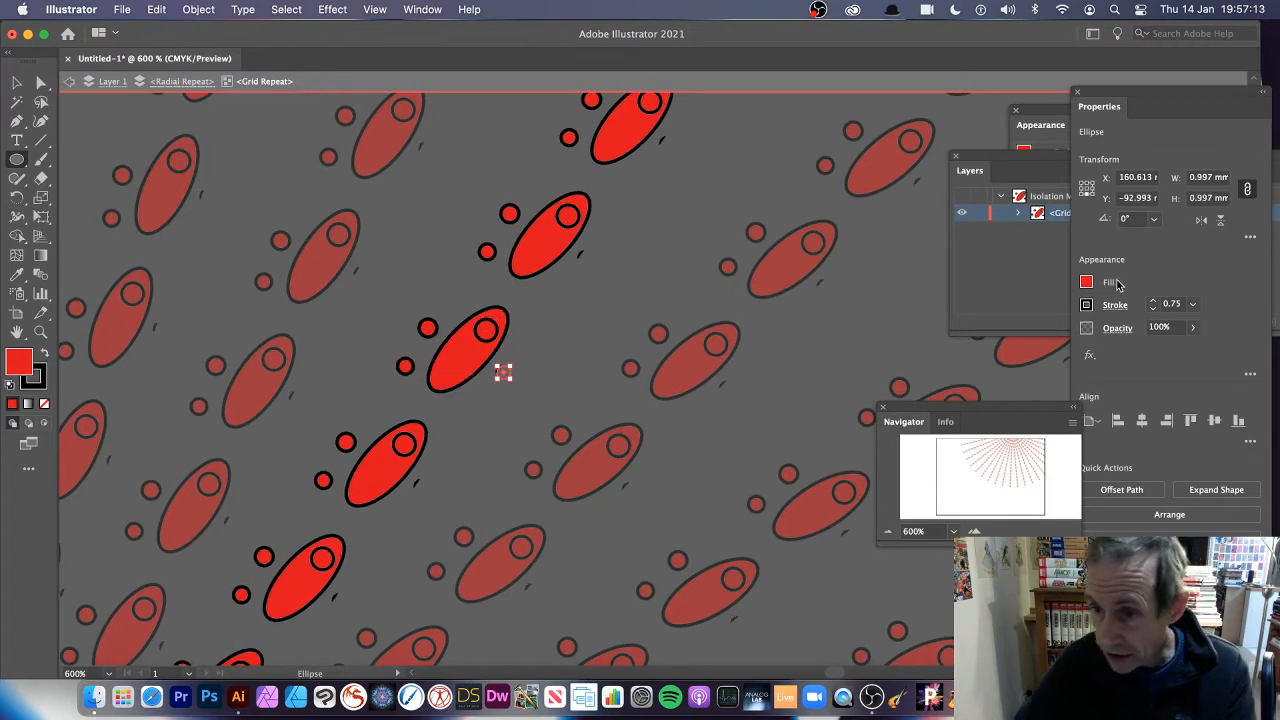
Fill the last small circle green and place it, about 1.3 mm wide, in the middle of the red ellipse.
{"action": "left_click", "coordinate": [1086, 285]}
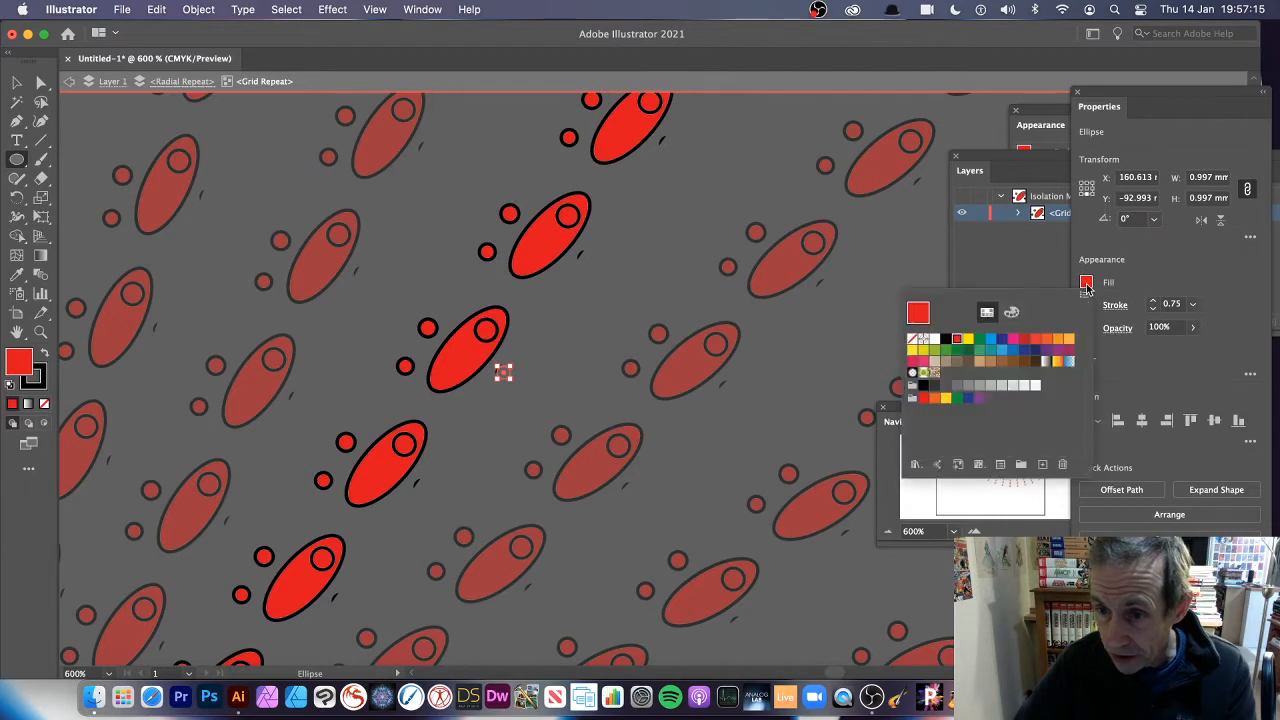
{"action": "left_click", "coordinate": [980, 340]}
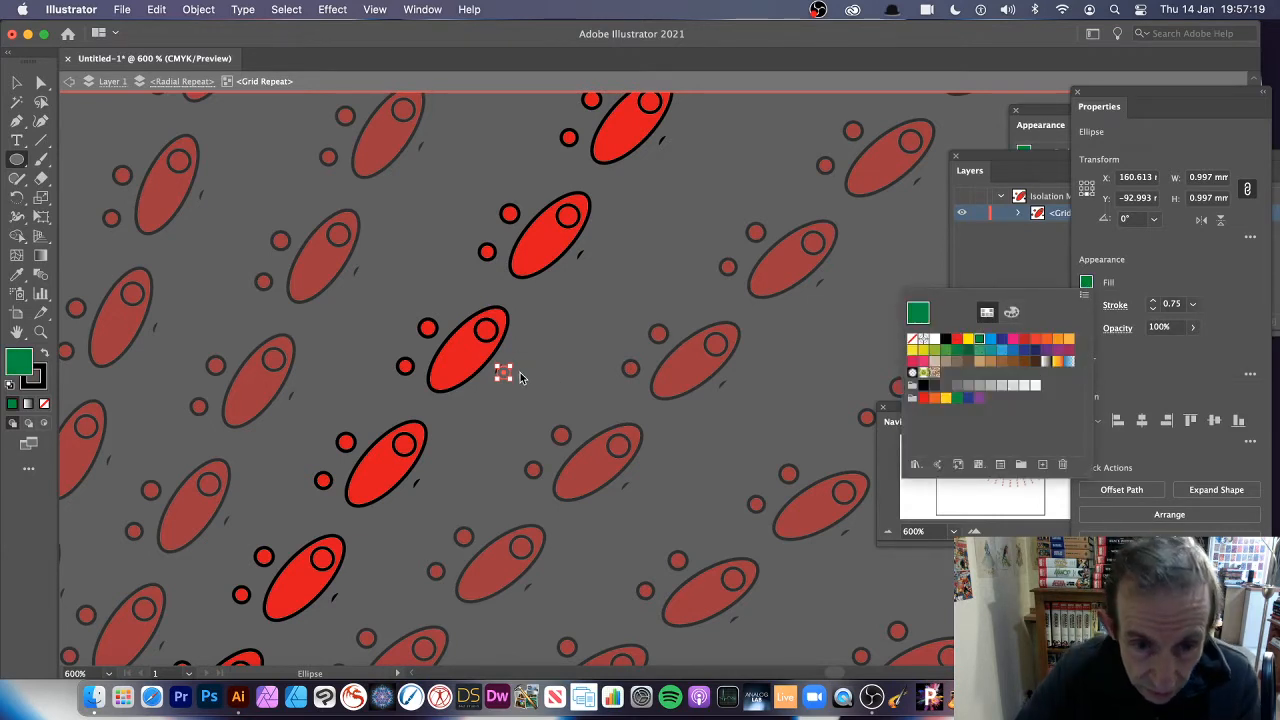
{"action": "left_click", "coordinate": [1161, 276]}
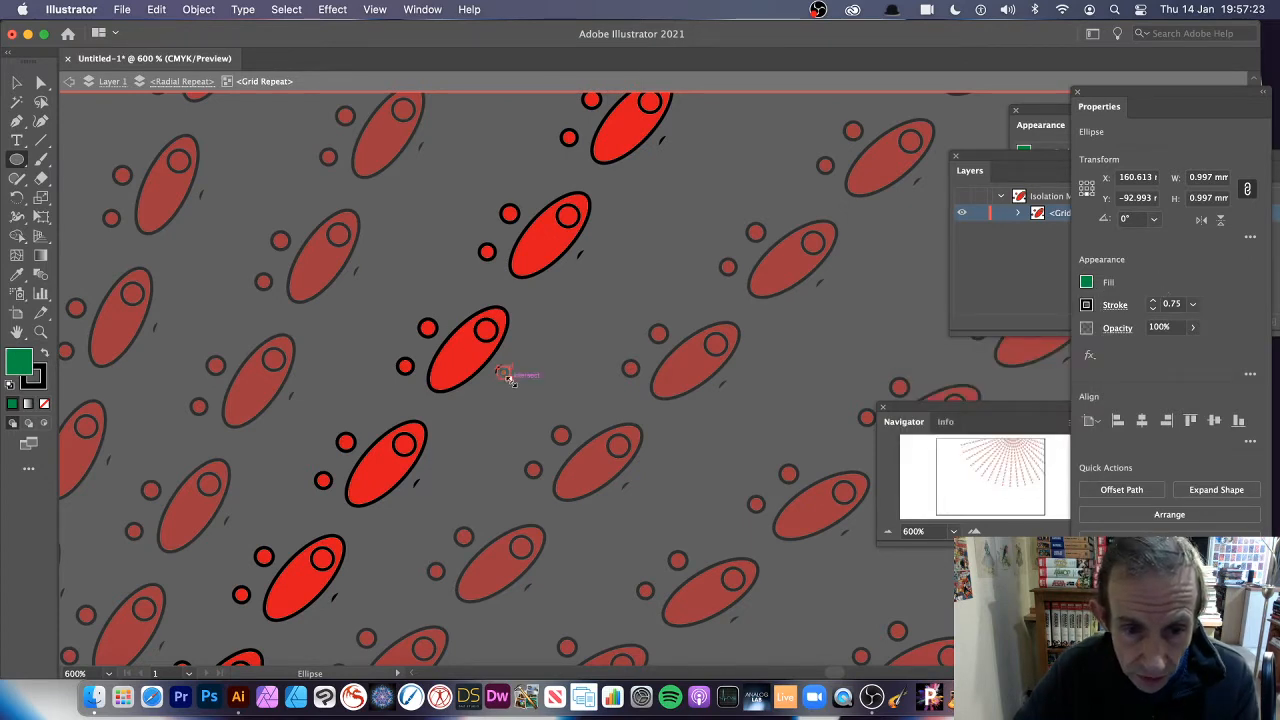
{"action": "mouse_move", "coordinate": [508, 377]}
{"action": "left_mouse_down"}
{"action": "mouse_move", "coordinate": [520, 391]}
{"action": "mouse_move", "coordinate": [492, 360]}
{"action": "mouse_move", "coordinate": [505, 356]}
{"action": "left_mouse_up"}
{"action": "key", "text": "v"}
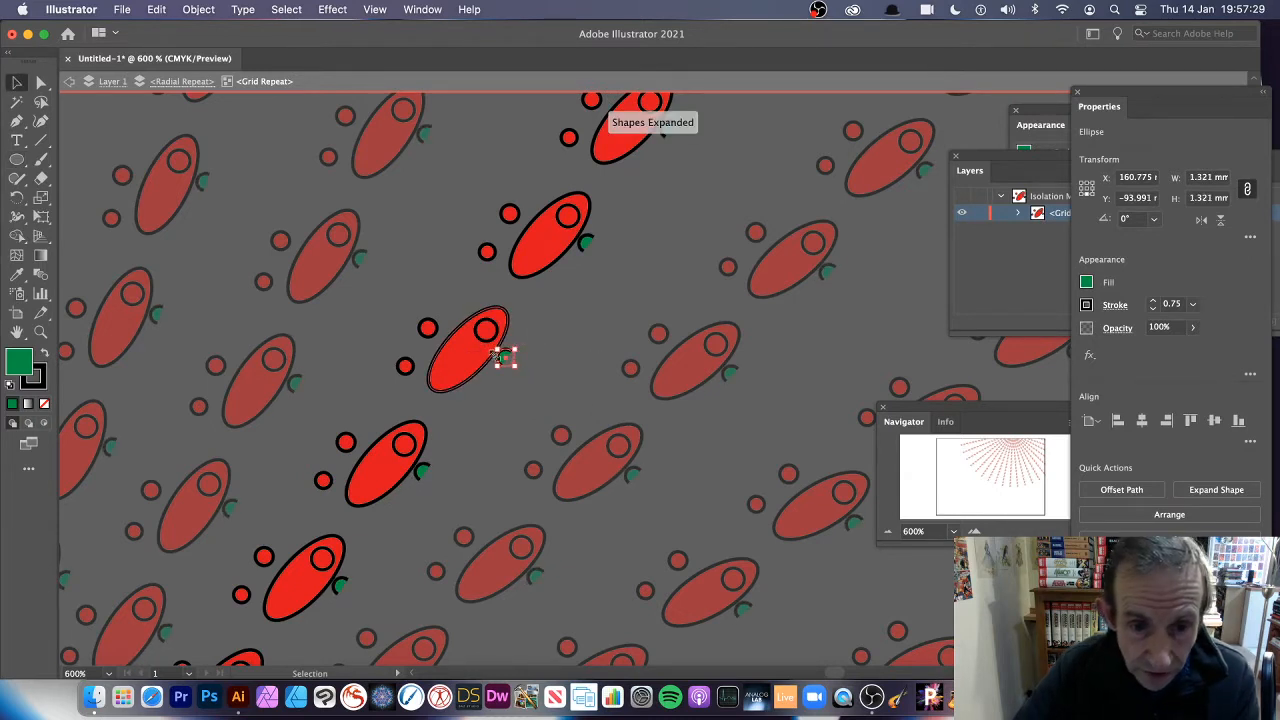
{"action": "left_click_drag", "start_coordinate": [505, 357], "coordinate": [458, 347]}
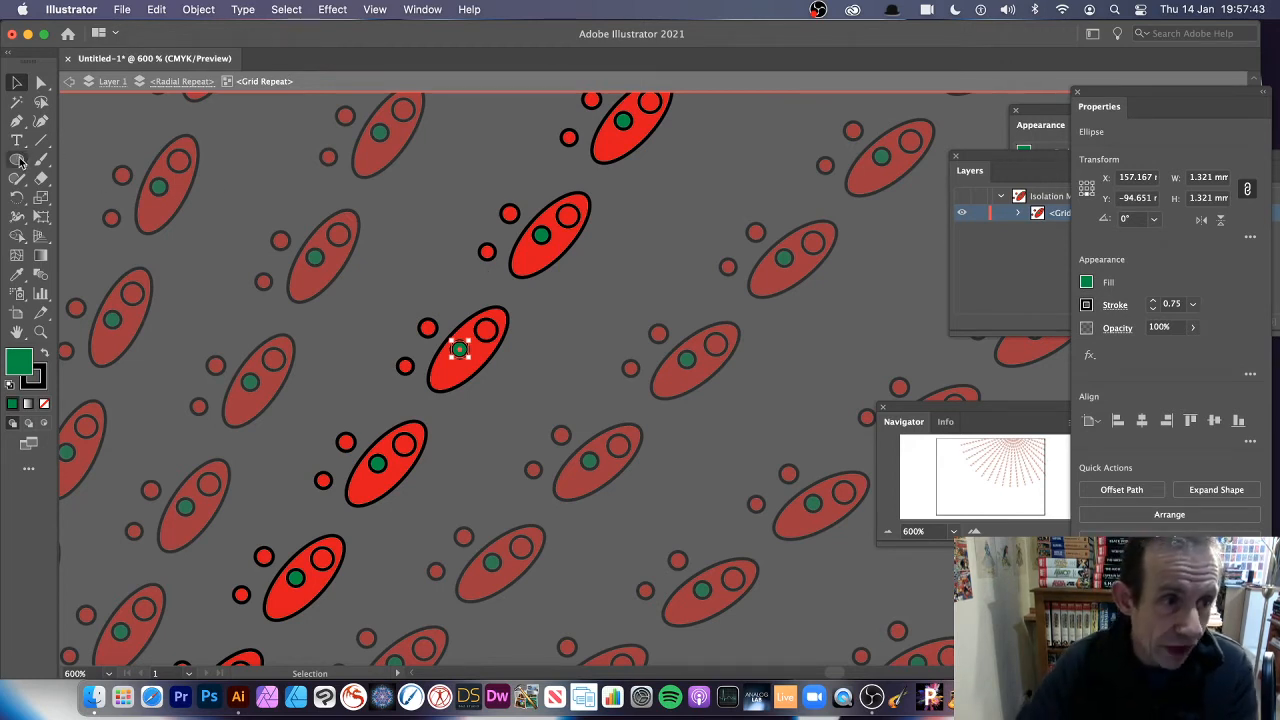
Draw a closed green triangle about 2.6 × 1.7 mm over the red ellipse's right edge with the Pen tool.
{"action": "left_click", "coordinate": [18, 121]}
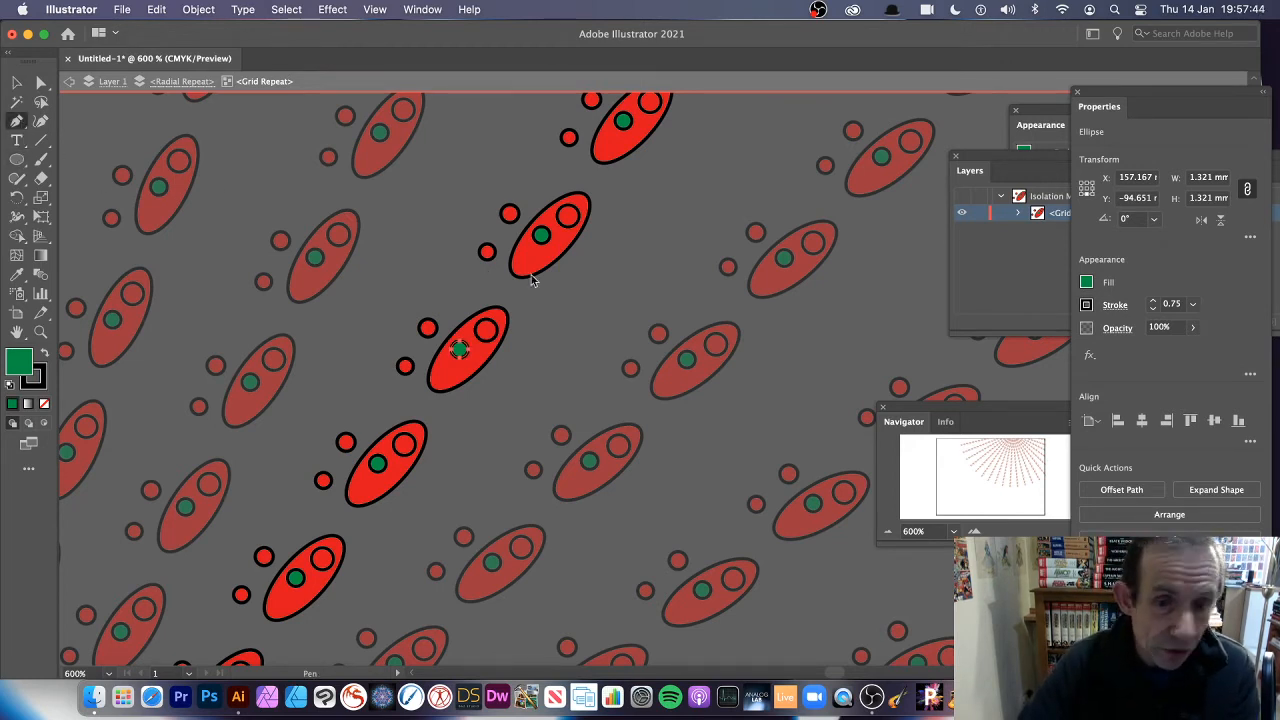
{"action": "left_click", "coordinate": [513, 345]}
{"action": "left_click", "coordinate": [484, 347]}
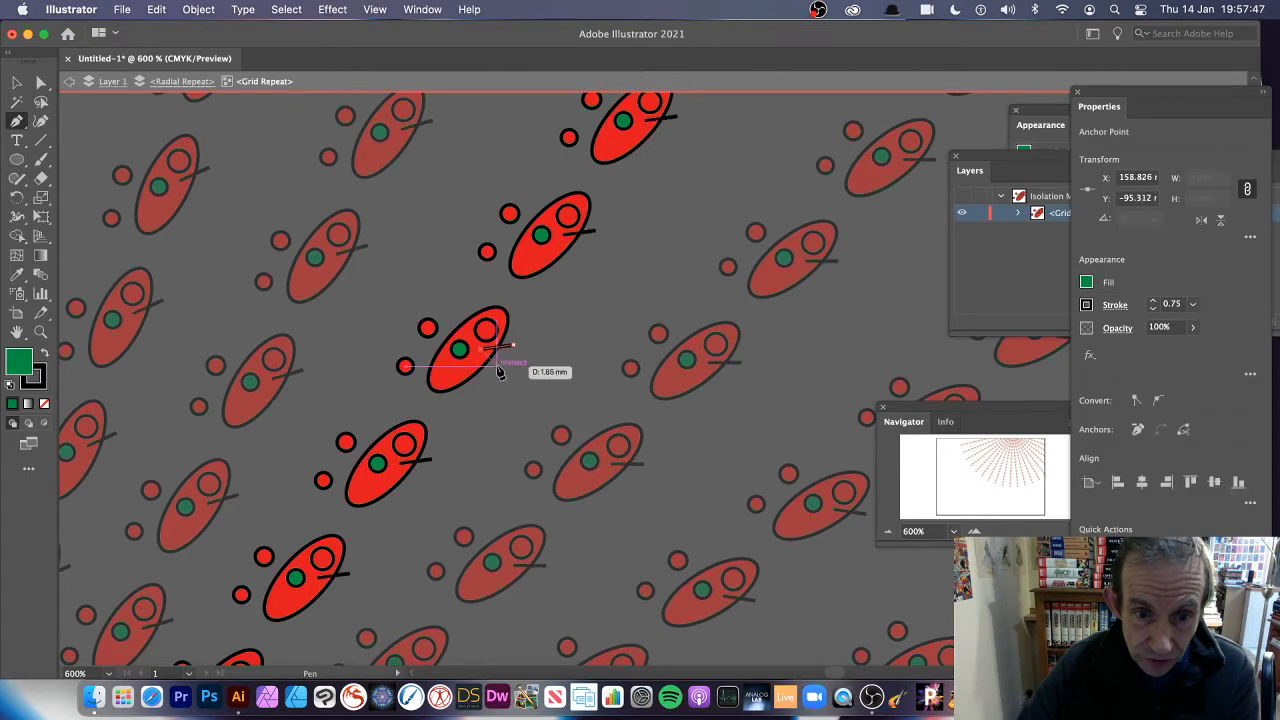
{"action": "left_click", "coordinate": [497, 367]}
{"action": "left_click", "coordinate": [513, 345]}
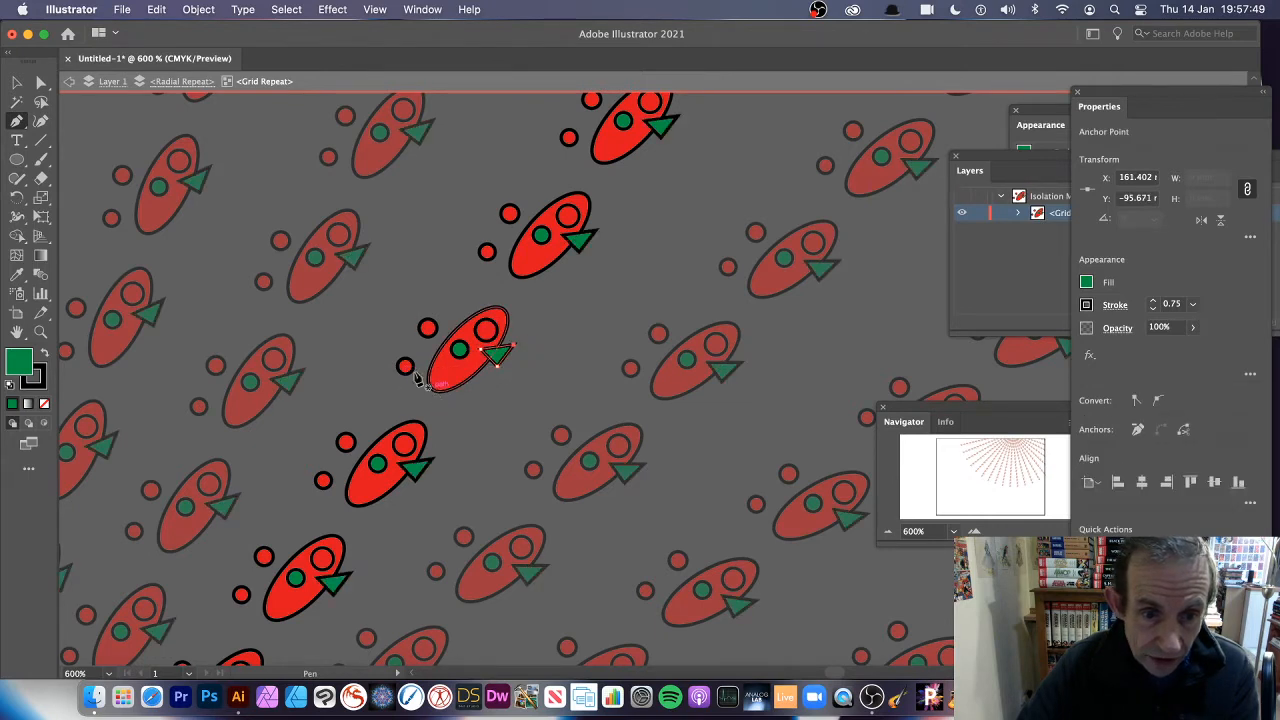
Draw a closed green rounded shape about 3.5 × 2.6 mm over the ellipse's lower-left end with the Curvature tool.
{"action": "left_click", "coordinate": [41, 121]}
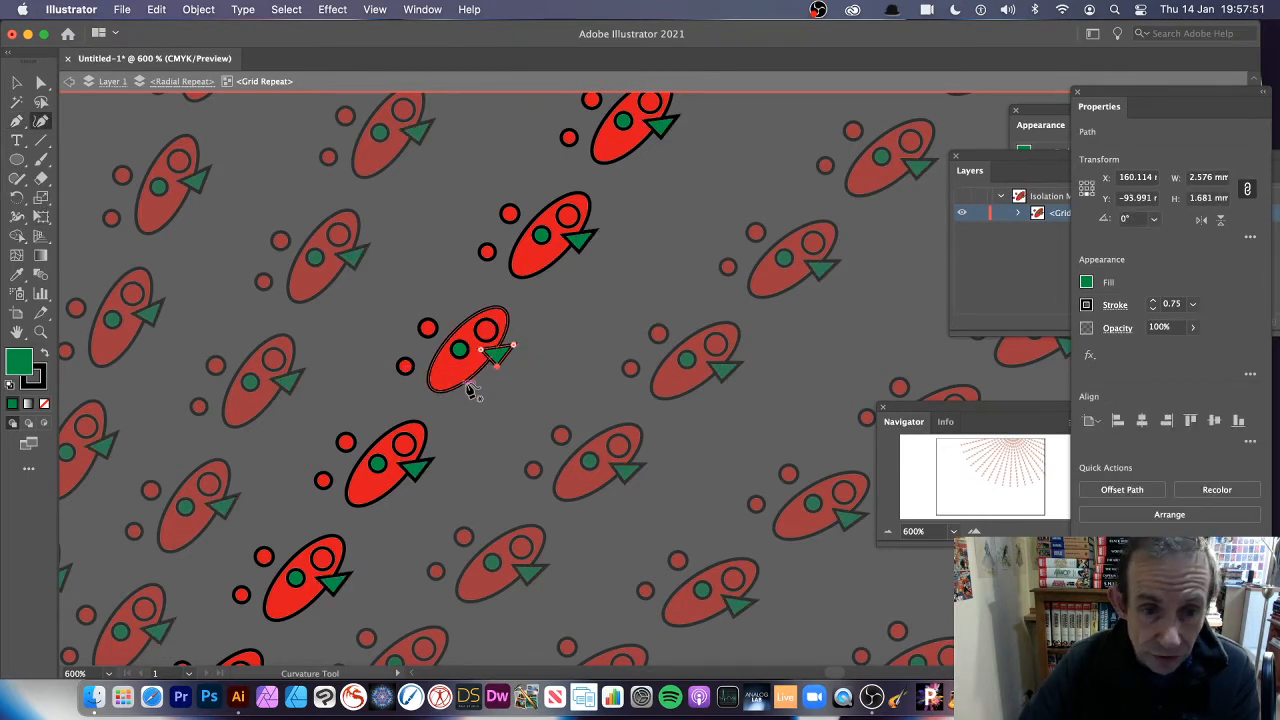
{"action": "left_click", "coordinate": [409, 388]}
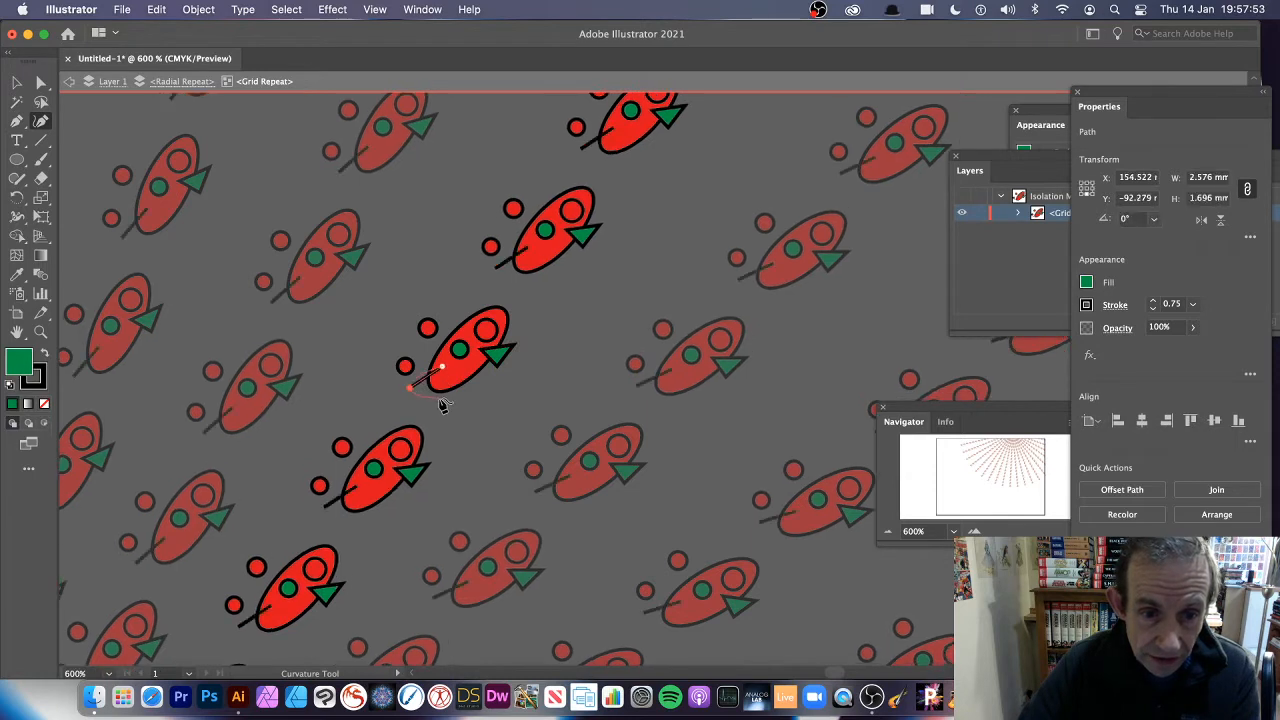
{"action": "left_click", "coordinate": [439, 398]}
{"action": "left_click", "coordinate": [453, 376]}
{"action": "left_click", "coordinate": [468, 384]}
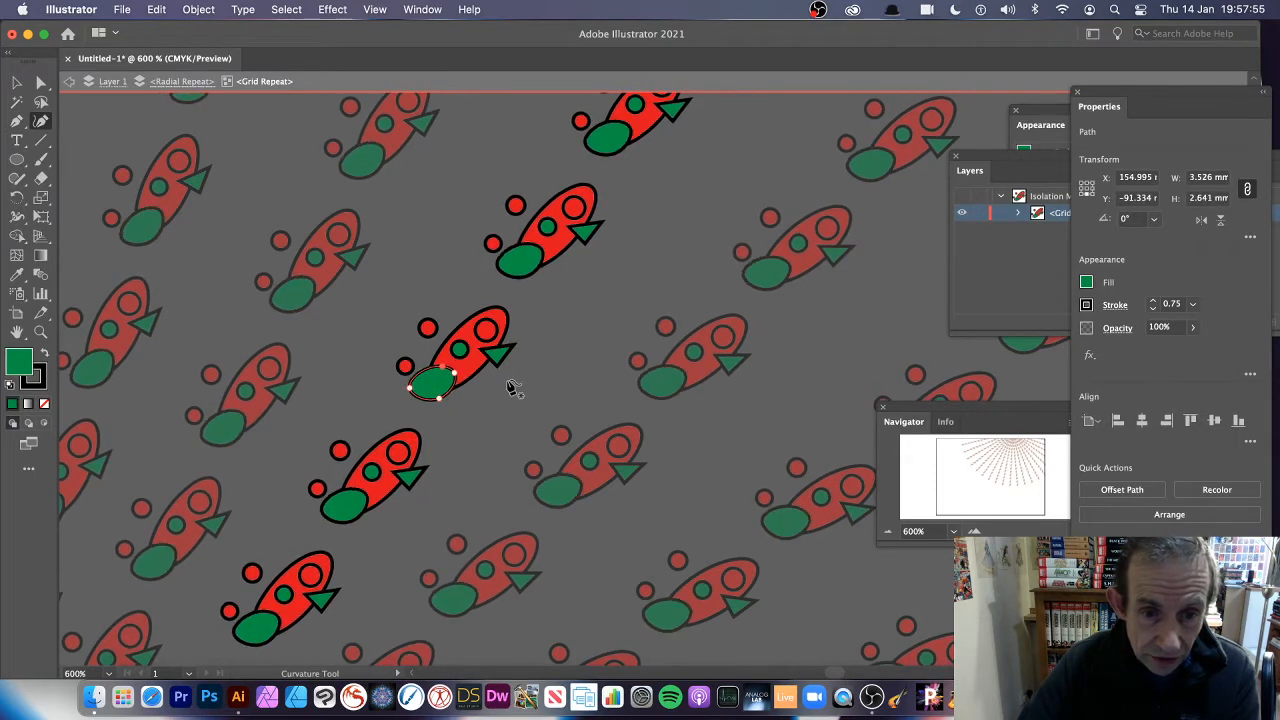
Draw a small green rounded shape about 1.6 × 1.7 mm below the ellipse's lower-right edge, shrink it against the edge and deselect it.
{"action": "left_click", "coordinate": [469, 392]}
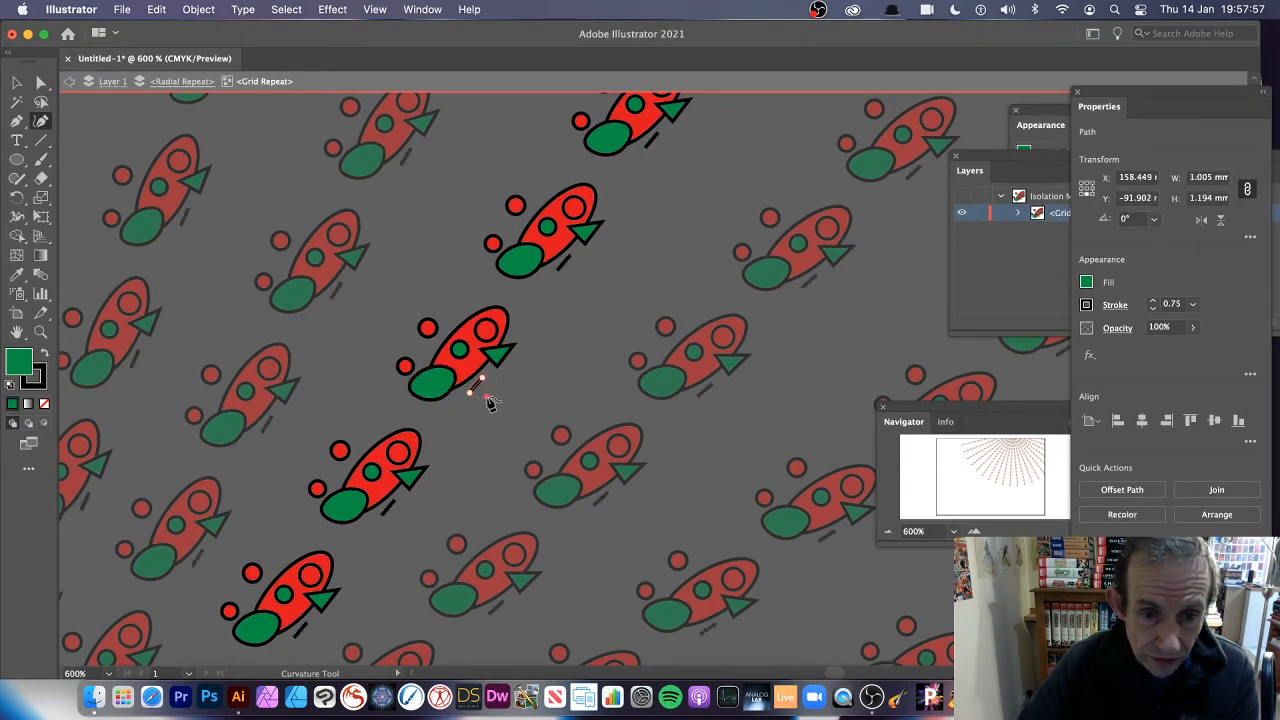
{"action": "left_click", "coordinate": [487, 397]}
{"action": "left_click", "coordinate": [487, 386]}
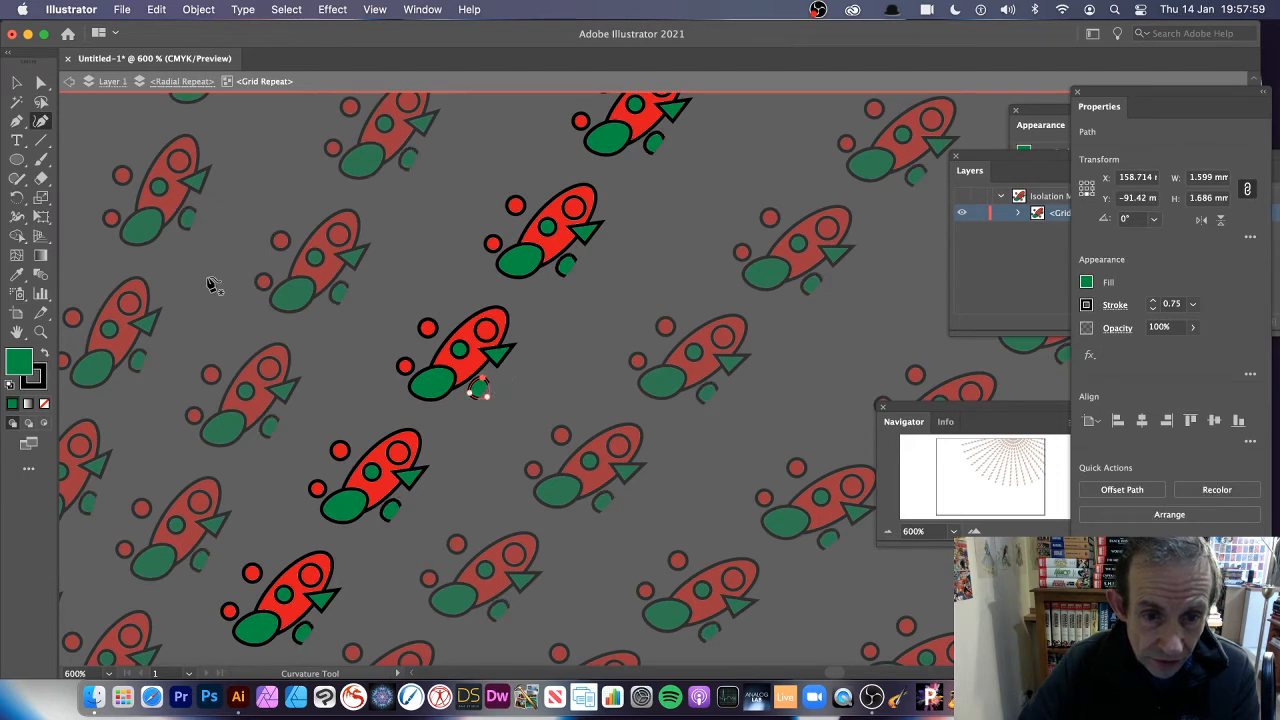
{"action": "left_click", "coordinate": [16, 140]}
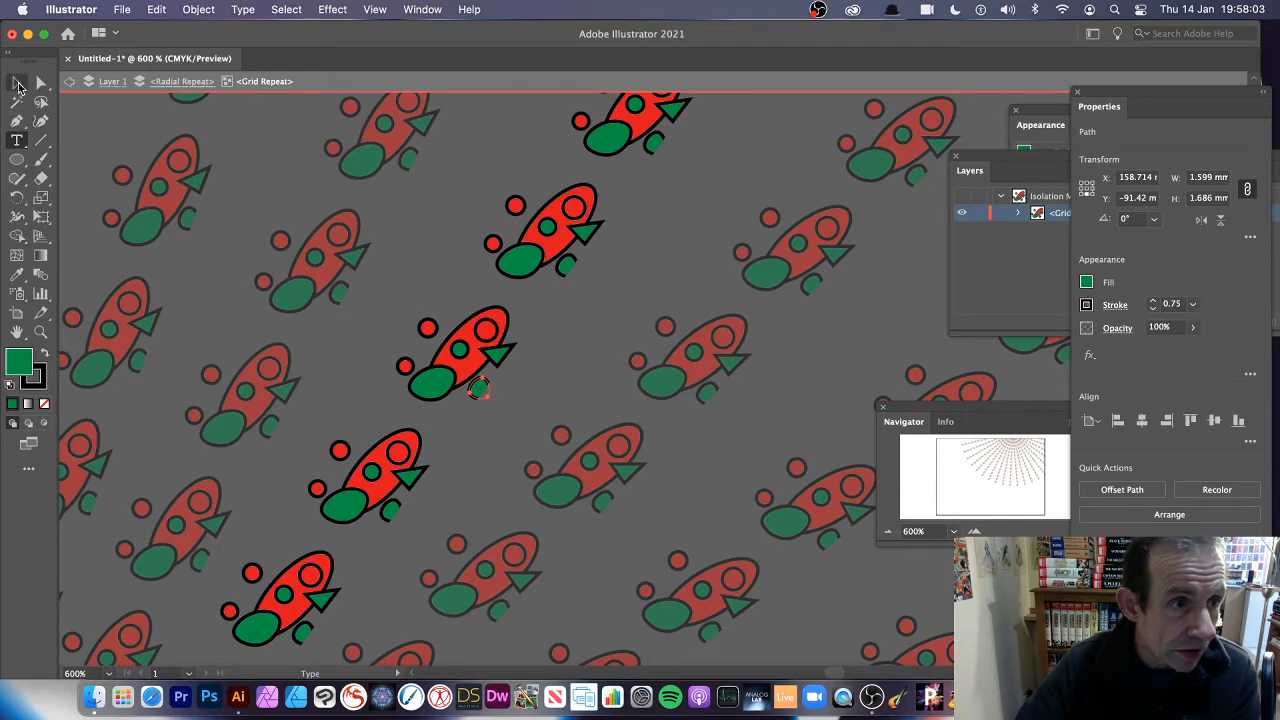
{"action": "left_click", "coordinate": [16, 82]}
{"action": "left_click_drag", "start_coordinate": [488, 396], "coordinate": [480, 388]}
{"action": "left_click", "coordinate": [445, 282]}
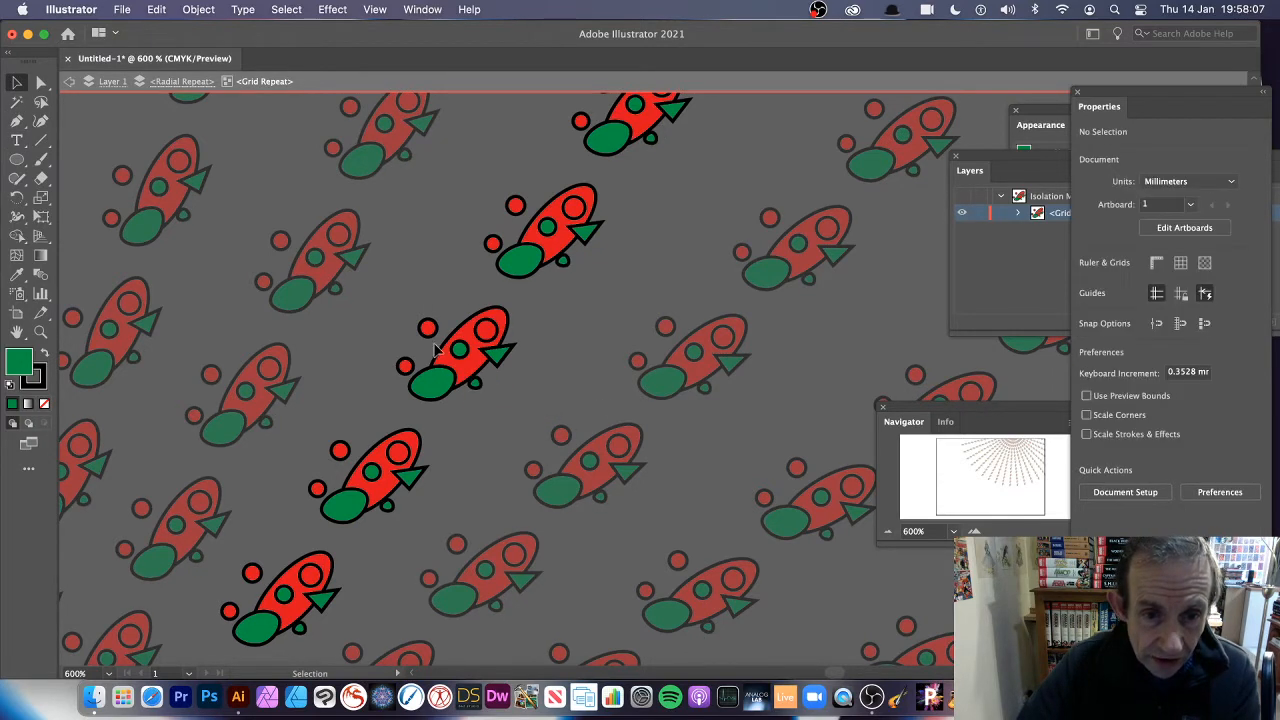
Add "Lorem ipsum" text along the ellipse's upper edge, scaled to about 3.8 pt and rotated about 35°, and leave isolation mode.
{"action": "left_click", "coordinate": [16, 140]}
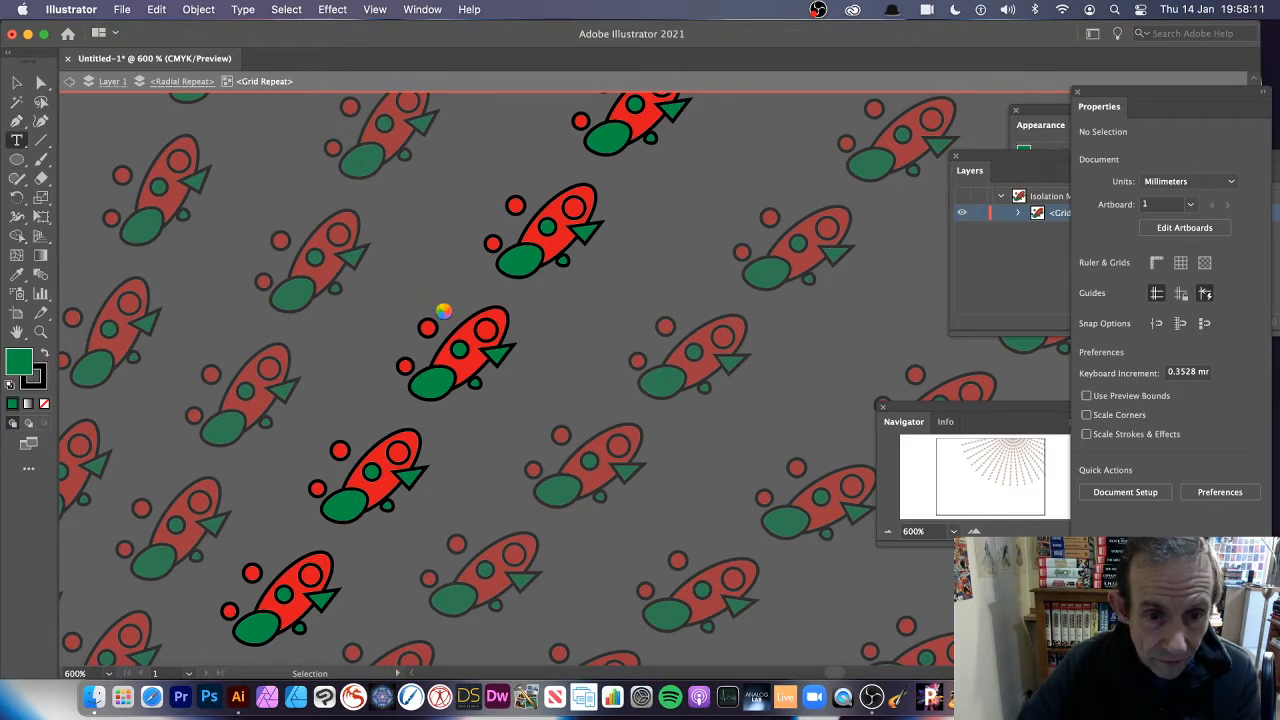
{"action": "left_click", "coordinate": [444, 313]}
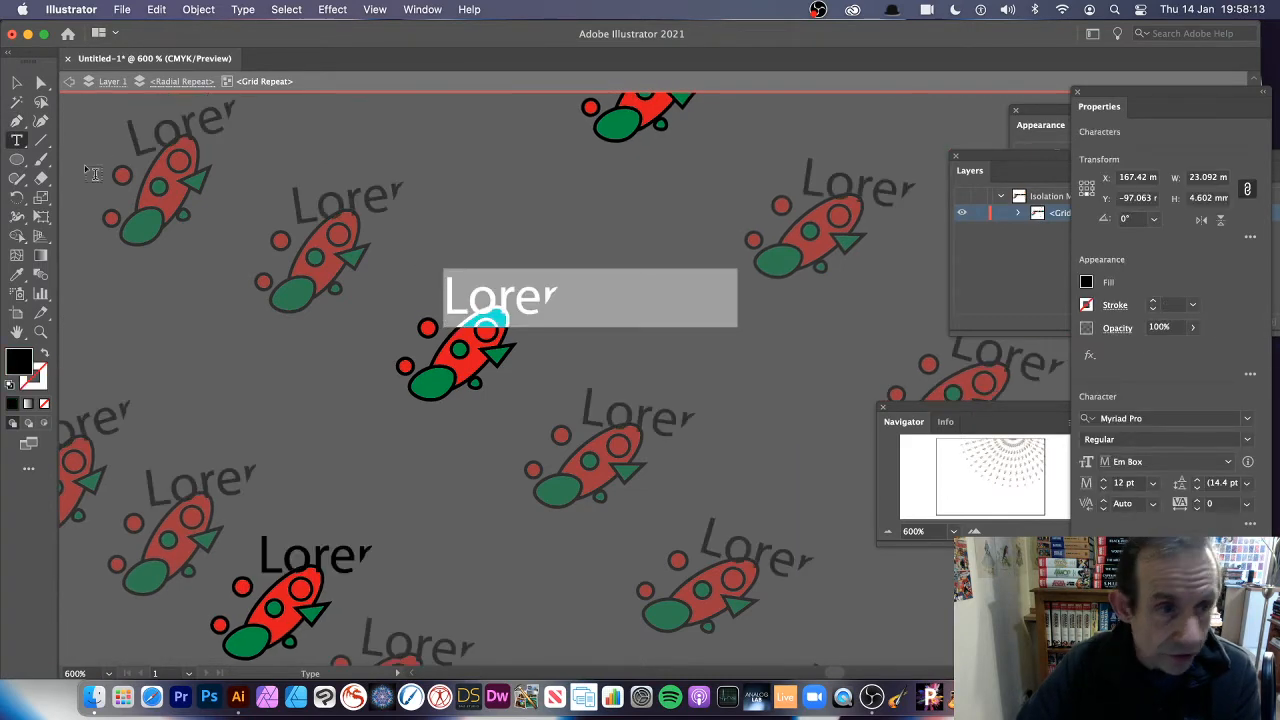
{"action": "left_click", "coordinate": [16, 82]}
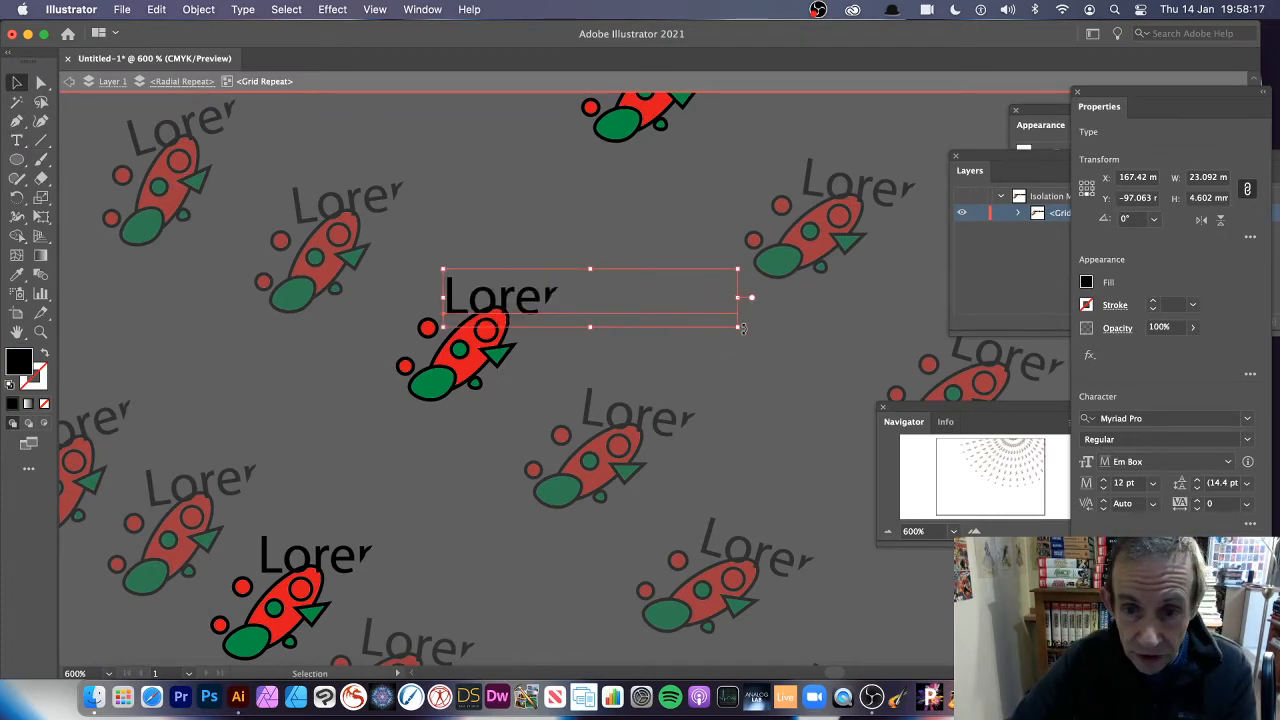
{"action": "left_click_drag", "start_coordinate": [739, 330], "coordinate": [509, 288]}
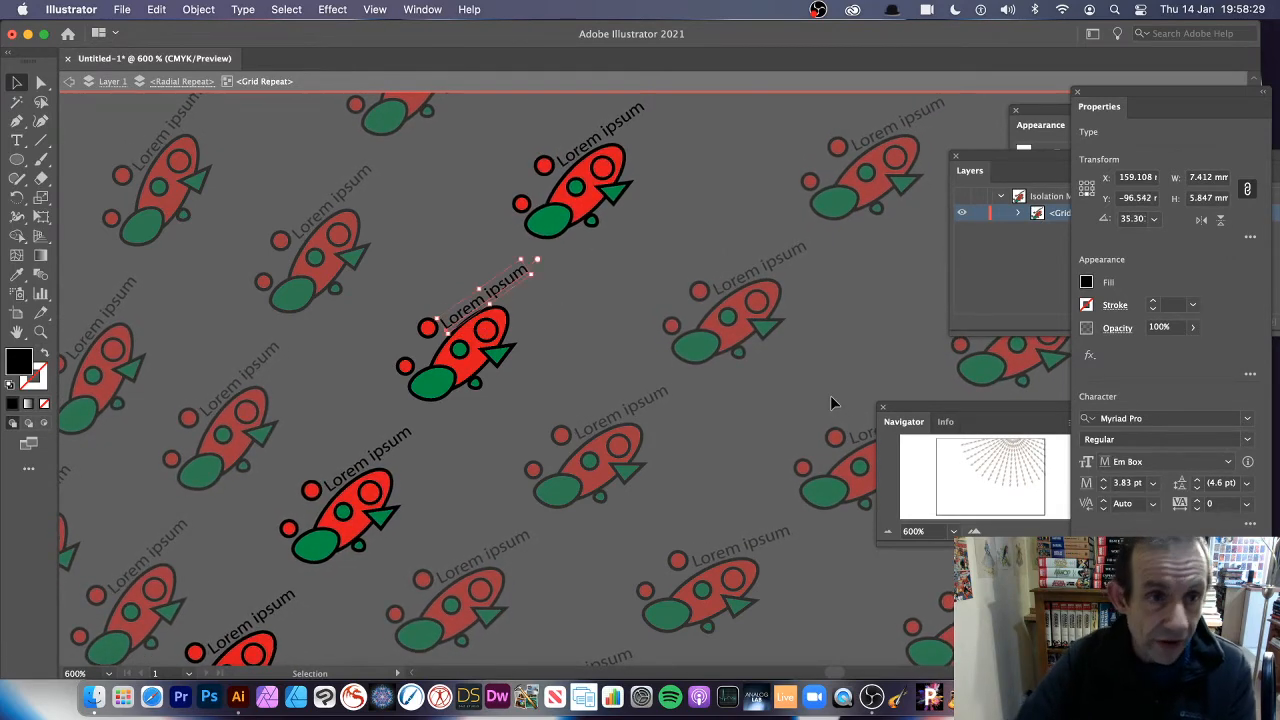
{"action": "left_click", "coordinate": [70, 84]}
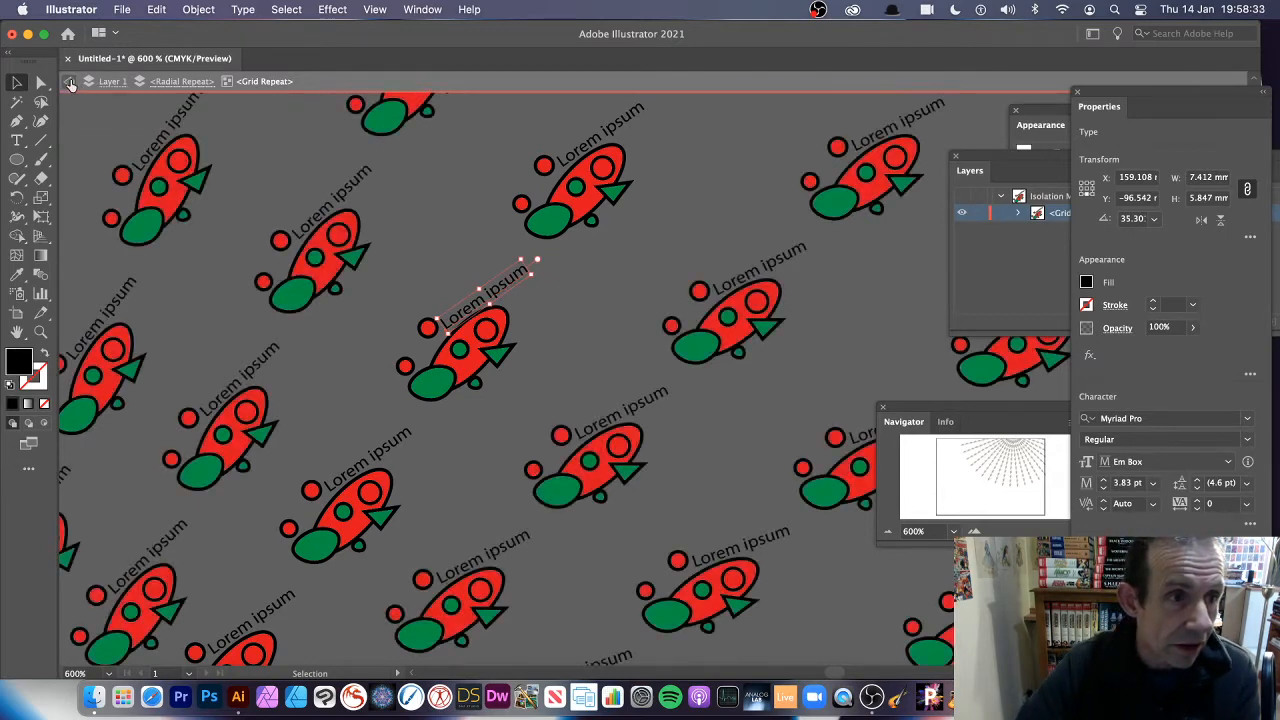
{"action": "left_click", "coordinate": [70, 84]}
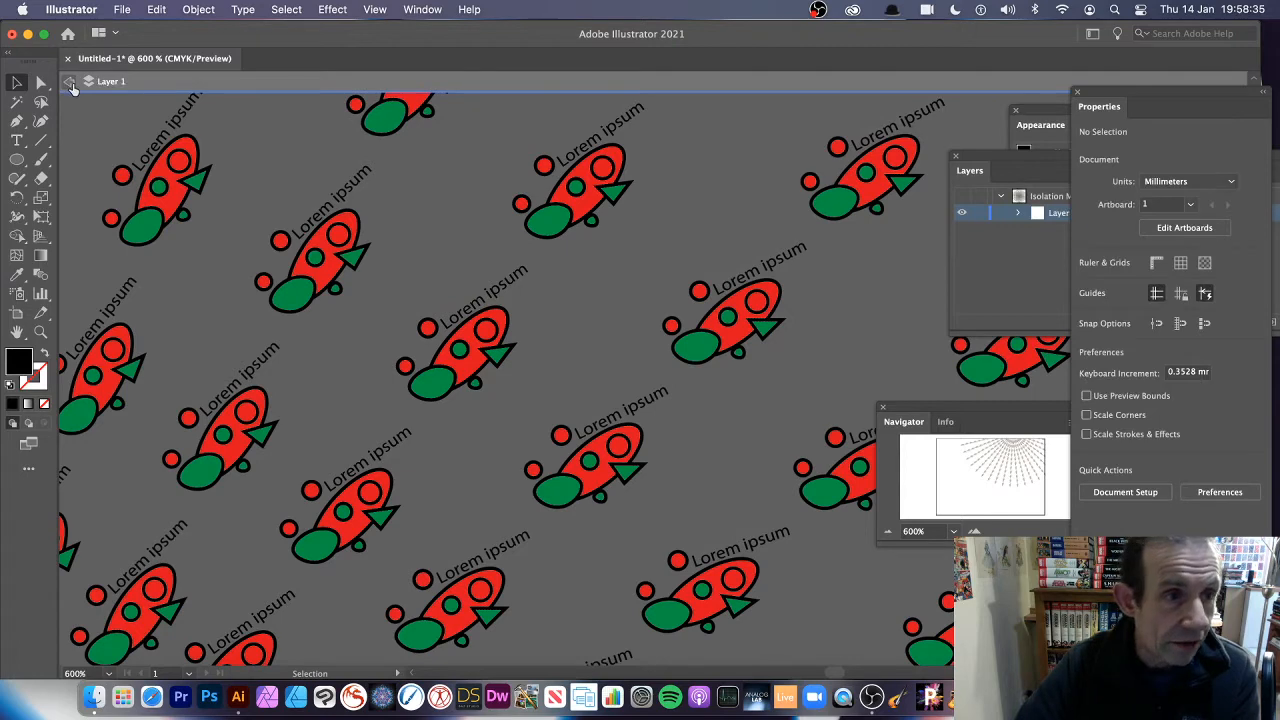
{"action": "left_click", "coordinate": [71, 85]}
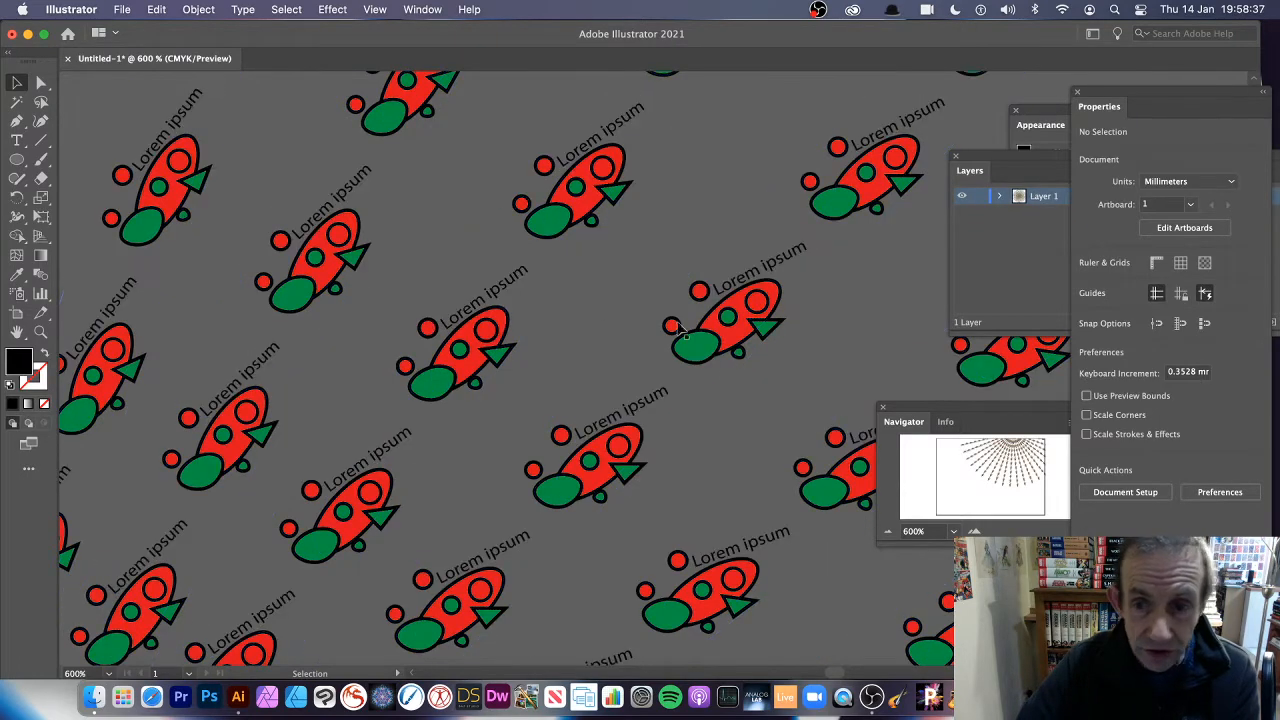
Enlarge the radial repeat's radius to about 118 mm and turn its starting spoke slightly clockwise, viewing the pattern at 150% zoom.
{"action": "left_click", "coordinate": [888, 532]}
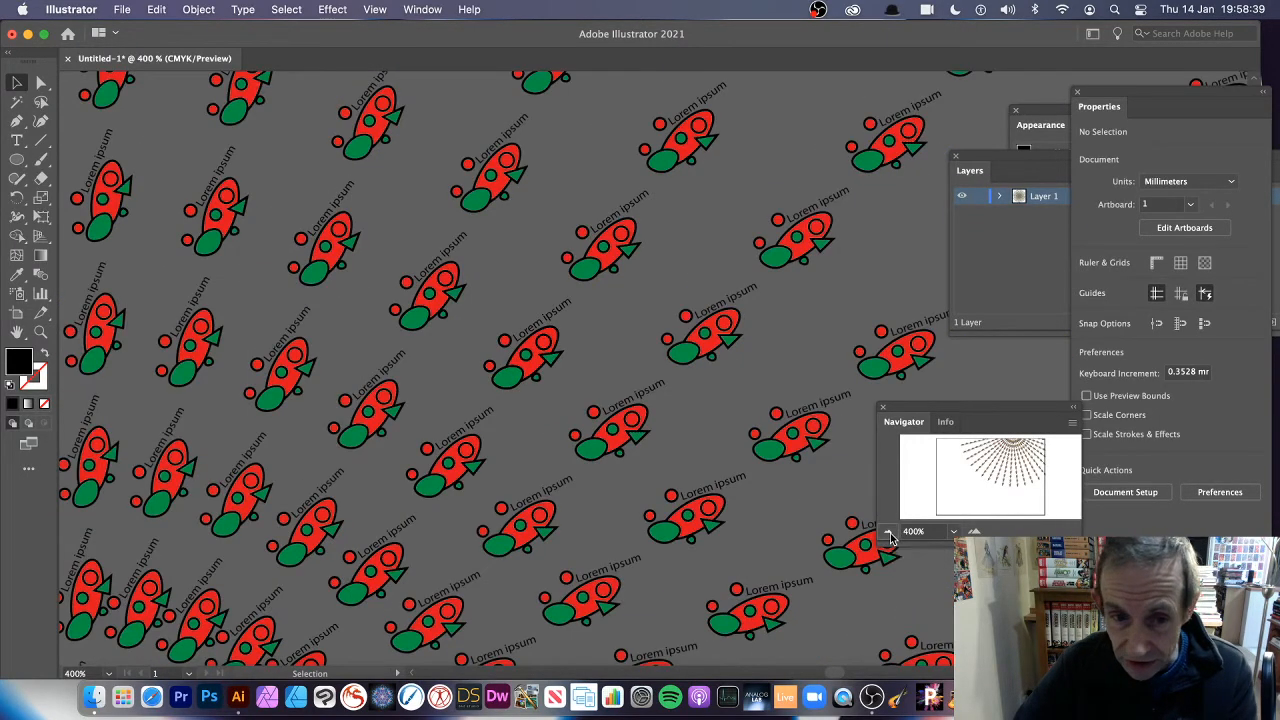
{"action": "left_click", "coordinate": [888, 532]}
{"action": "left_click", "coordinate": [888, 532]}
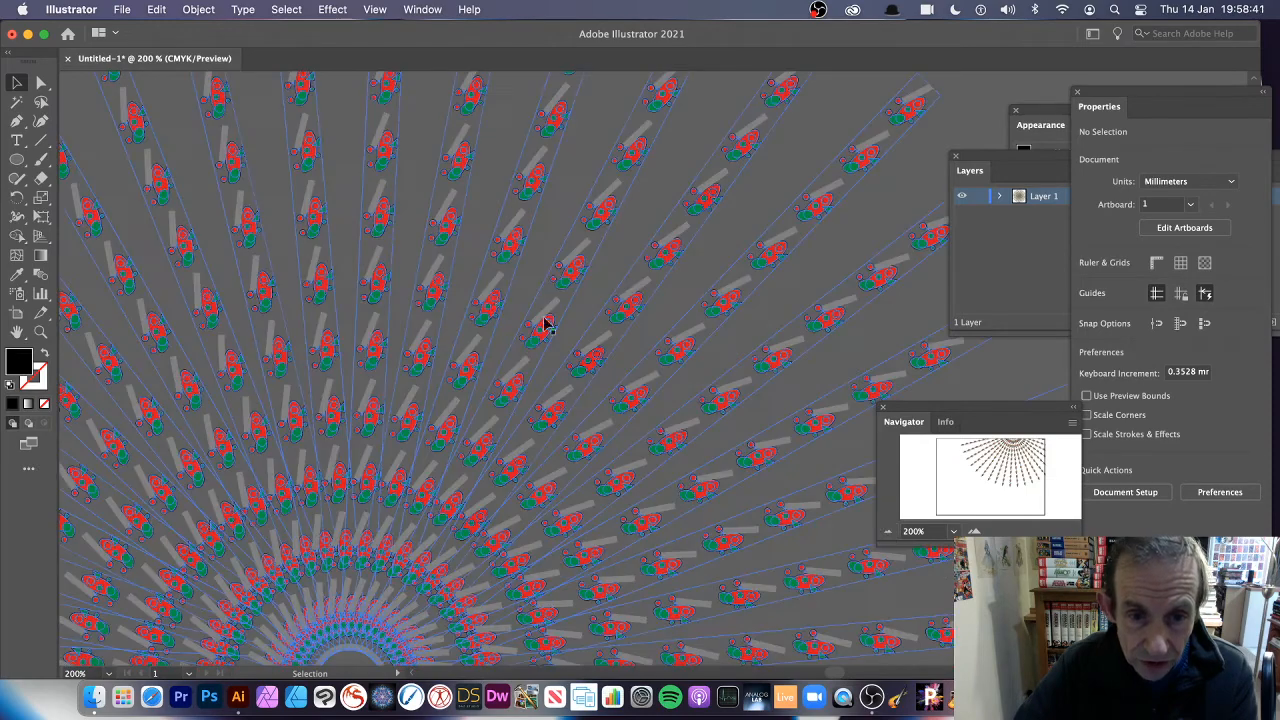
{"action": "left_click", "coordinate": [888, 532]}
{"action": "left_click_drag", "start_coordinate": [763, 366], "coordinate": [703, 197]}
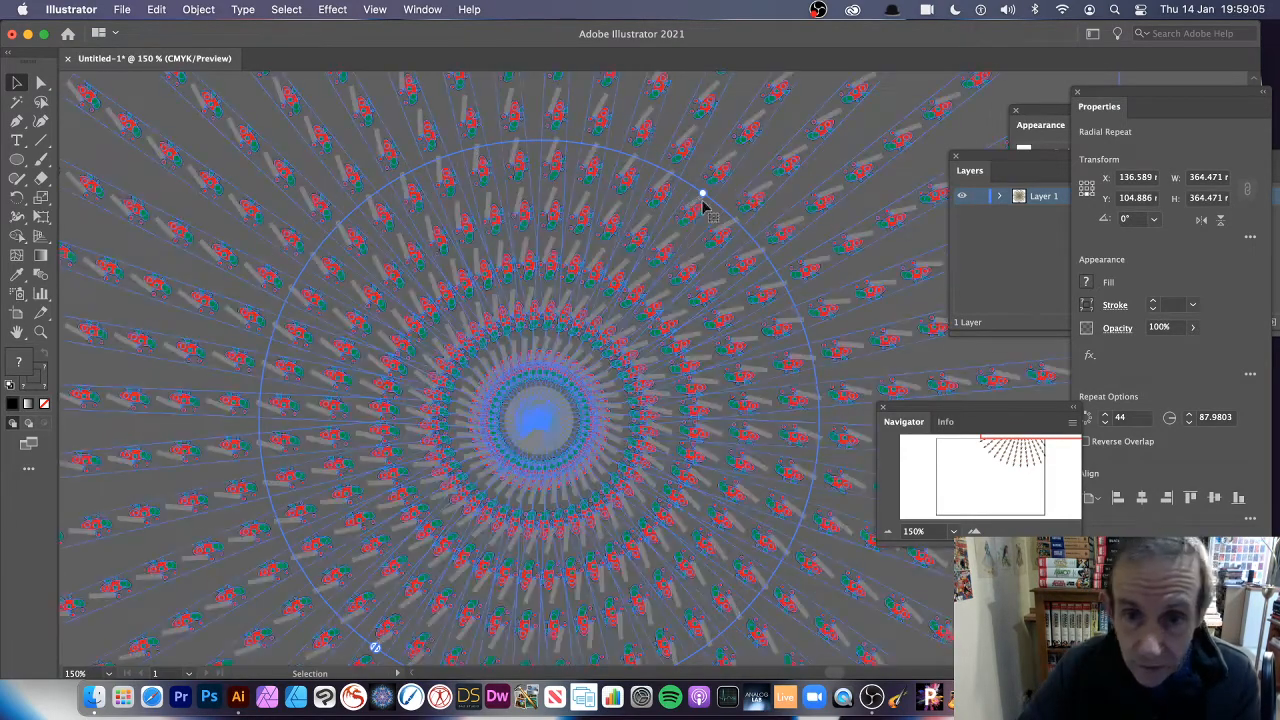
{"action": "left_click_drag", "start_coordinate": [740, 177], "coordinate": [806, 158]}
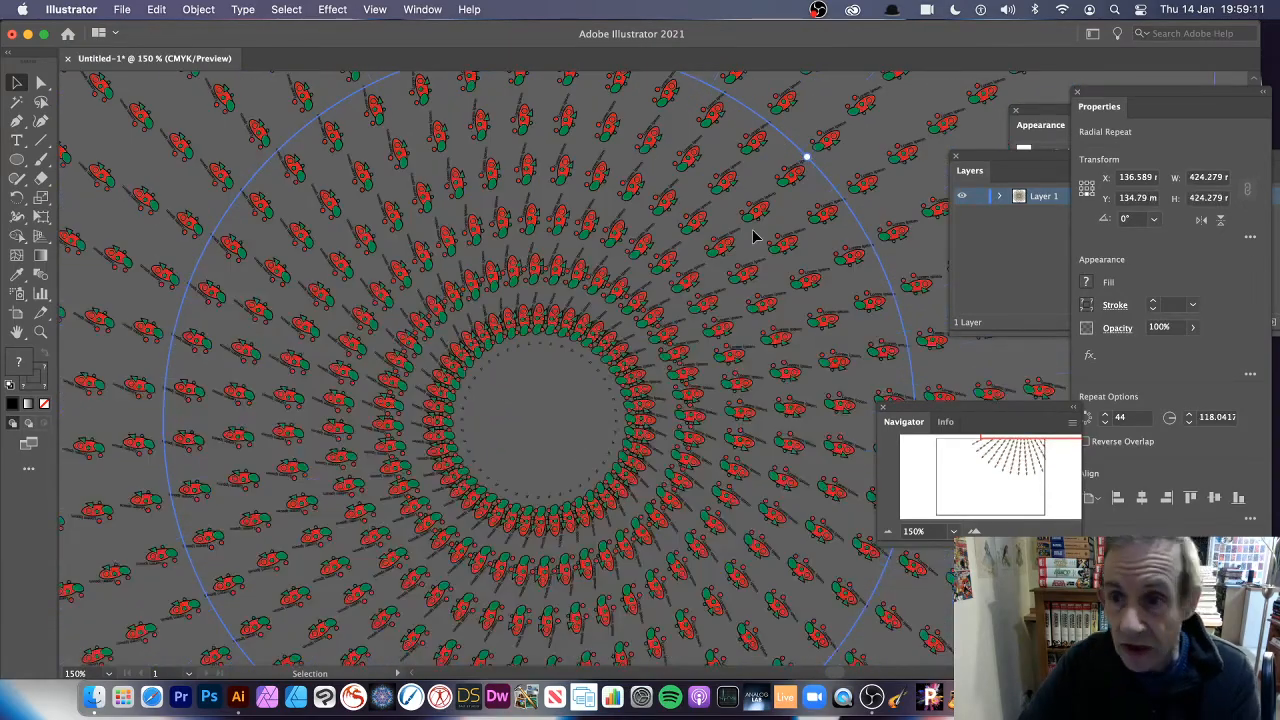
{"action": "left_click", "coordinate": [422, 9]}
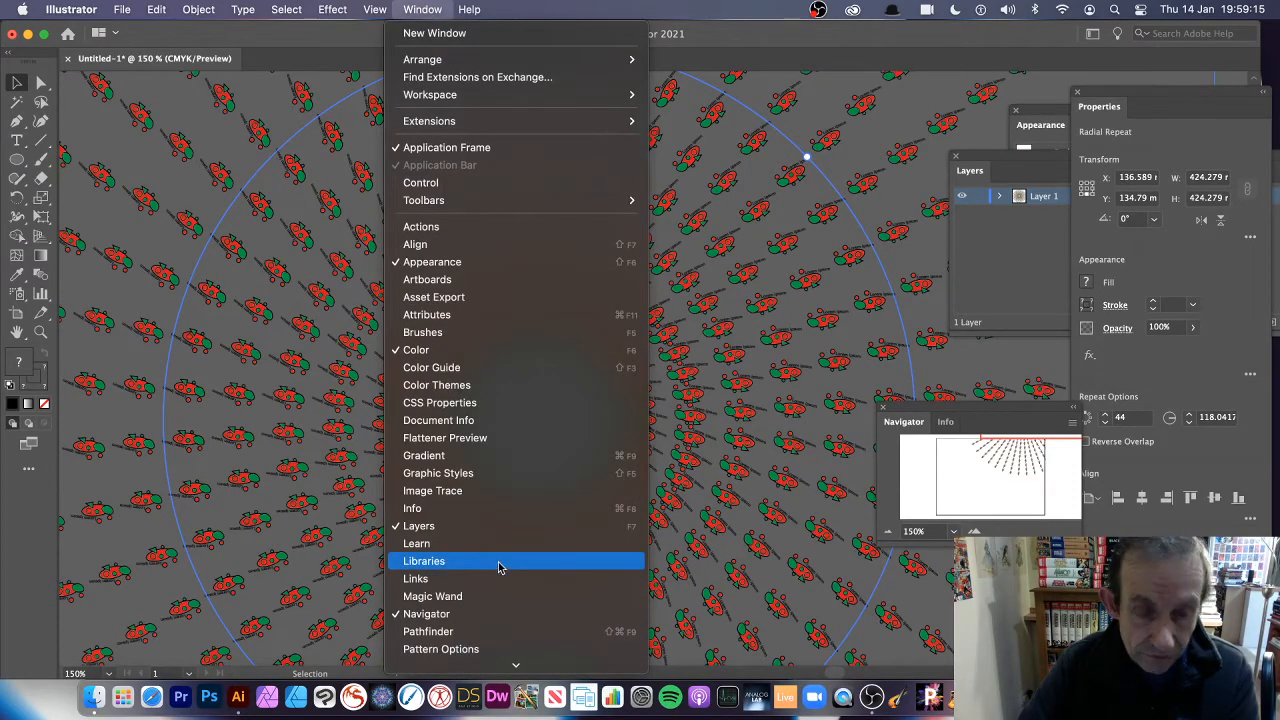
{"action": "left_click", "coordinate": [821, 50]}
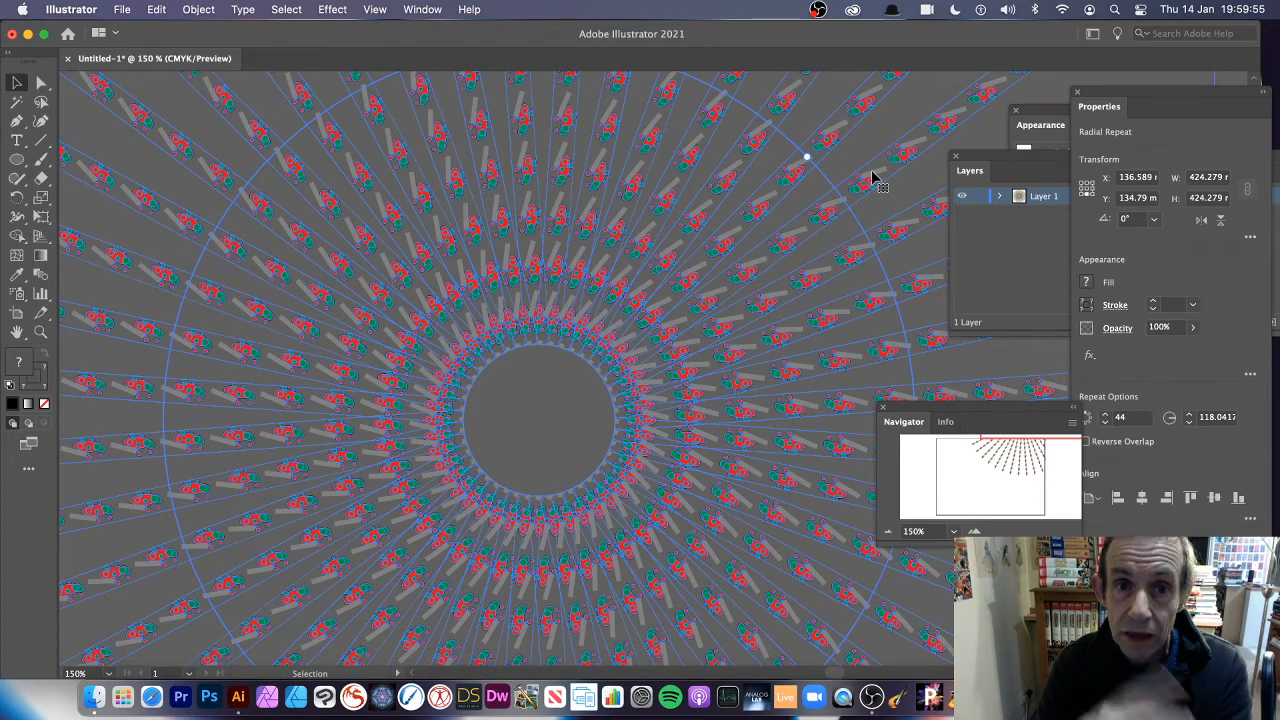
Reduce the selected radial repeat to 4 instances, viewing the whole pattern at 50% zoom.
{"action": "left_click", "coordinate": [887, 531]}
{"action": "left_click", "coordinate": [887, 531]}
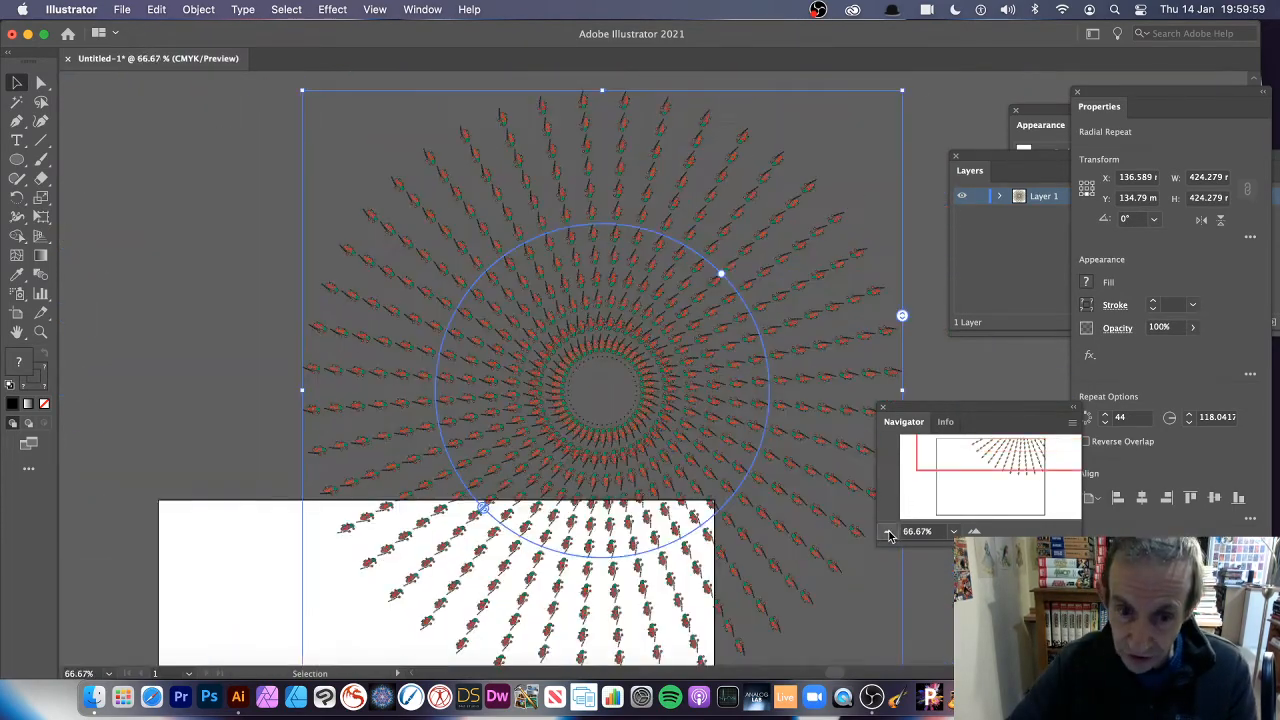
{"action": "left_click", "coordinate": [887, 531]}
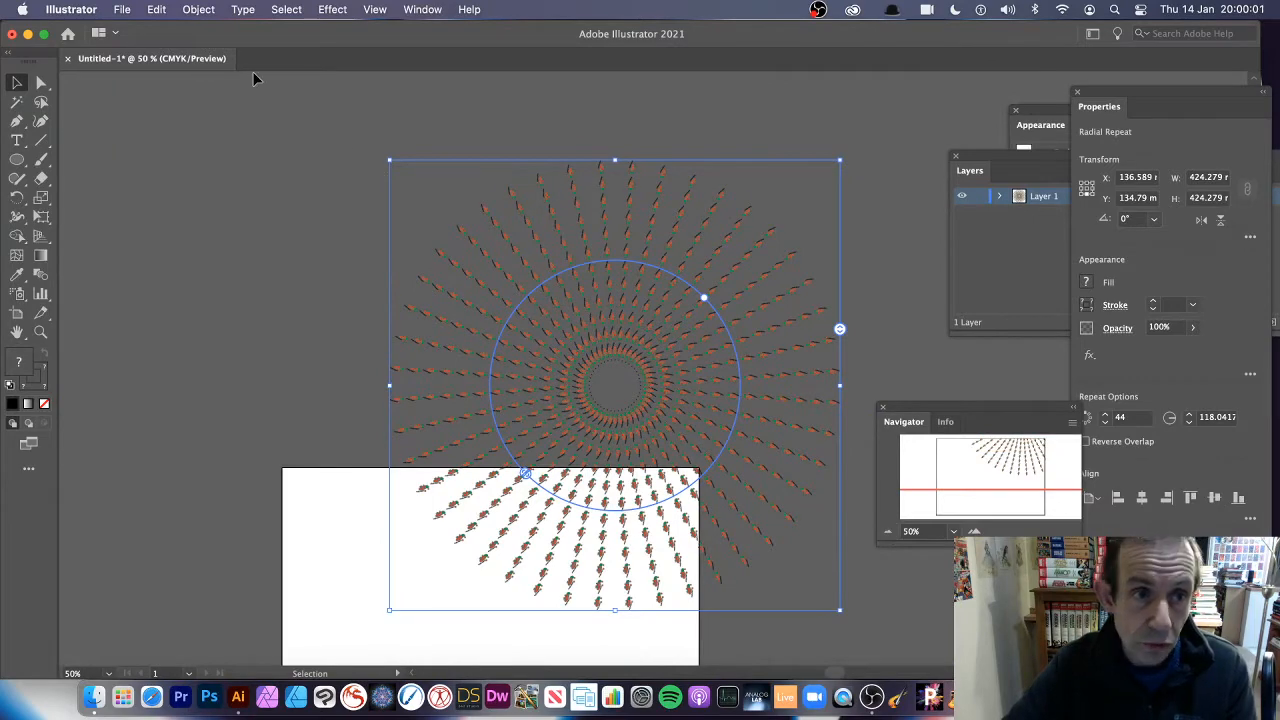
{"action": "left_click", "coordinate": [198, 10]}
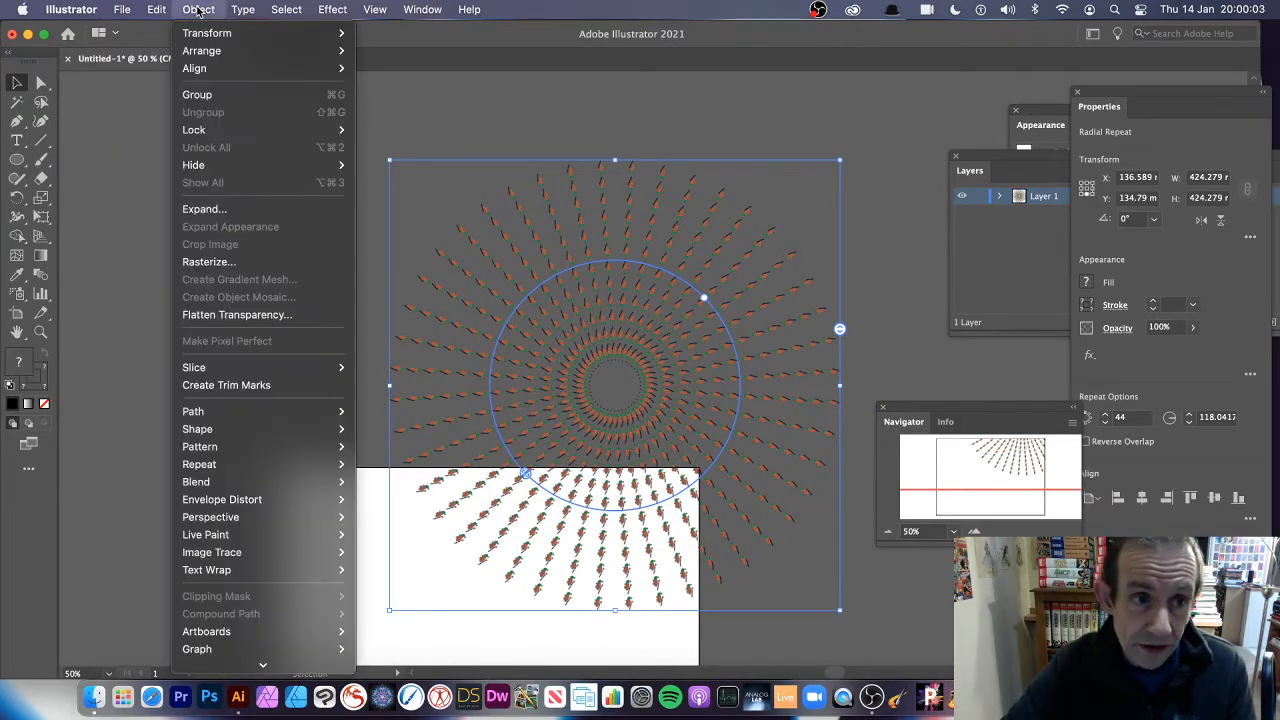
{"action": "mouse_move", "coordinate": [236, 467]}
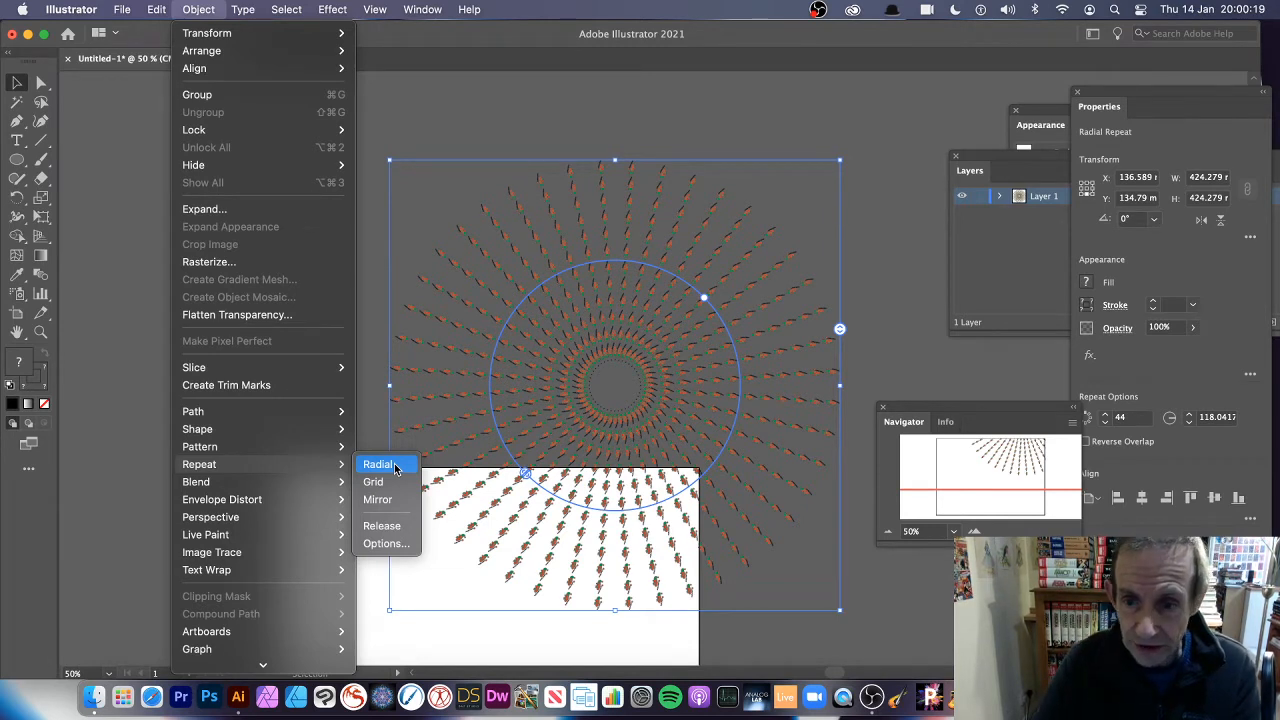
{"action": "left_click", "coordinate": [1140, 419]}
{"action": "left_click", "coordinate": [1142, 418]}
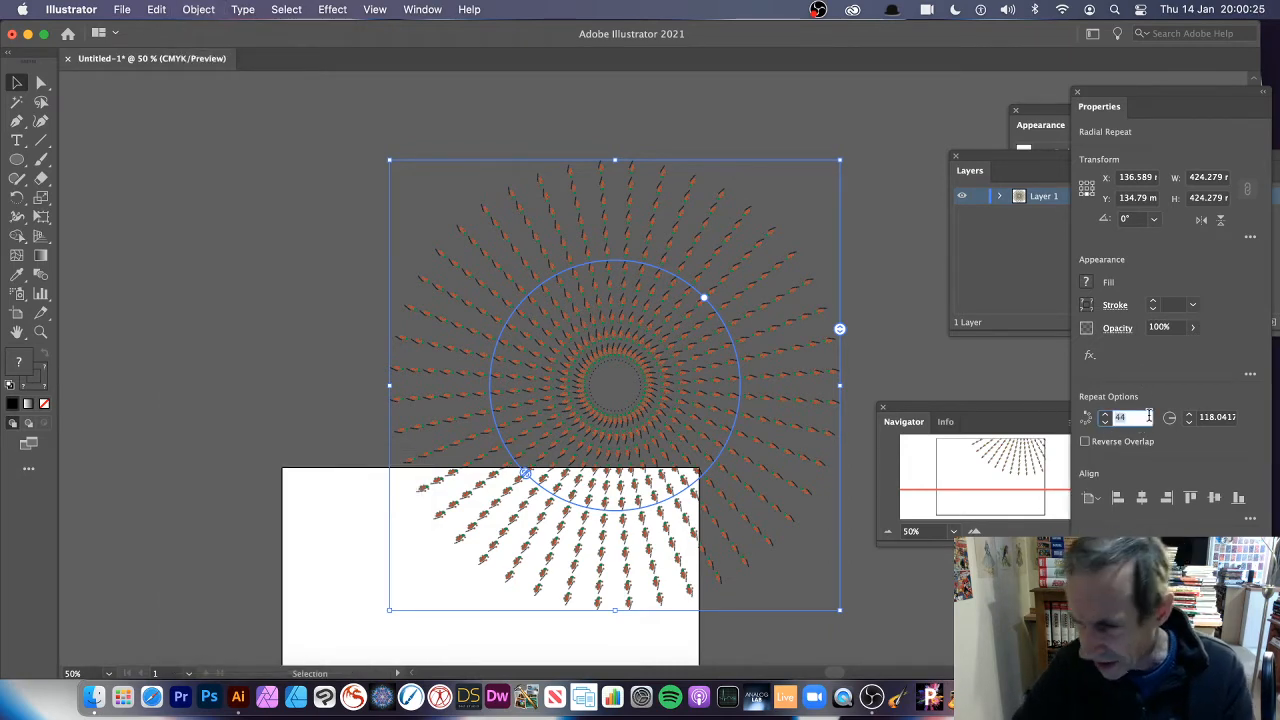
{"action": "type", "text": "4"}
{"action": "key", "text": "Return"}
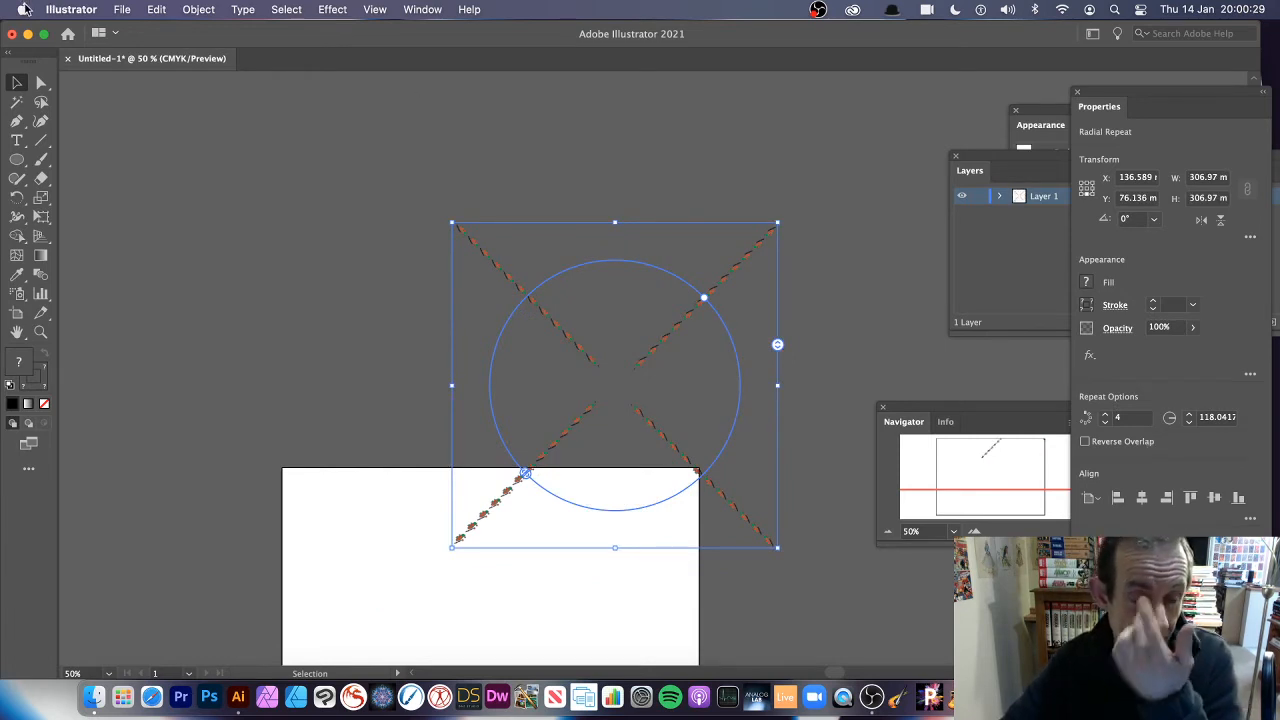
Apply another radial repeat to the four-spoke pattern, enlarge its radius to about 419 mm and turn it counterclockwise.
{"action": "left_click", "coordinate": [206, 12]}
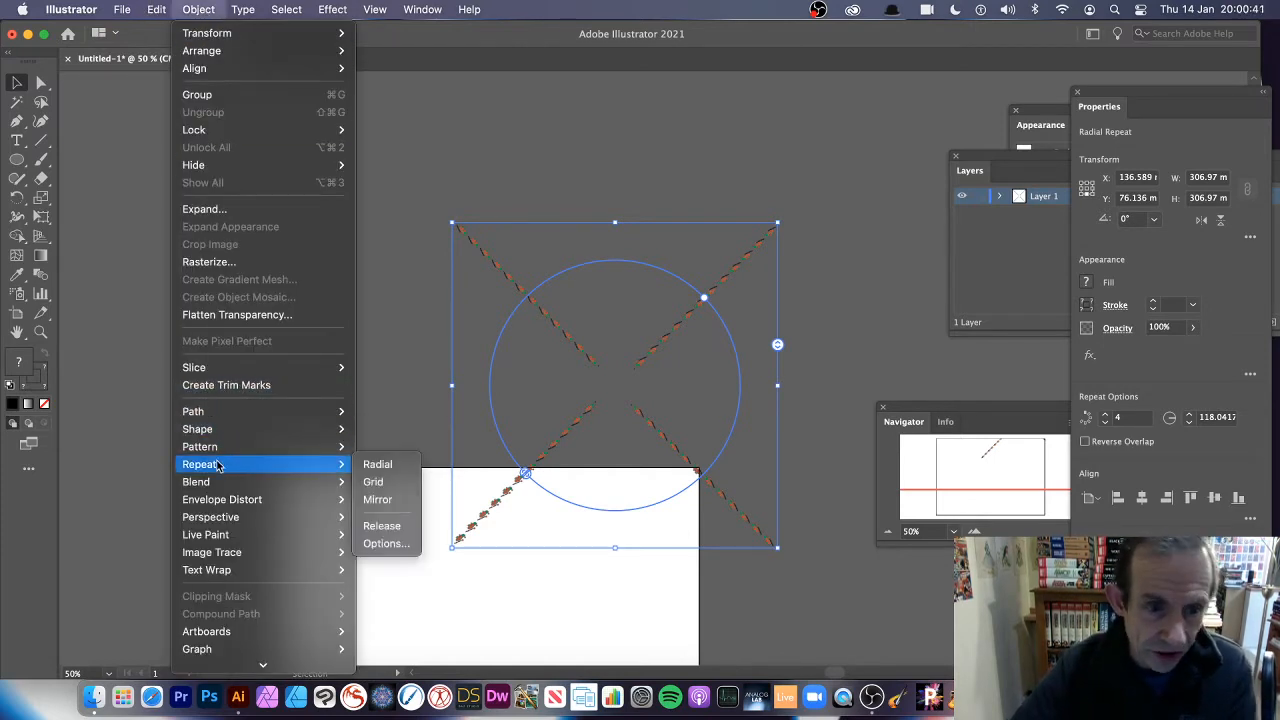
{"action": "left_click", "coordinate": [396, 466]}
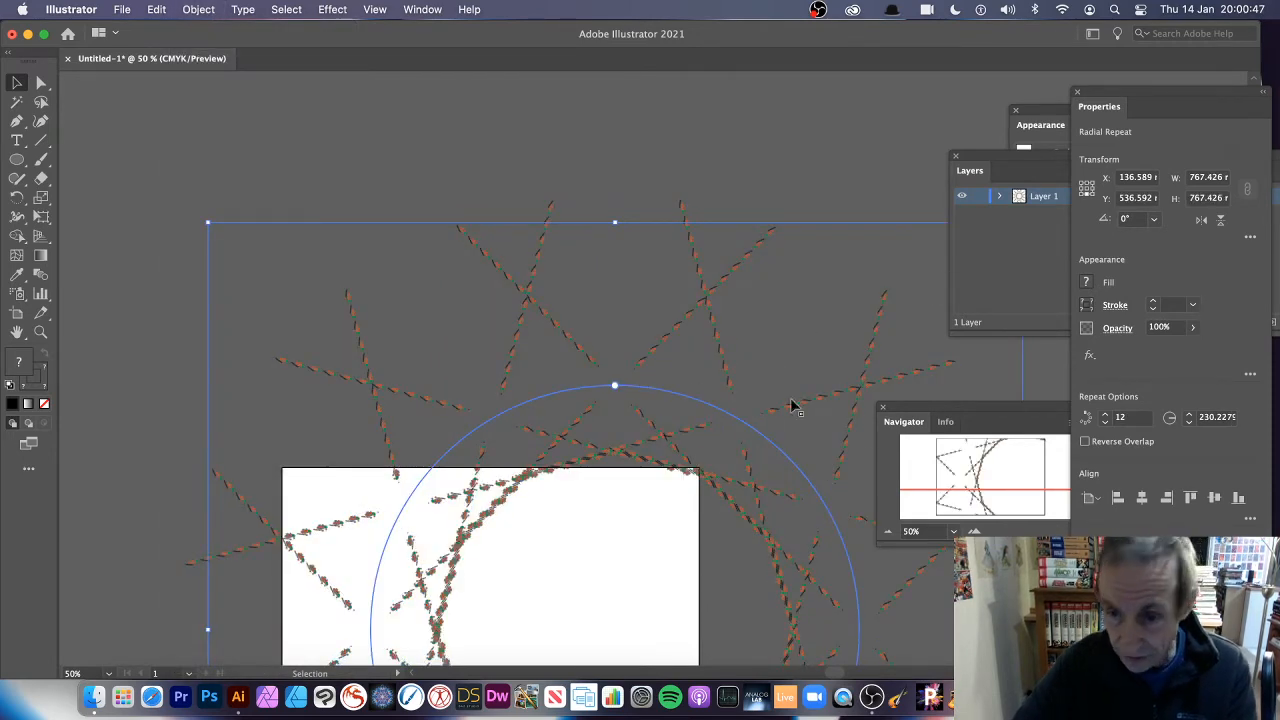
{"action": "left_click", "coordinate": [886, 534]}
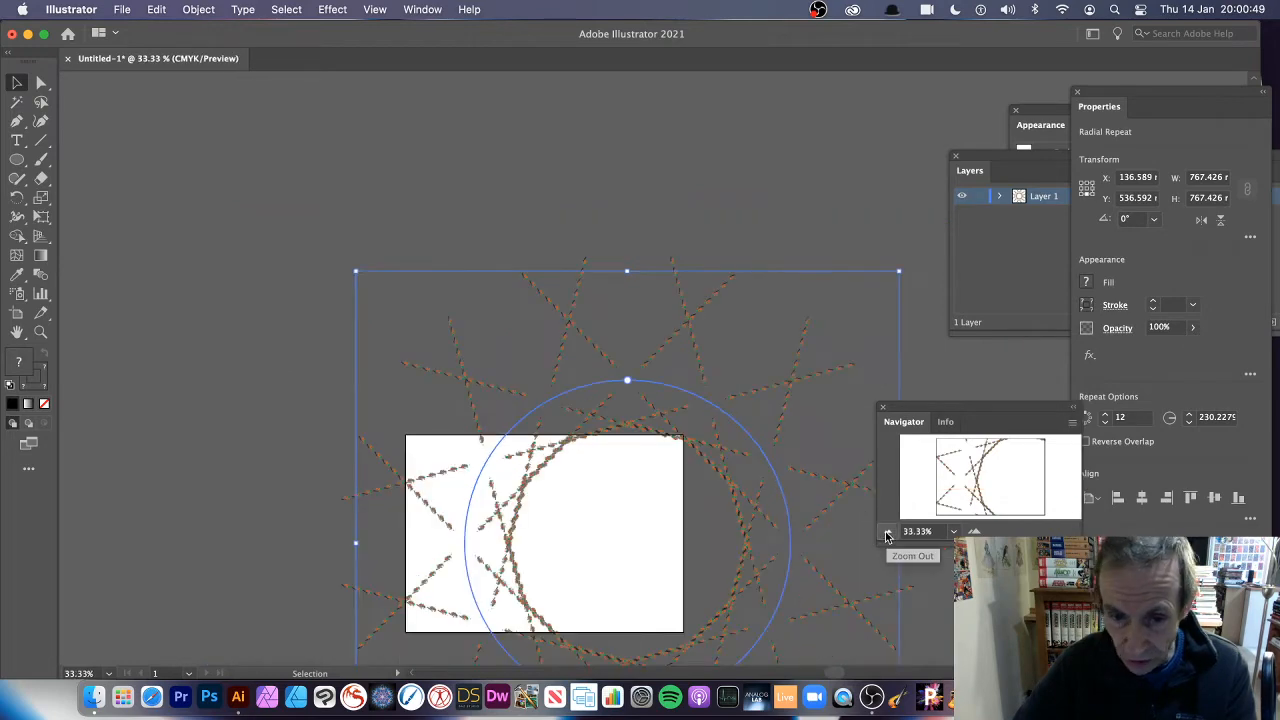
{"action": "left_click", "coordinate": [886, 534]}
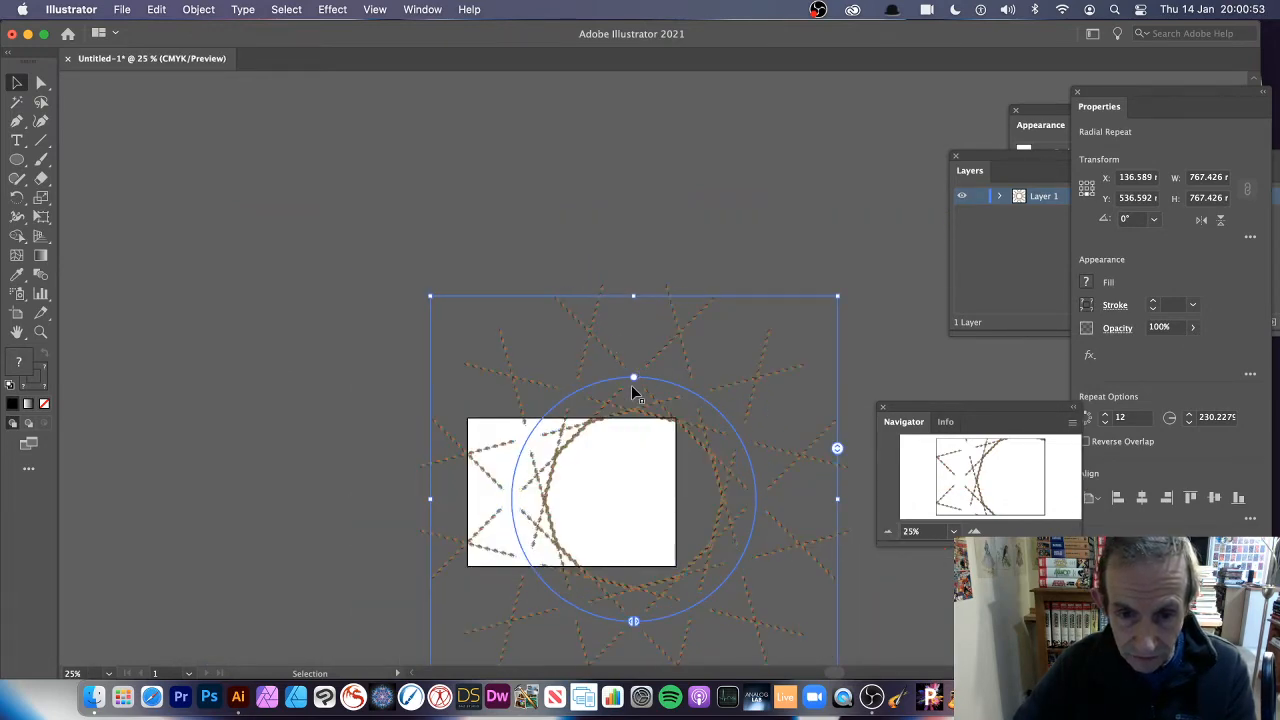
{"action": "left_click_drag", "start_coordinate": [634, 377], "coordinate": [507, 316]}
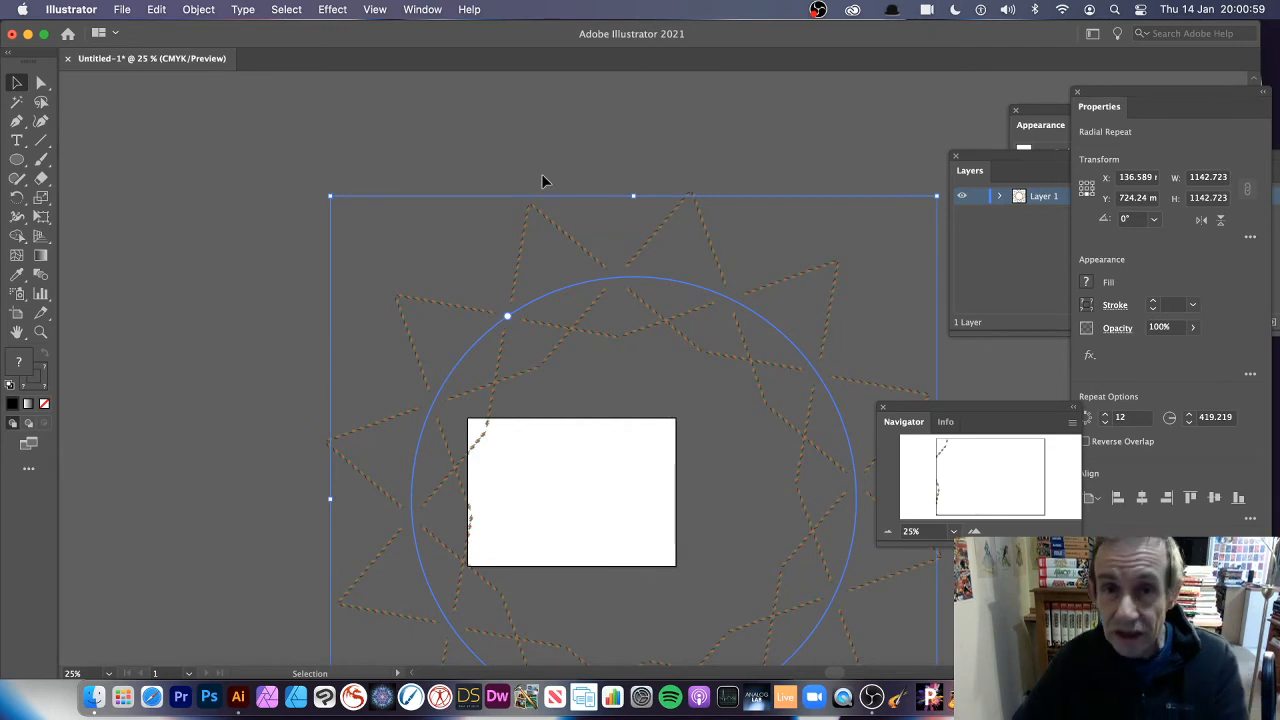